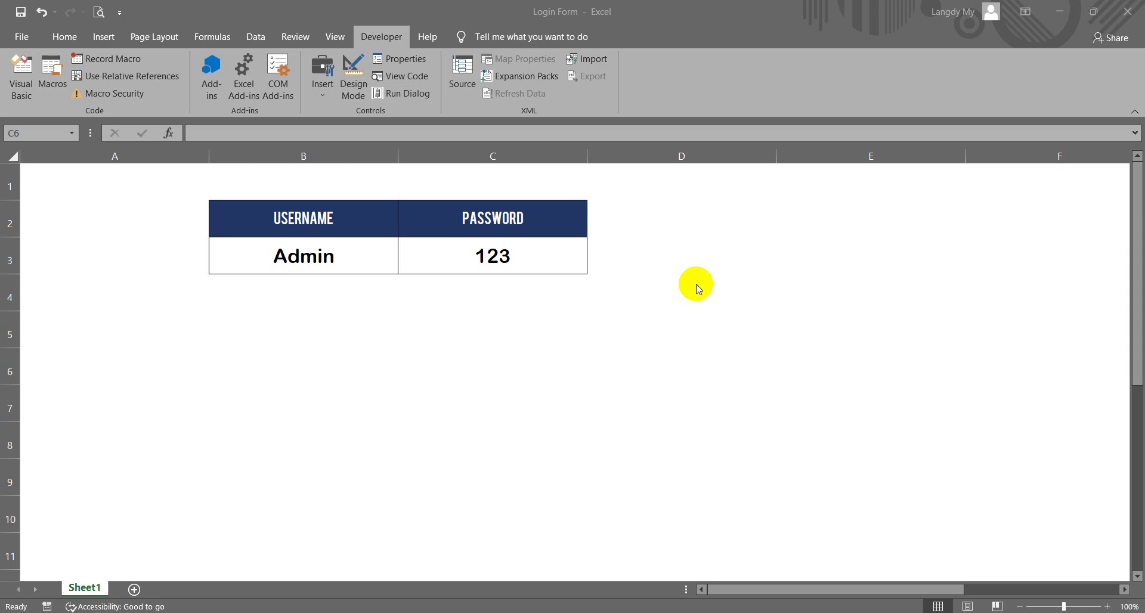
Open the VBA editor for Login Form.xlsm with UserForm1 shown
click(28, 71)
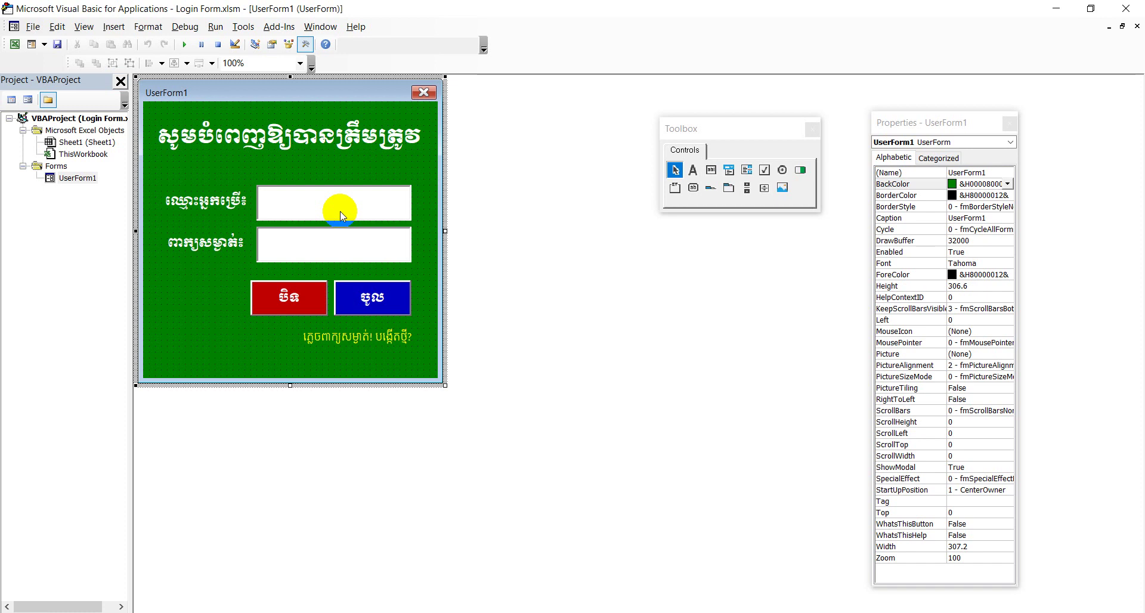
Name the username text box txtuser and the password text box txtpass
click(342, 216)
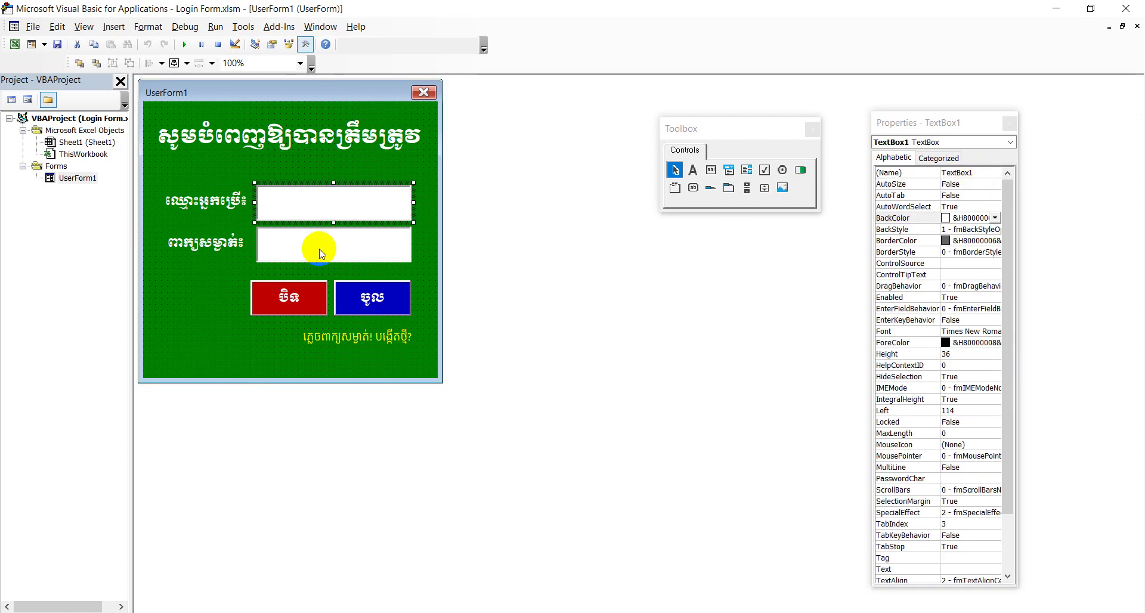
click(334, 244)
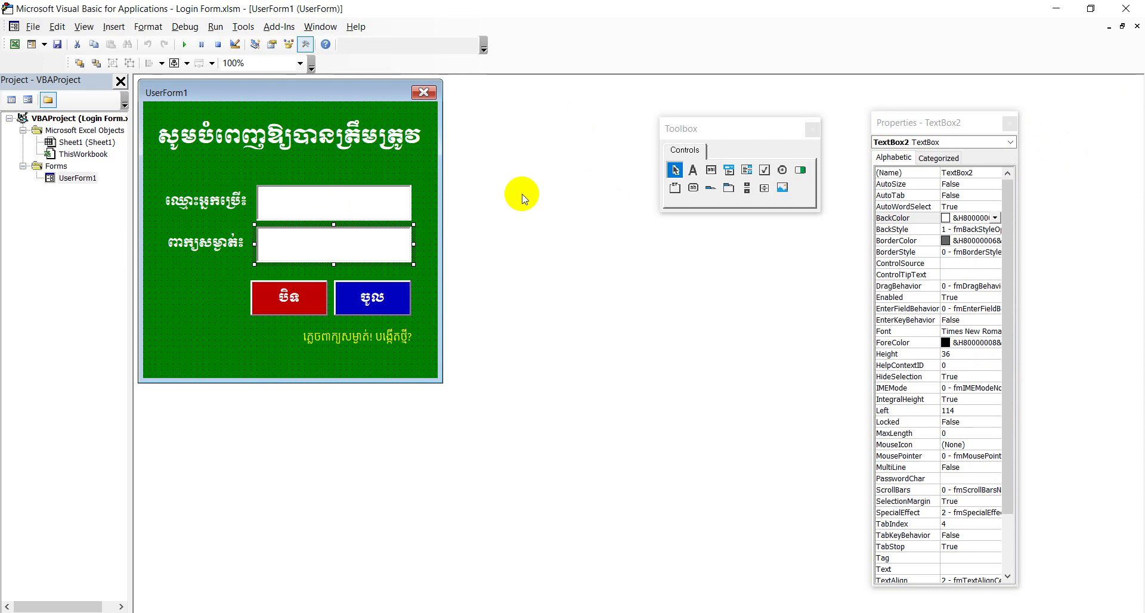
click(376, 213)
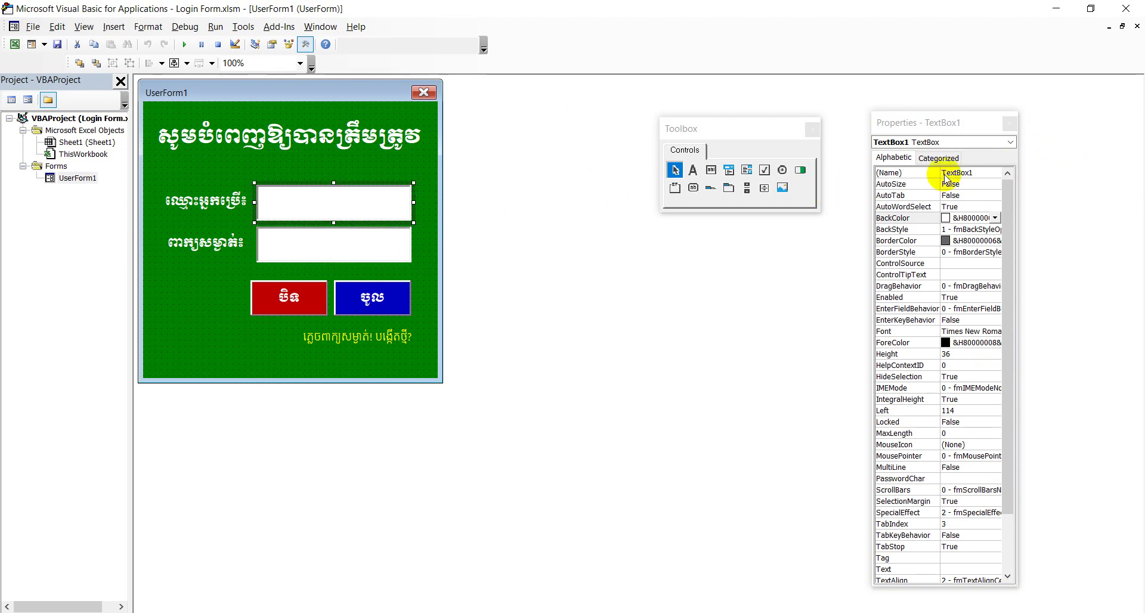
click(1002, 179)
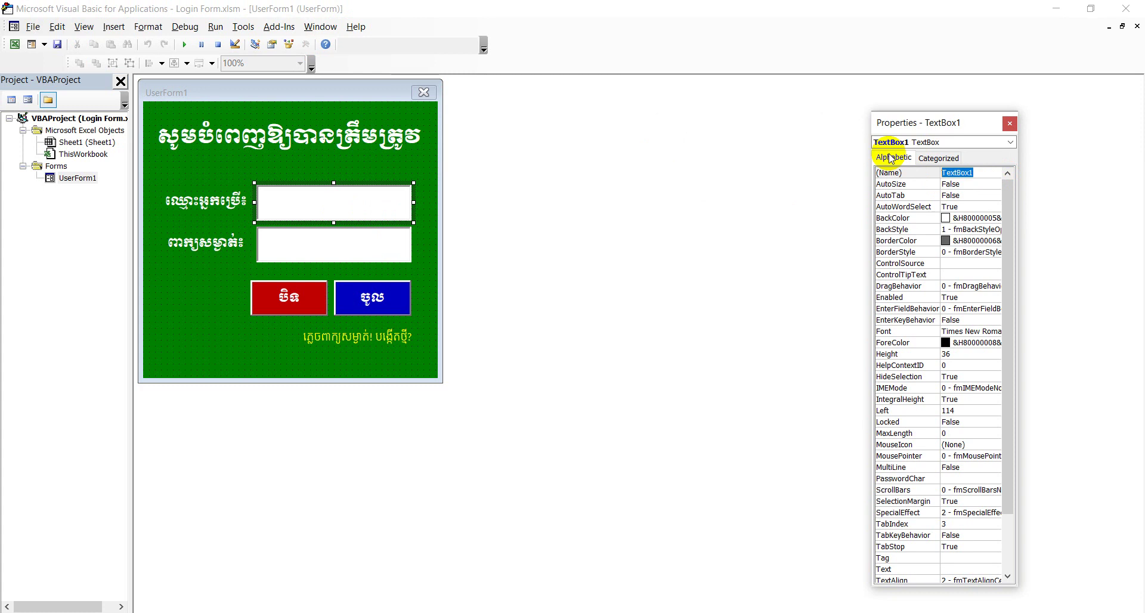
text(txt)
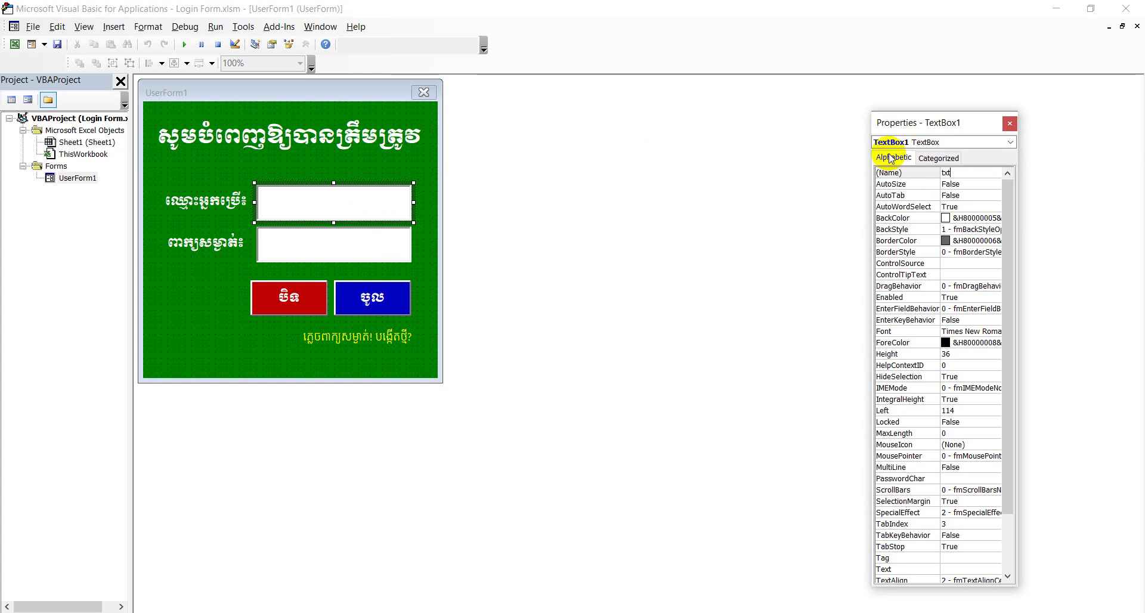
text(user)
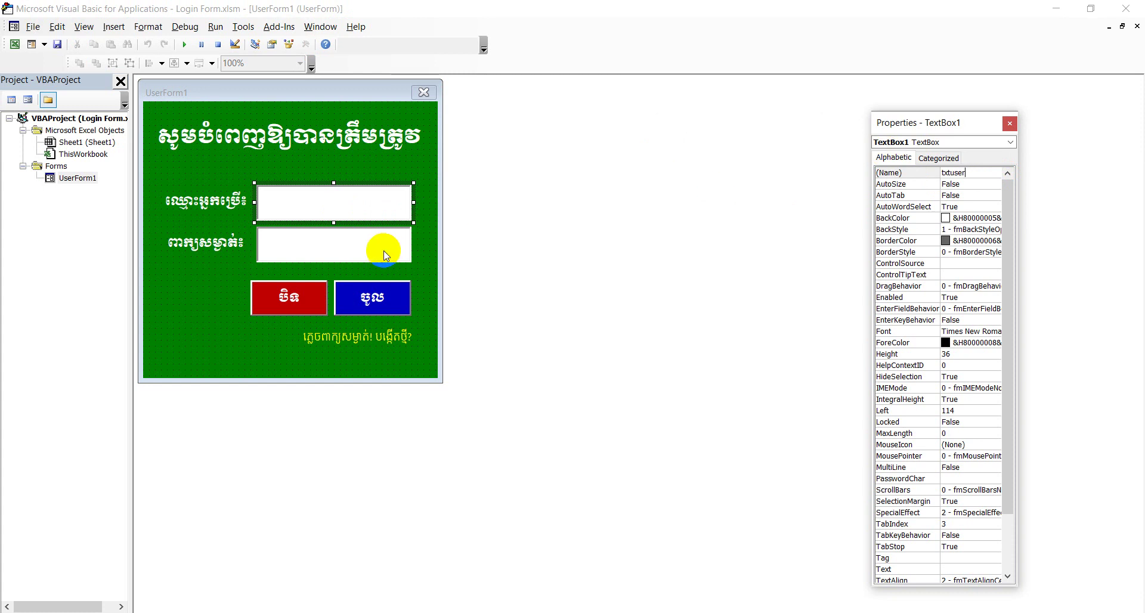
click(384, 249)
double_click(974, 173)
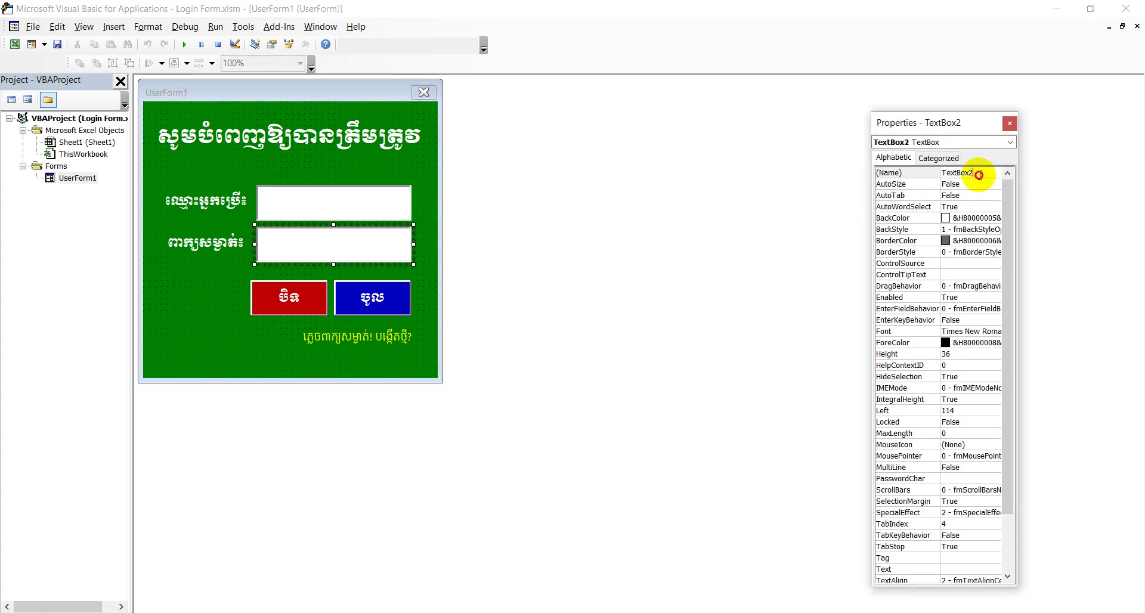
text(txtpas)
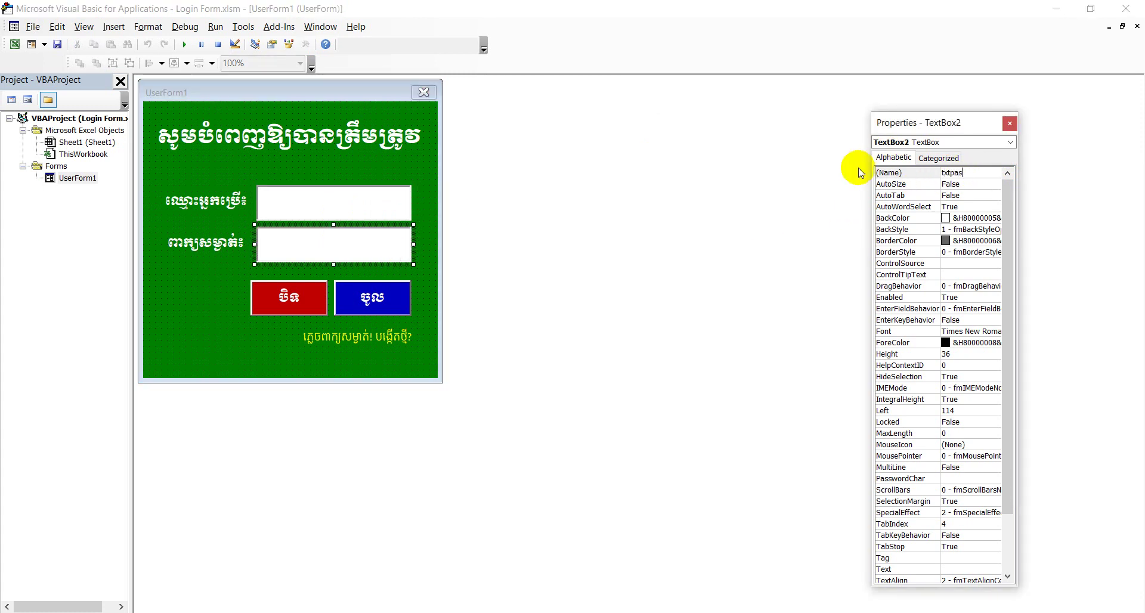
text(s)
Rename the red button from CommandButton2 to cmdclose and the blue button from CommandButton1 to cmdlog
click(293, 303)
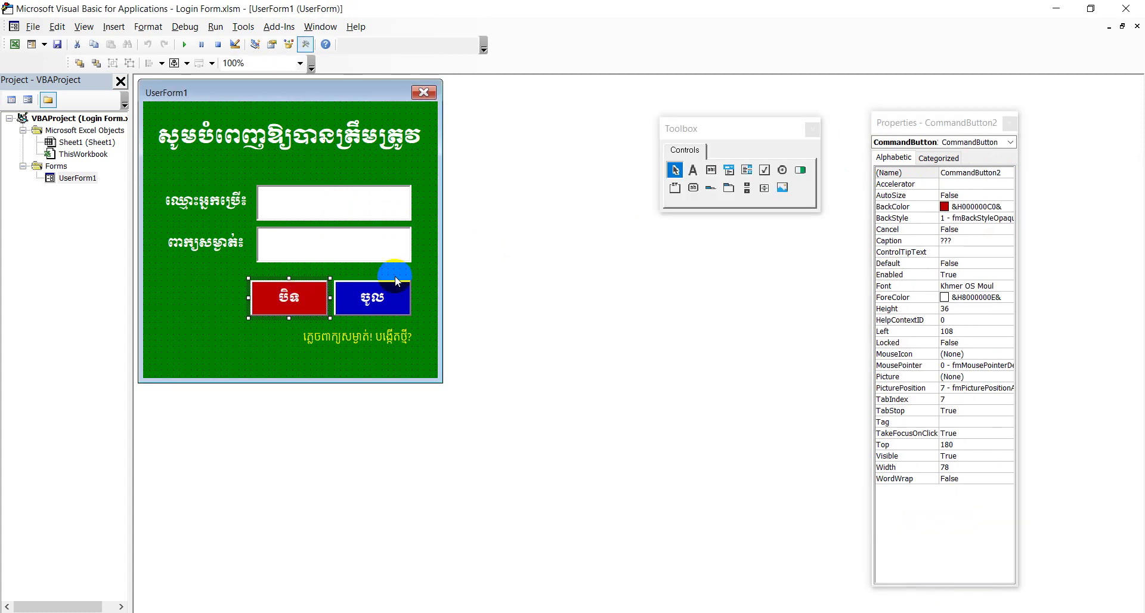
click(977, 172)
double_click(977, 173)
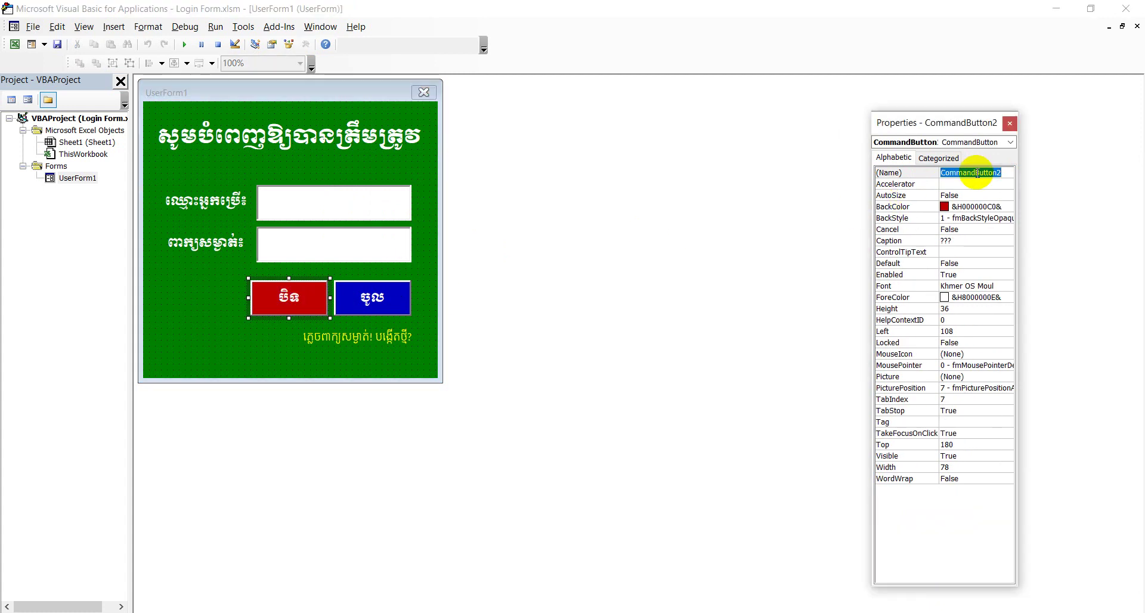
text(cmdclose)
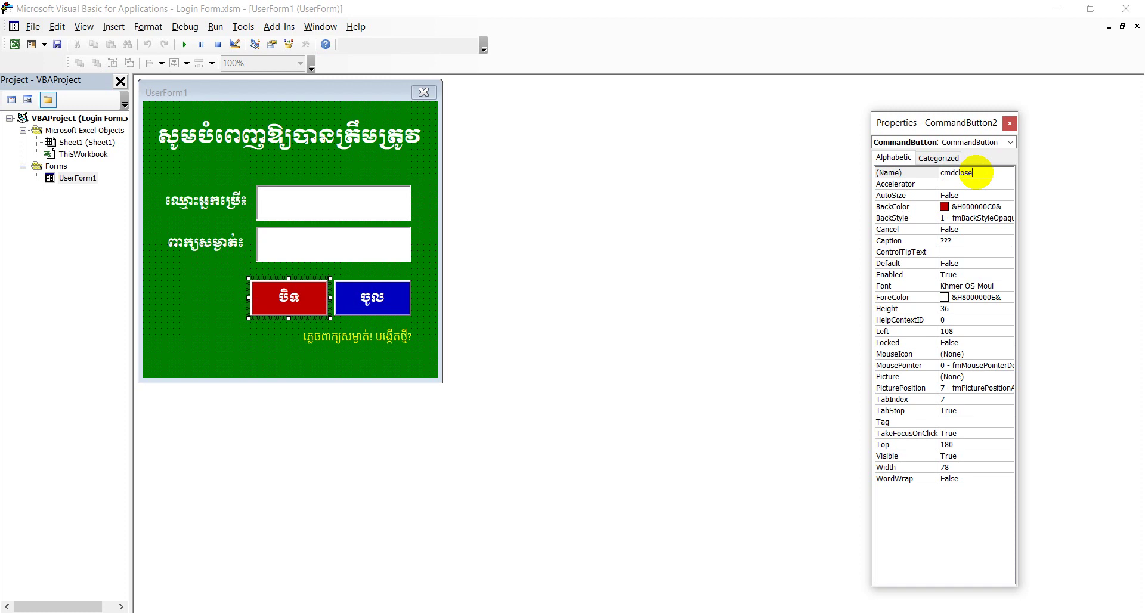
click(391, 285)
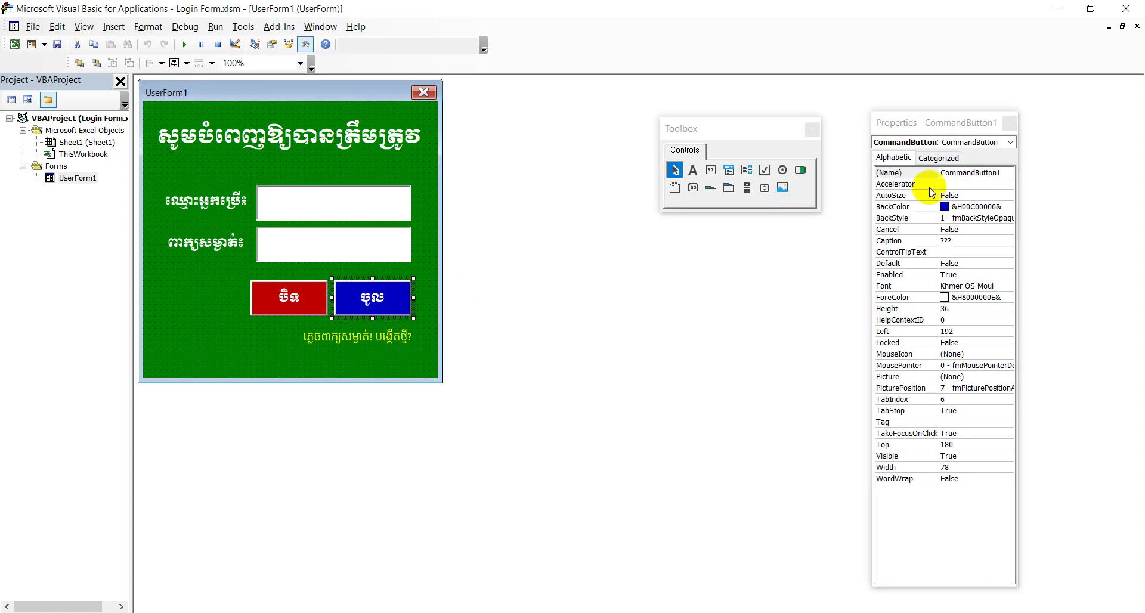
click(887, 171)
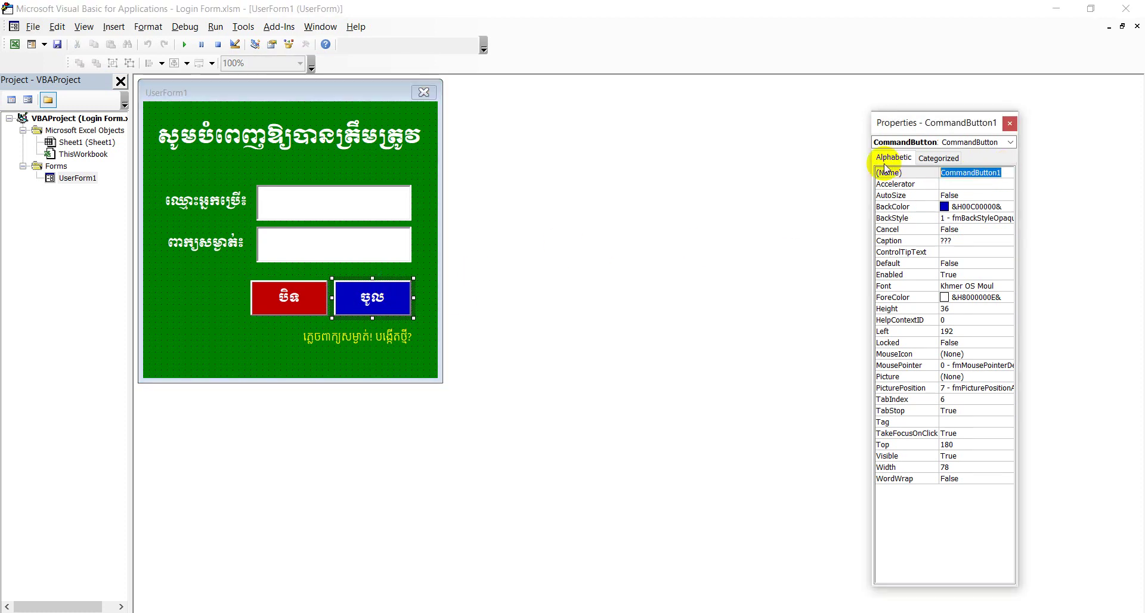
text(cmdlog)
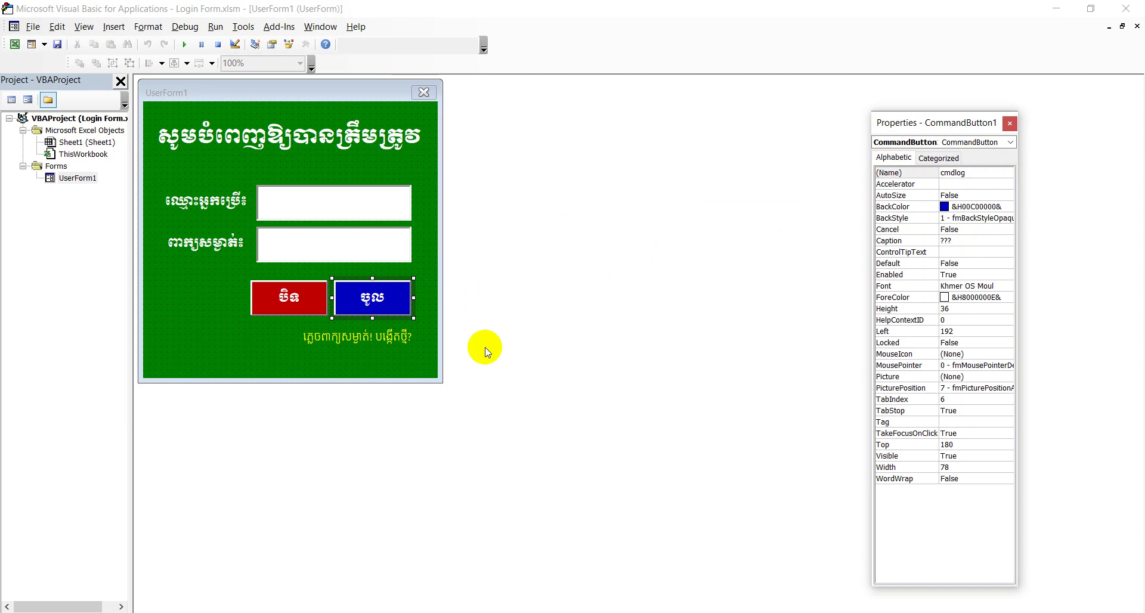
Rename the forgot-password label Label4 to lacreatepass
click(373, 339)
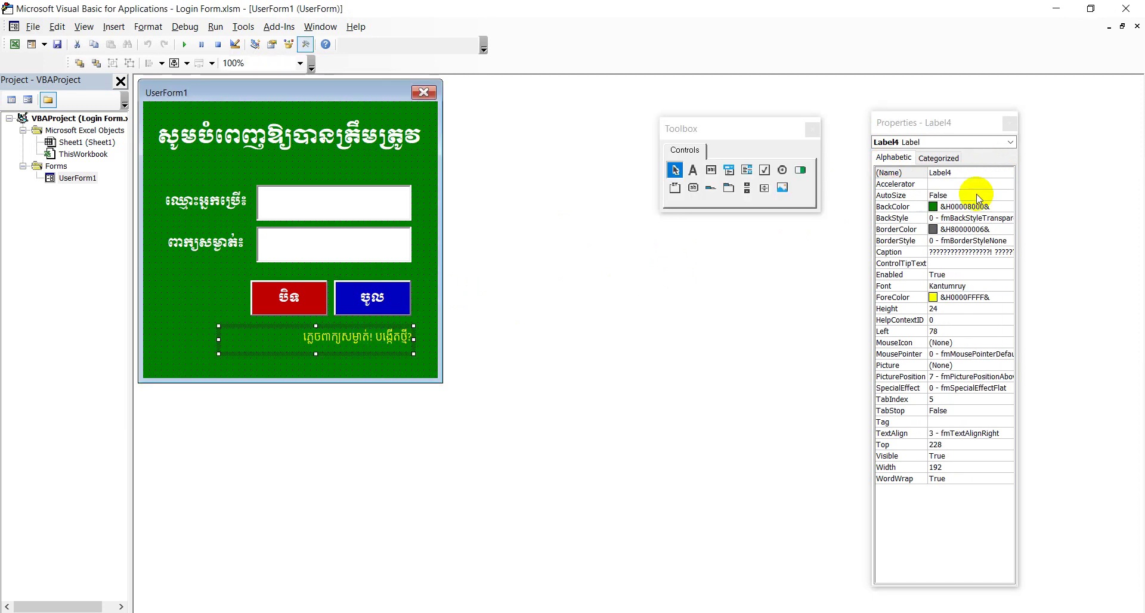
click(982, 173)
key(BackSpace)
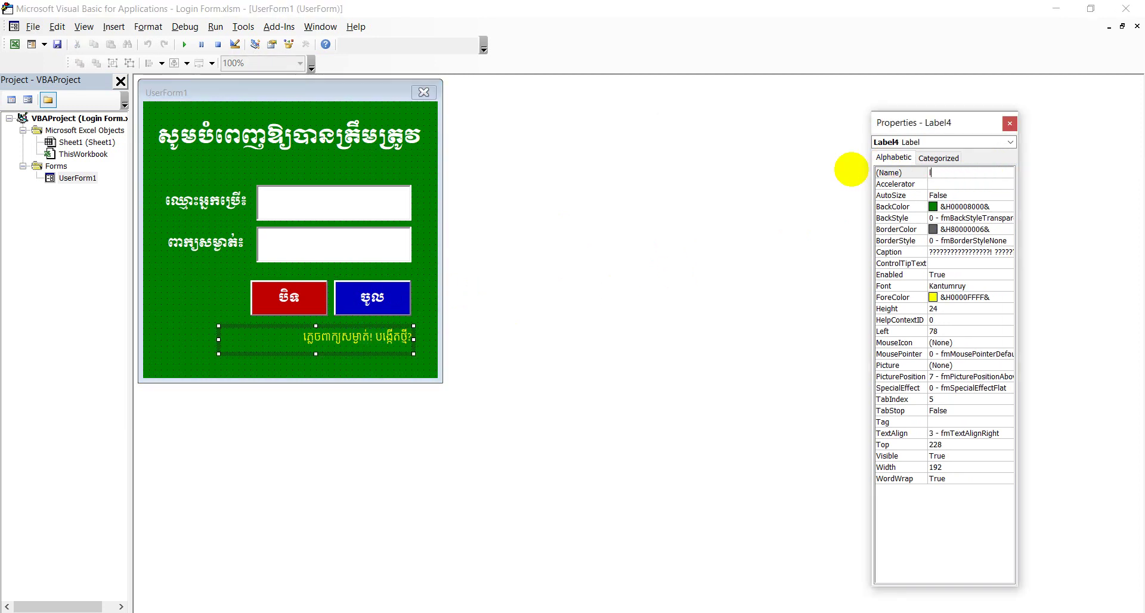
text(lacreat)
text(epass)
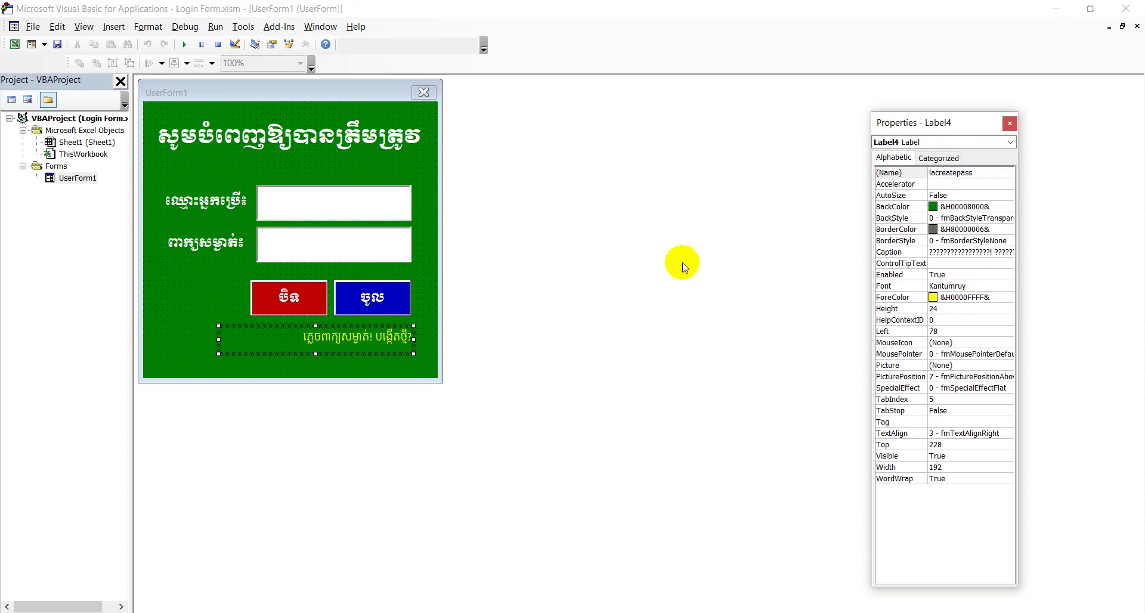
click(588, 332)
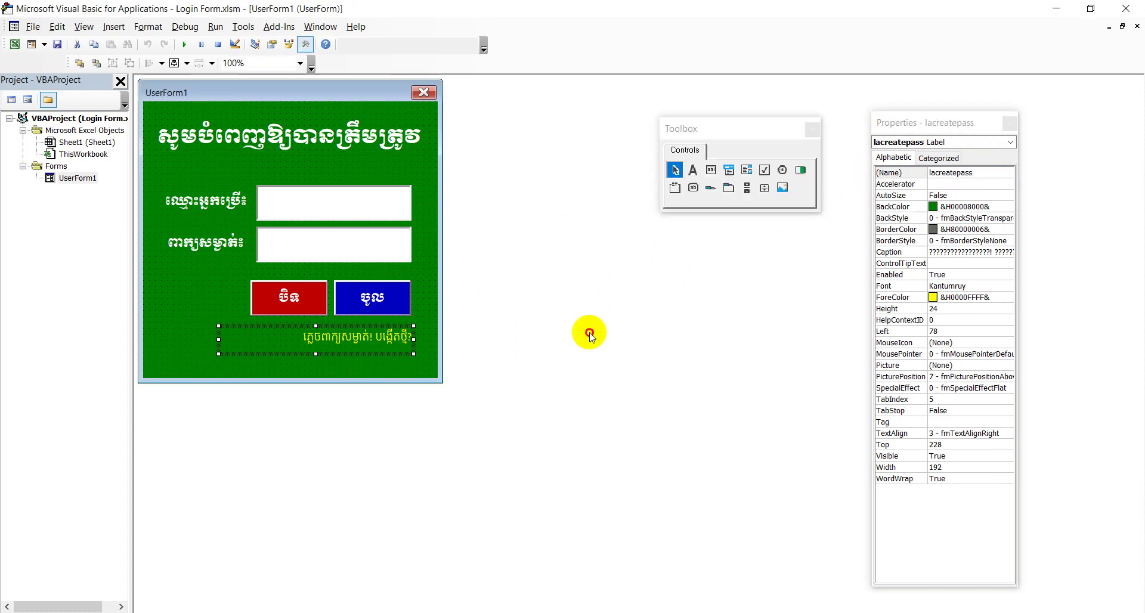
click(436, 263)
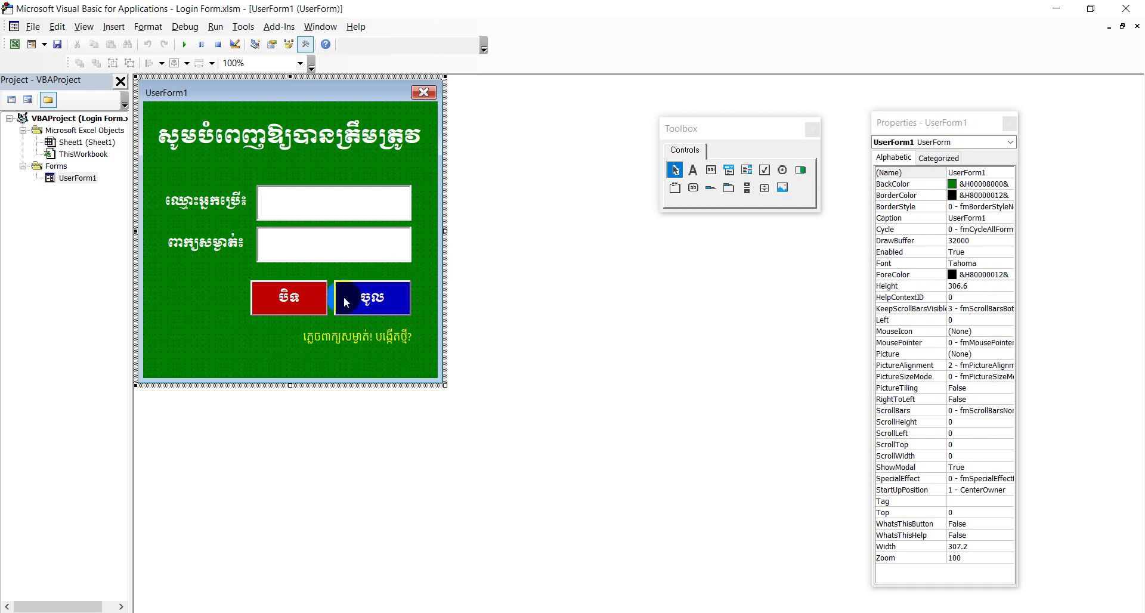
Preview the login form, close it, and create the empty cmdlog_Click procedure
click(184, 45)
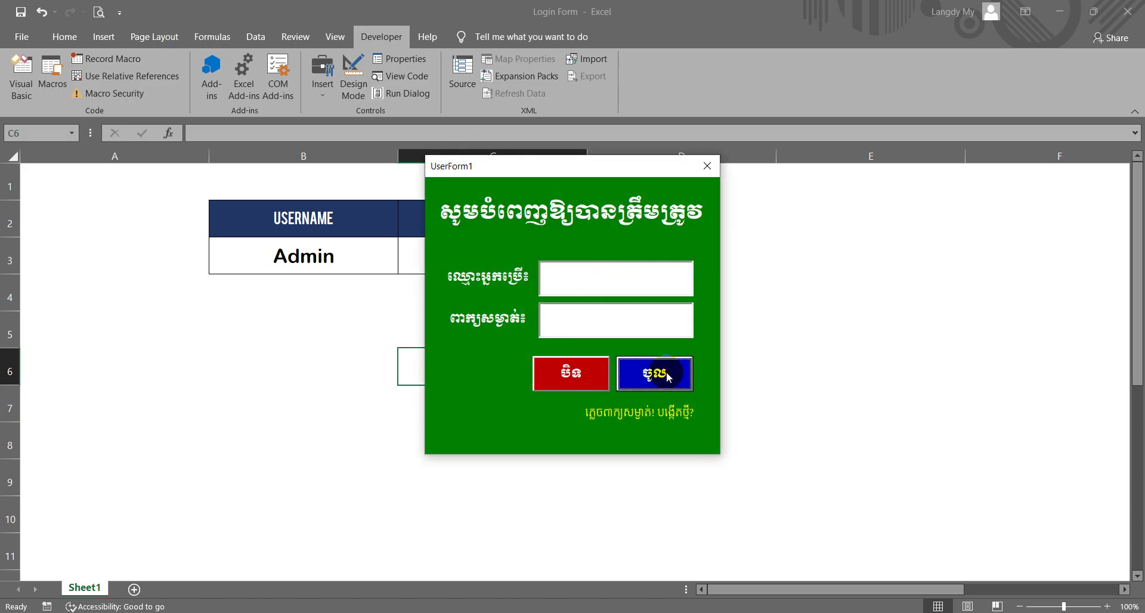
click(708, 165)
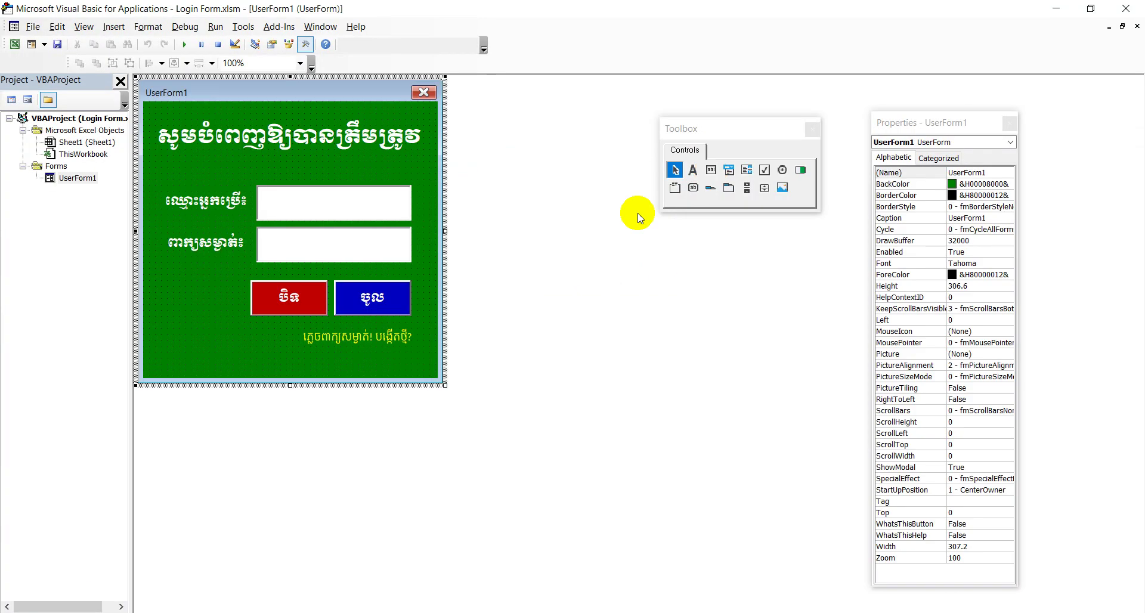
double_click(379, 297)
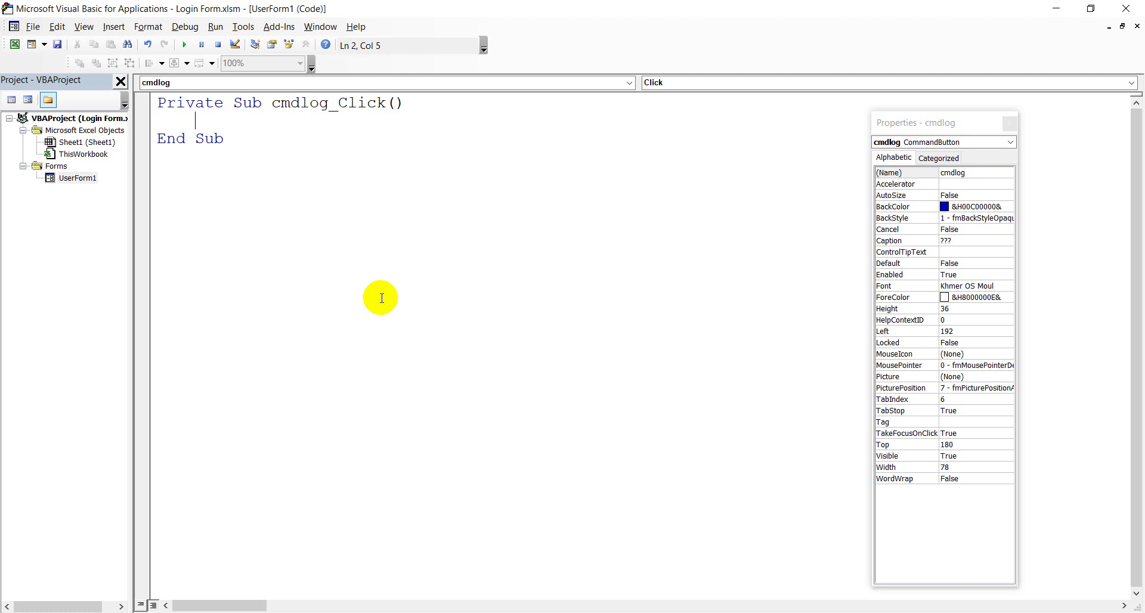
Start cmdlog_Click with If Sheet1.Range(" while checking the credentials table in Excel
text(if)
mouse_move(440, 6)
mouse_down()
mouse_move(482, 401)
mouse_move(466, 324)
mouse_up()
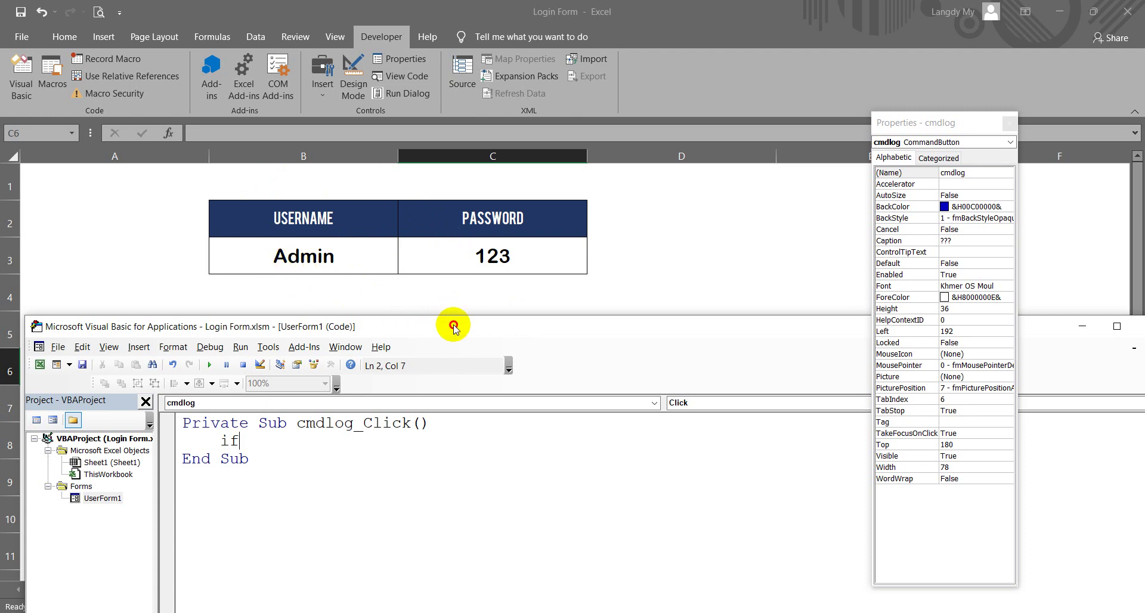
drag(449, 324, 412, 6)
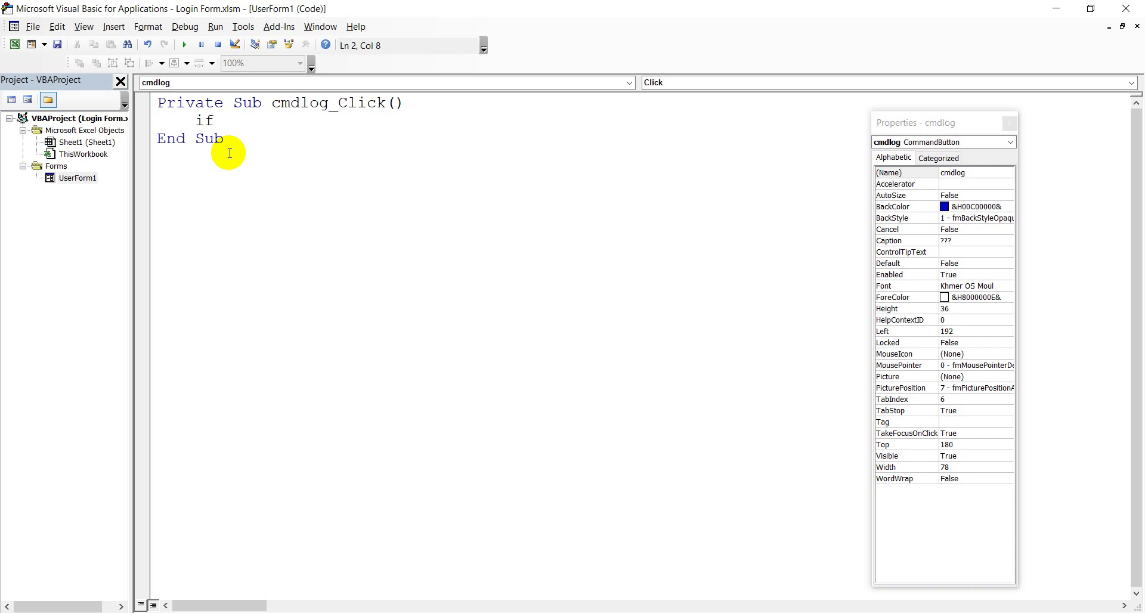
text(s)
text(heet)
text(1)
text(.range()
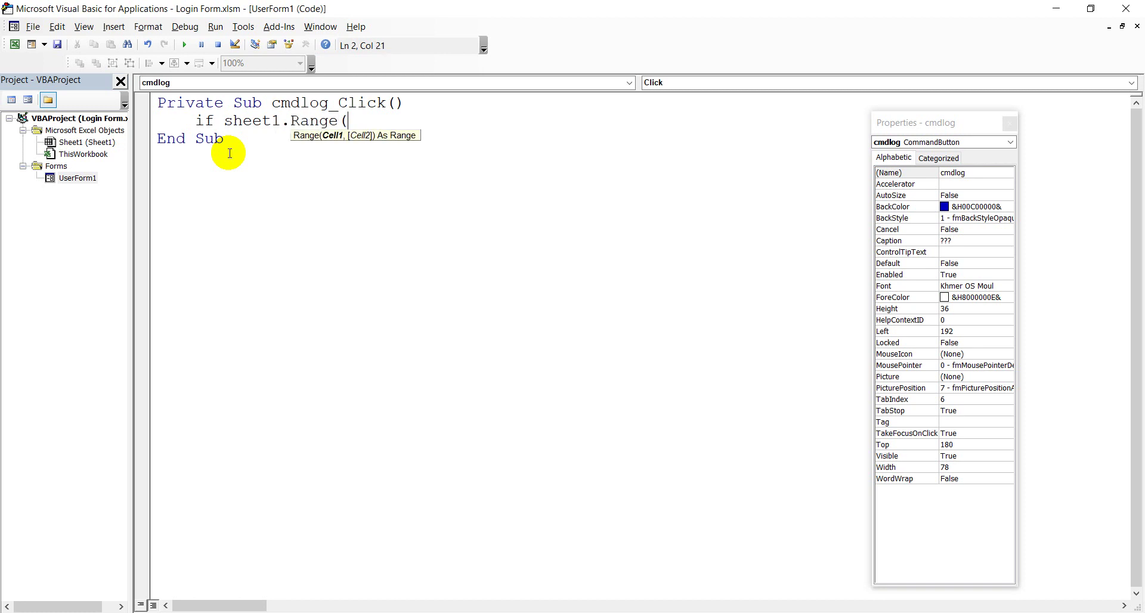
text(")
drag(376, 7, 394, 345)
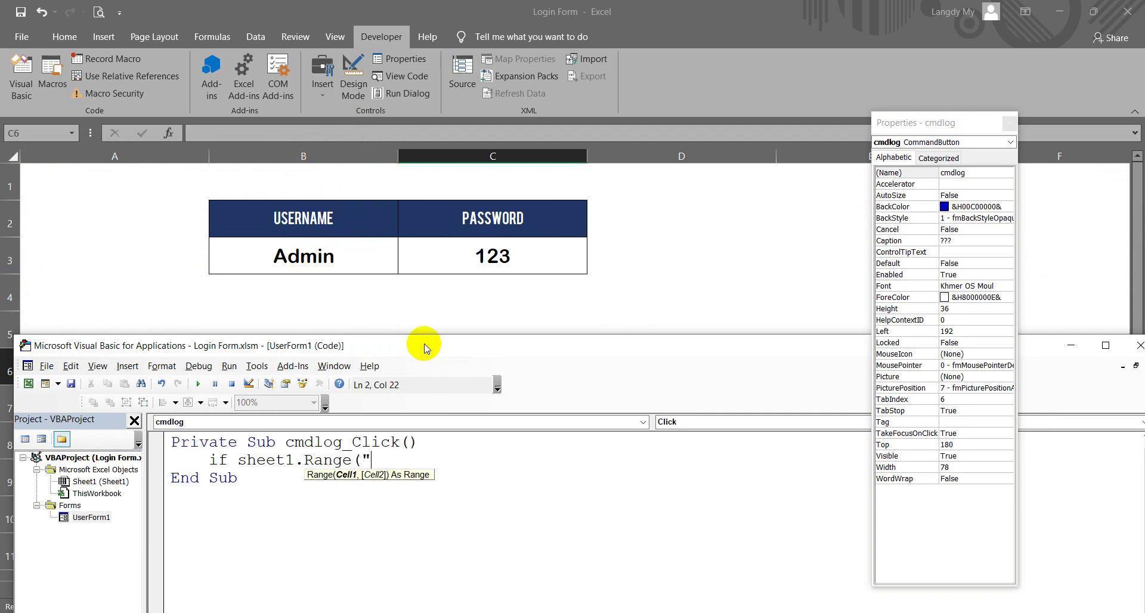
Write the first condition comparing Sheet1 B3's text with Me.txtuser.Text
drag(425, 348, 481, 3)
text(B)
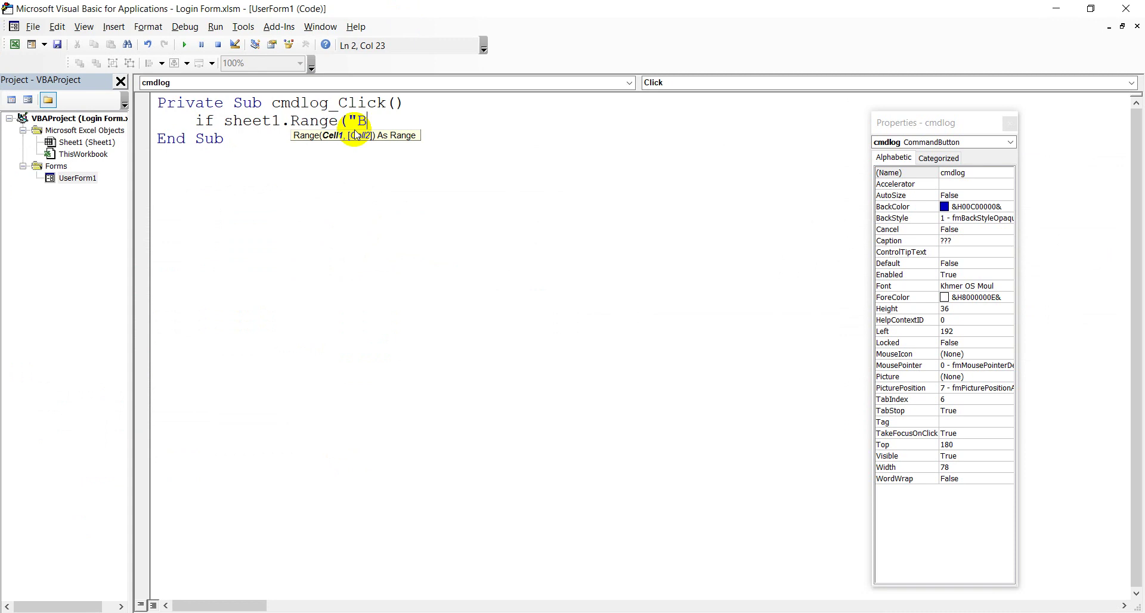
text(3").)
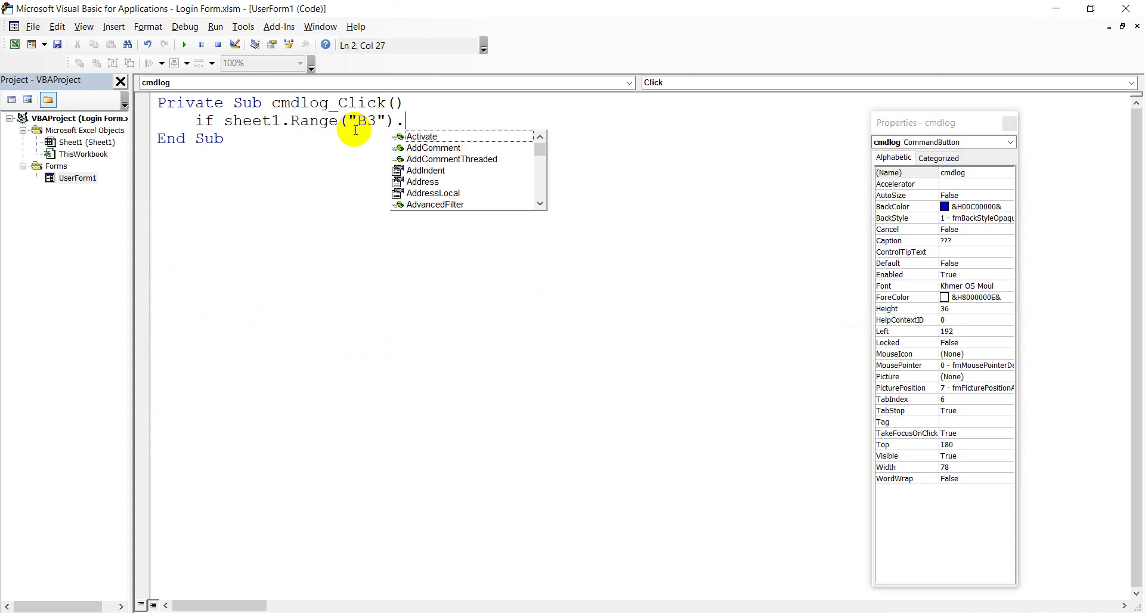
text(text )
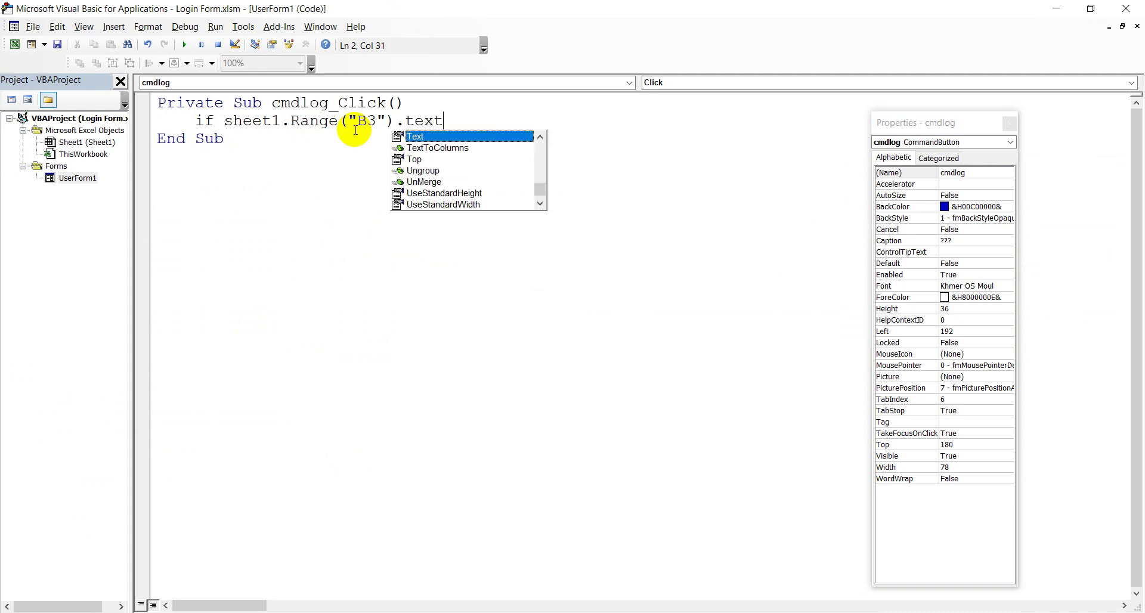
text(=m)
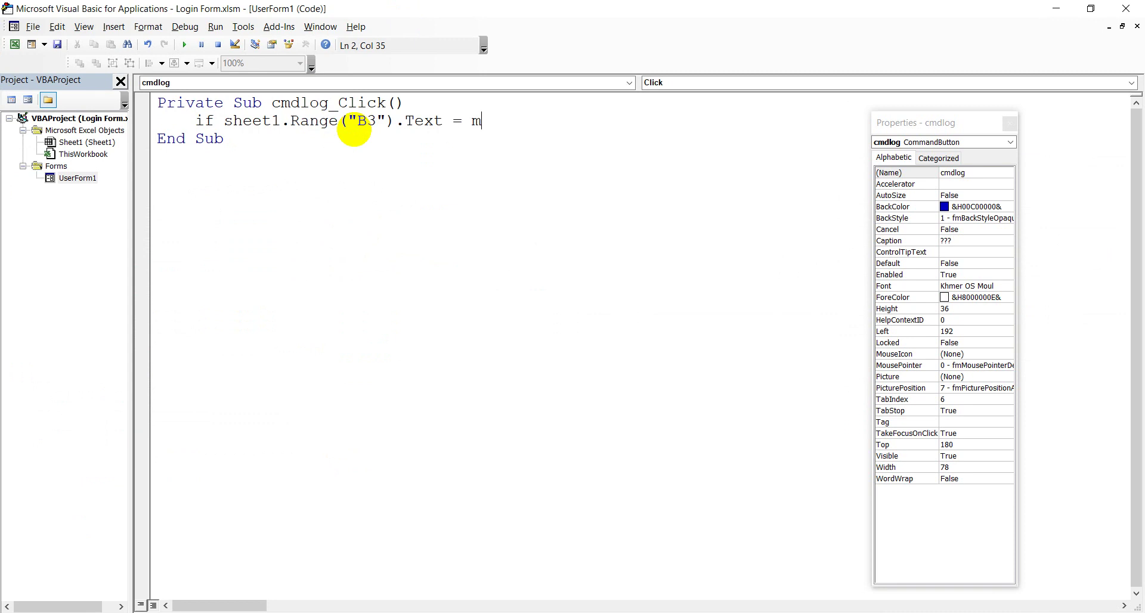
text(e)
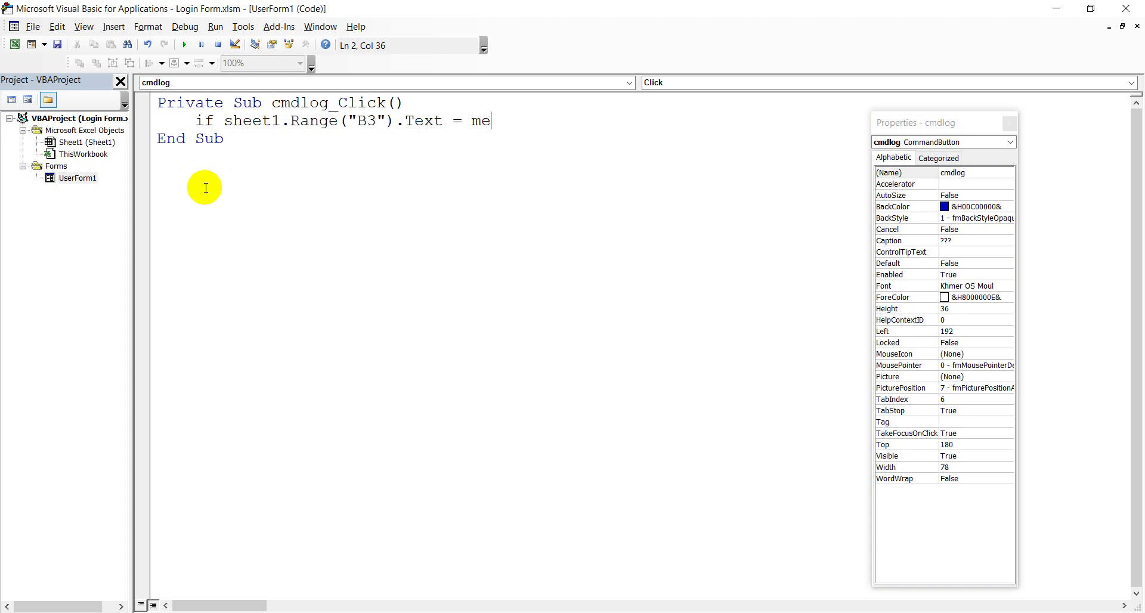
text(.tx)
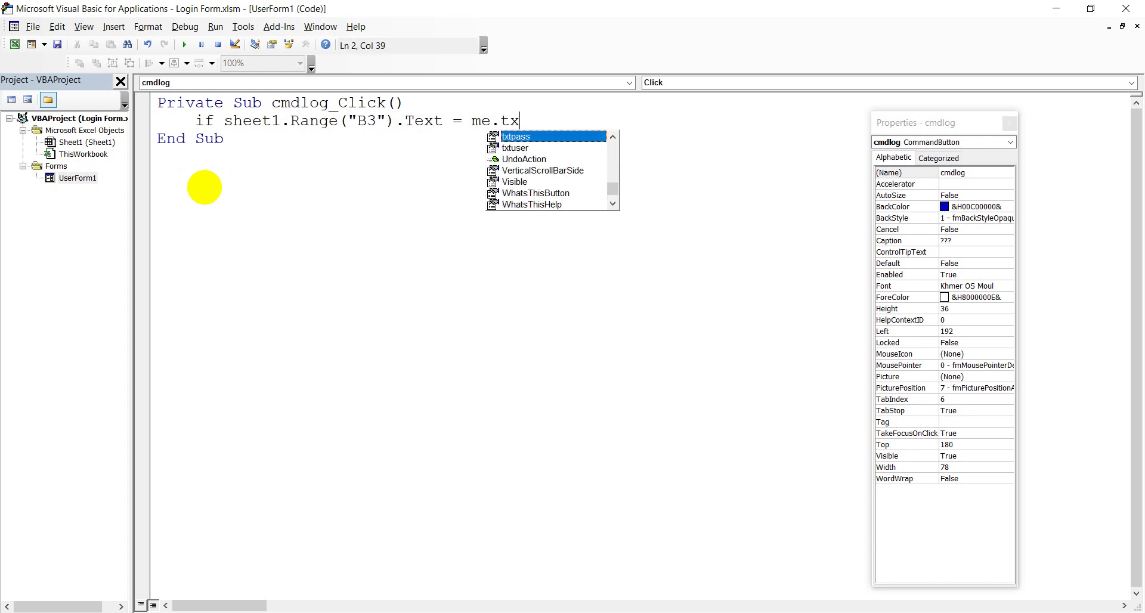
text(tuser)
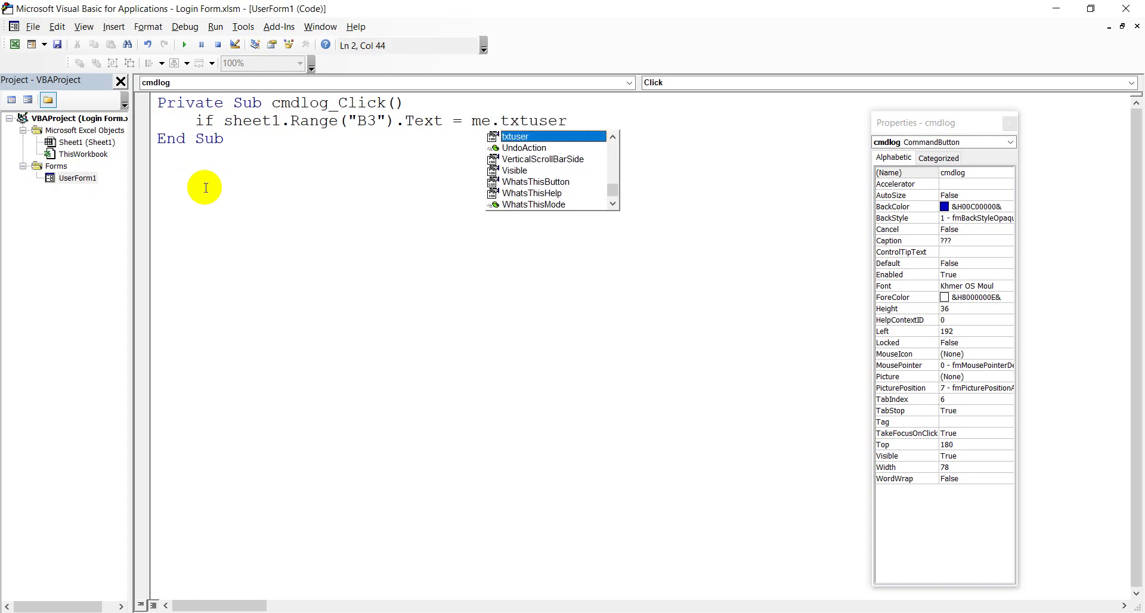
text(.tex)
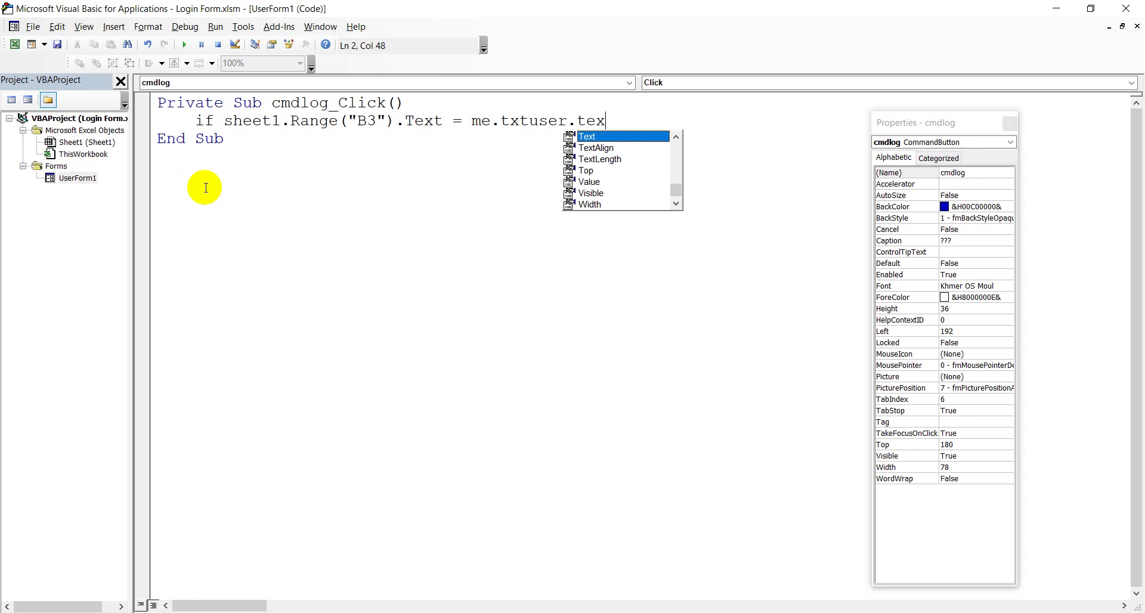
text(t)
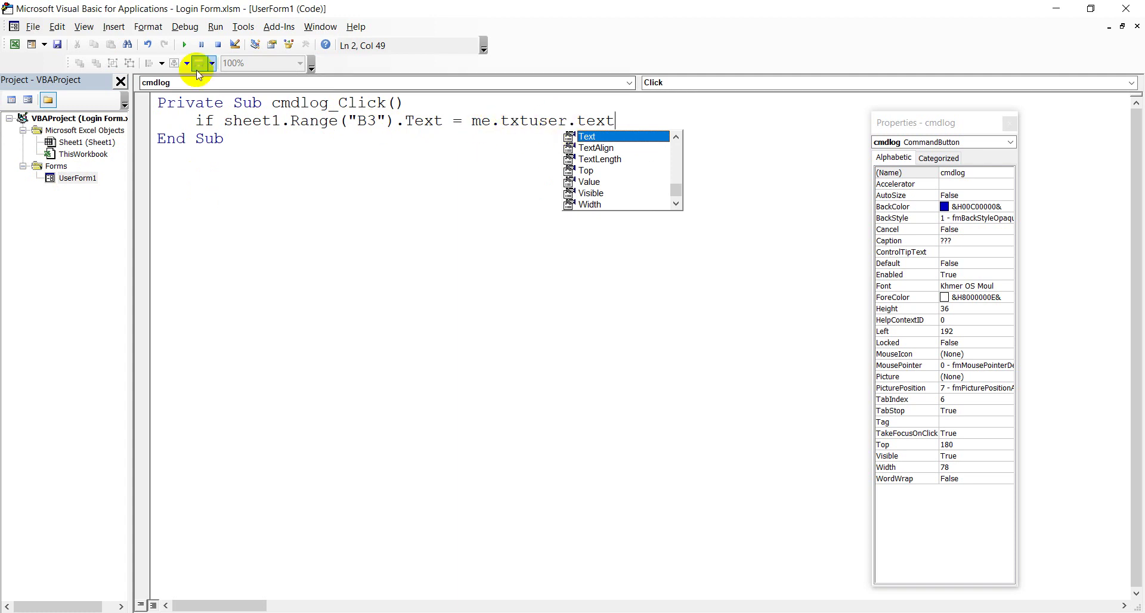
click(185, 45)
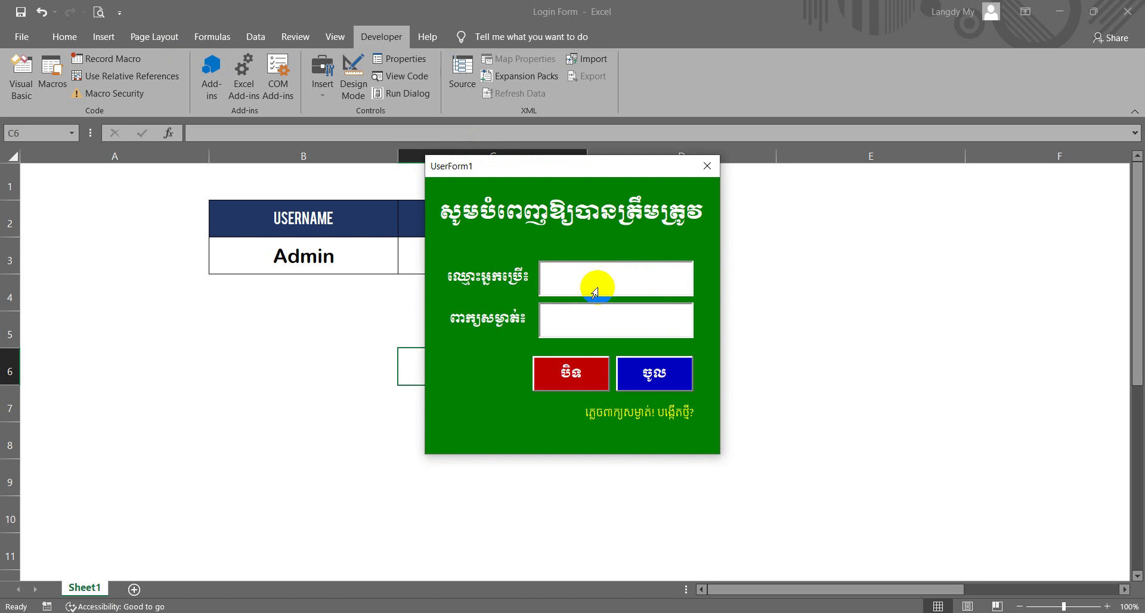
click(702, 174)
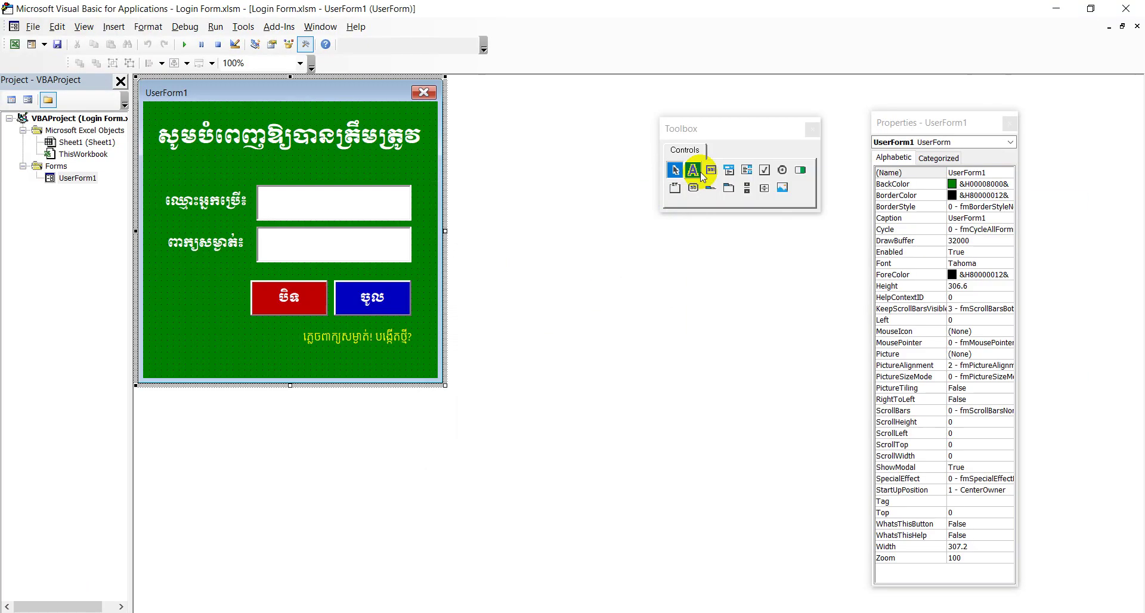
double_click(374, 298)
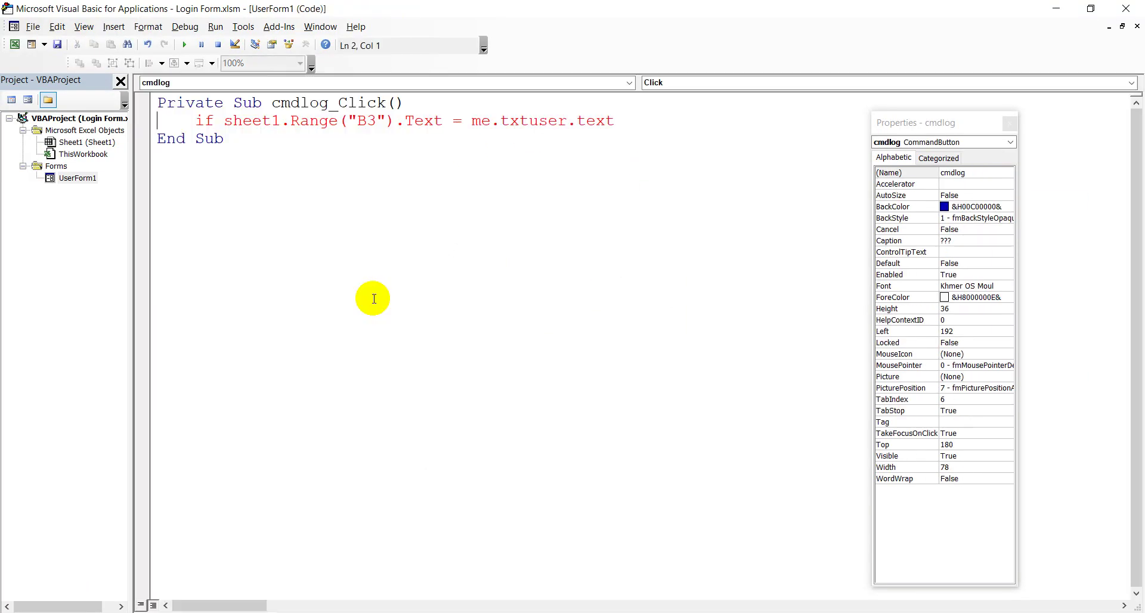
click(603, 122)
Extend the condition with And Sheet1.Range("C3").Text = Me.txtpass Then
text(a)
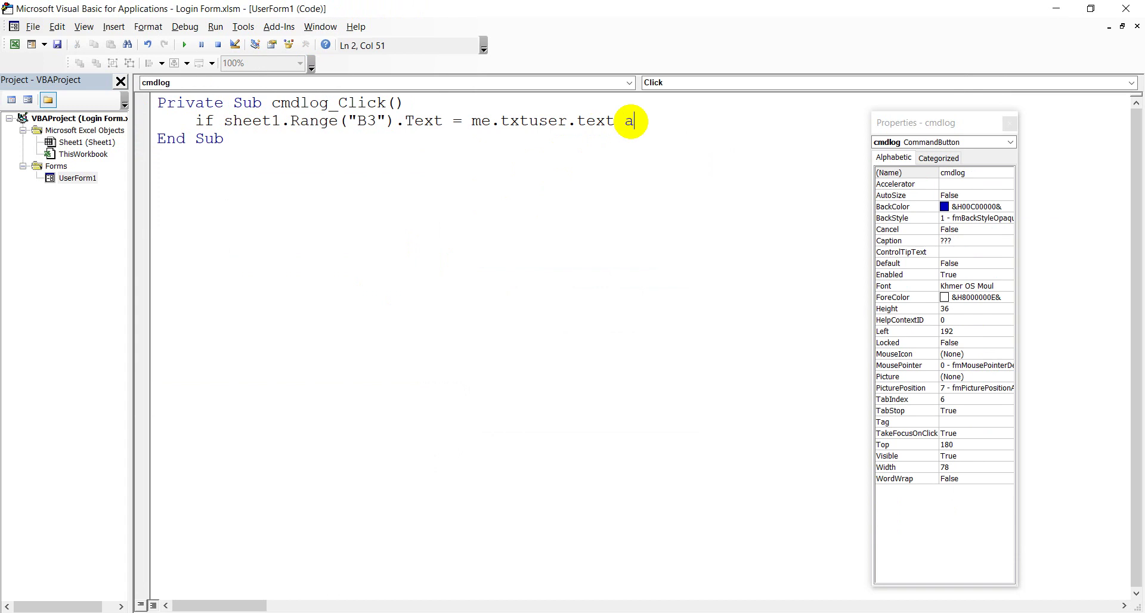
text(nd)
text(sheet1)
text(.range)
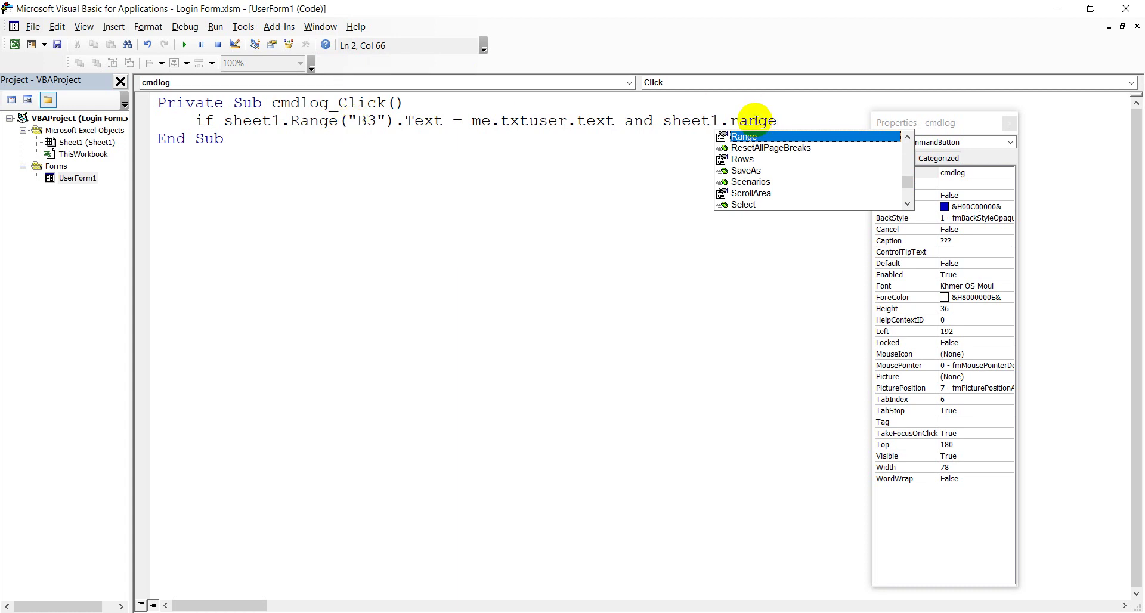
text((")
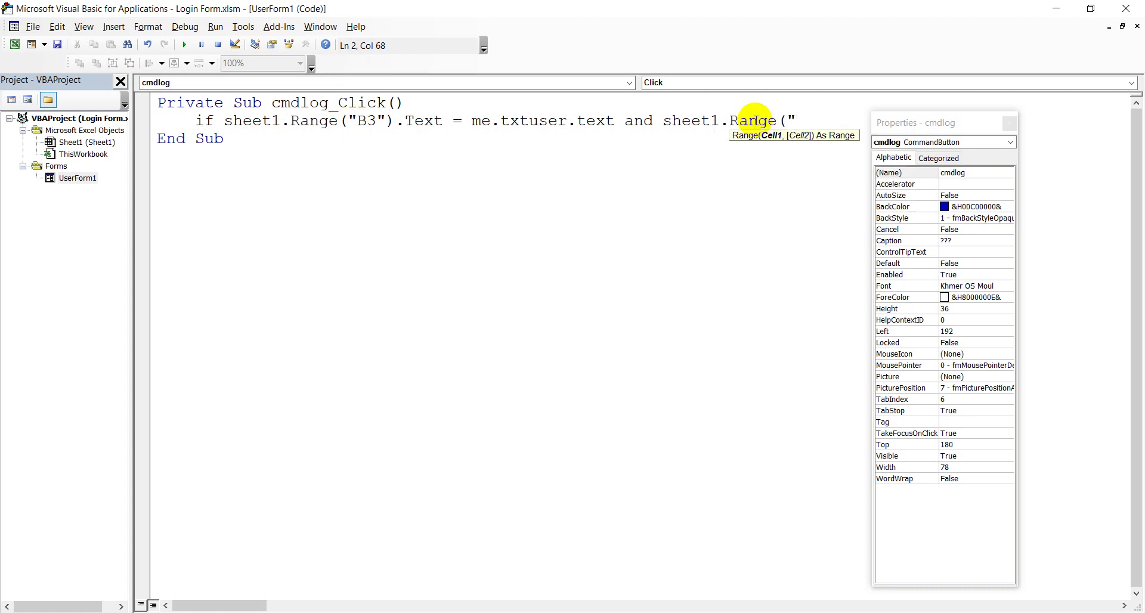
drag(831, 3, 800, 243)
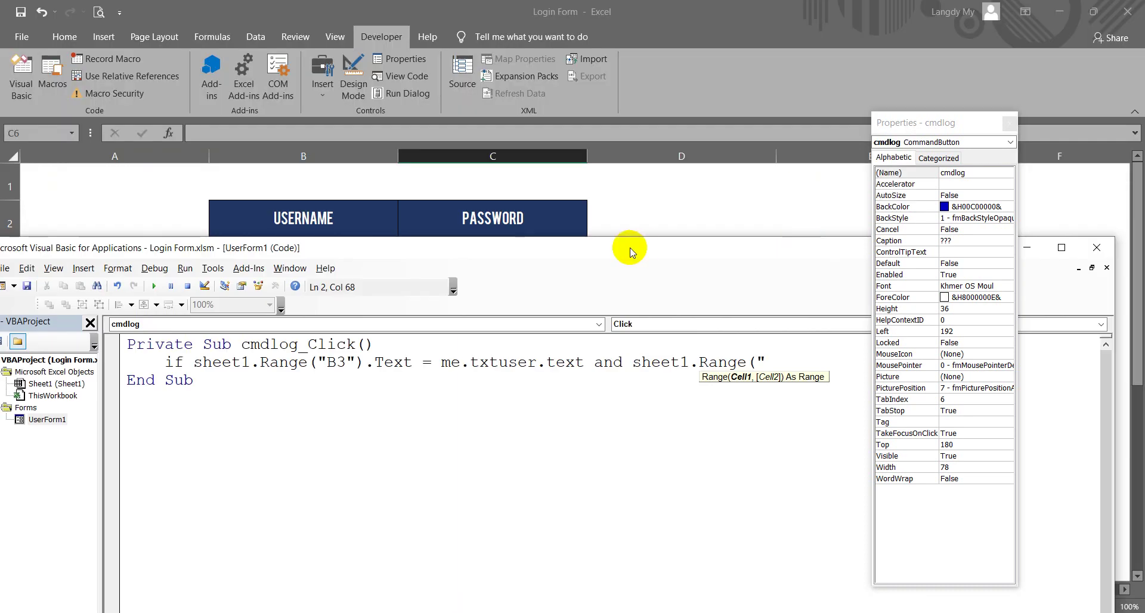
drag(630, 251, 613, 341)
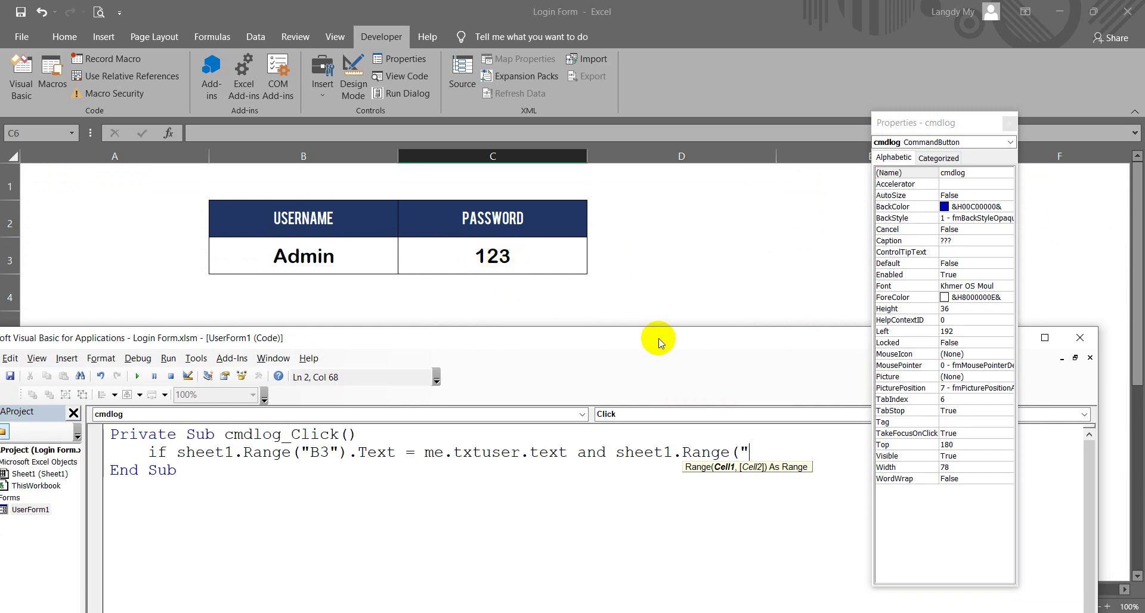
drag(659, 342, 659, 3)
text(C)
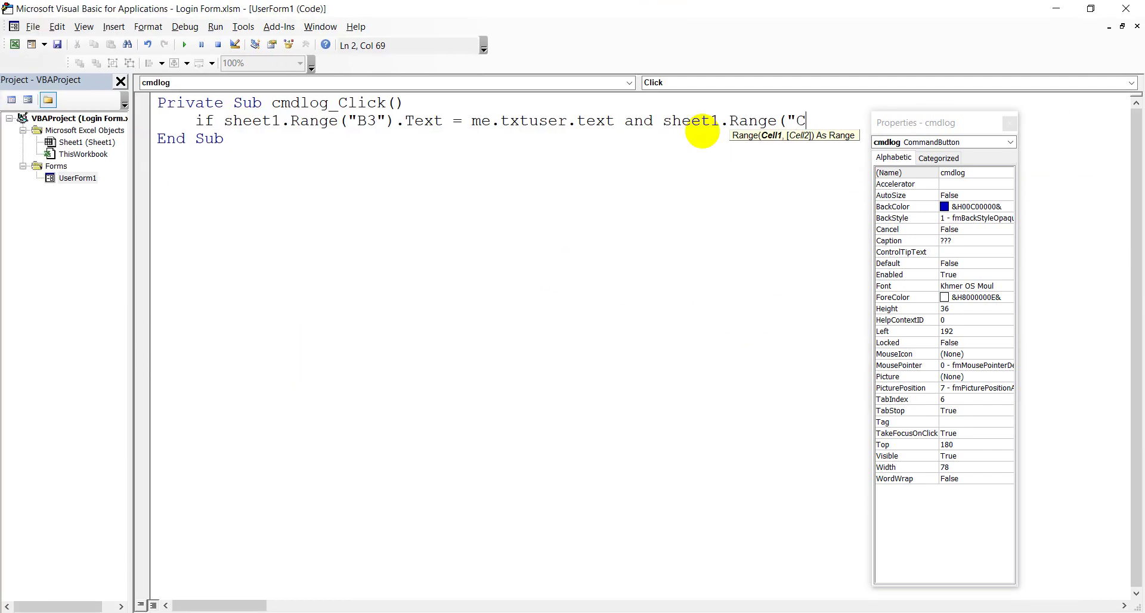
text(3"))
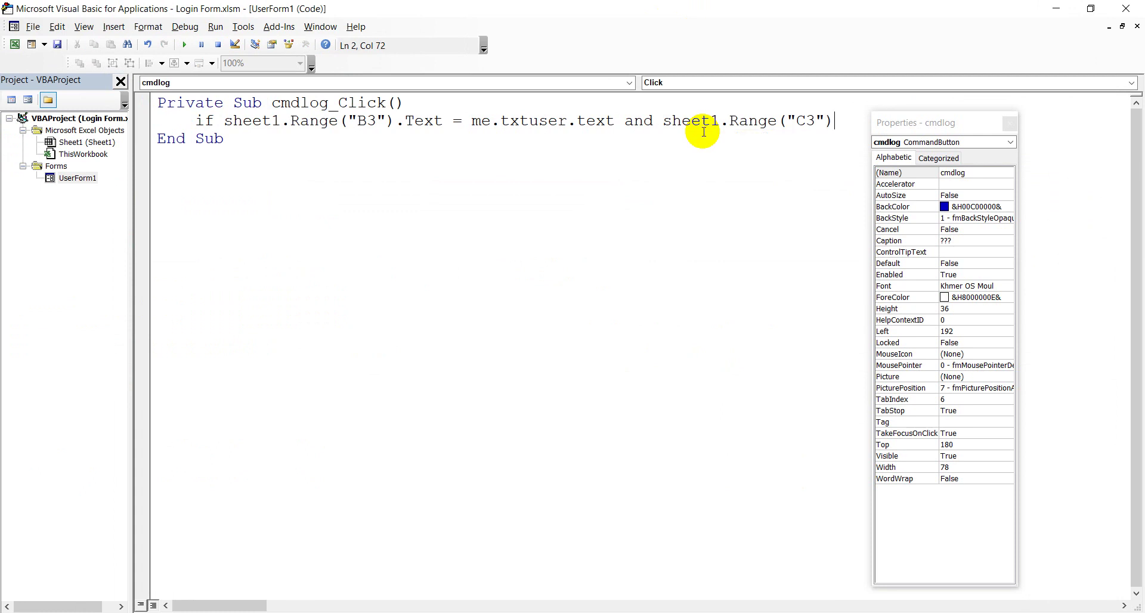
text(.tex)
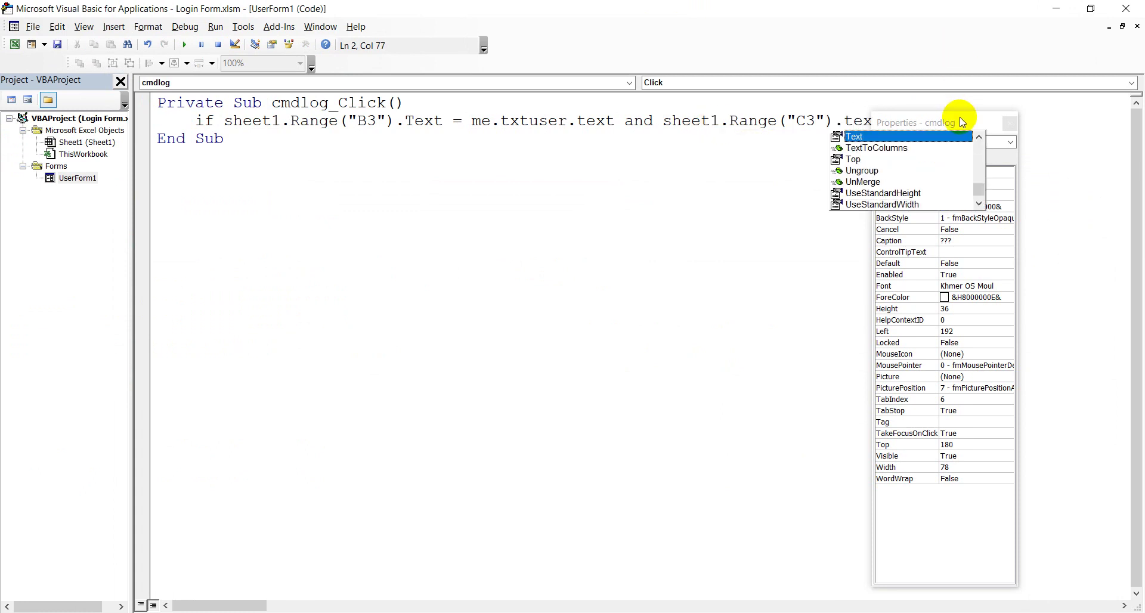
text(t)
drag(962, 121, 1035, 196)
click(926, 121)
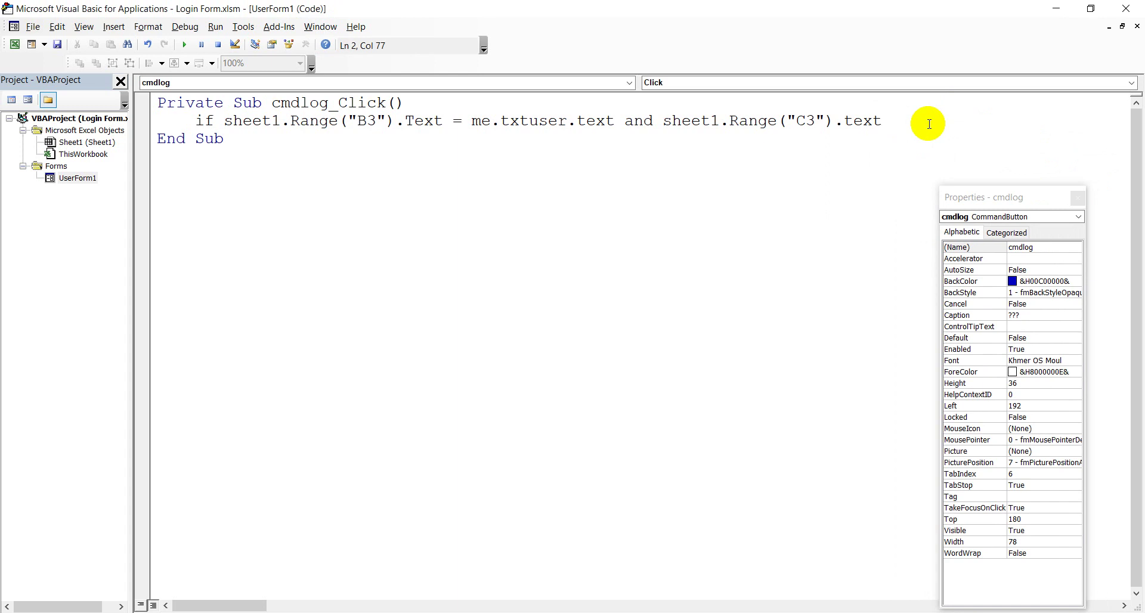
text(=)
text(me.txt)
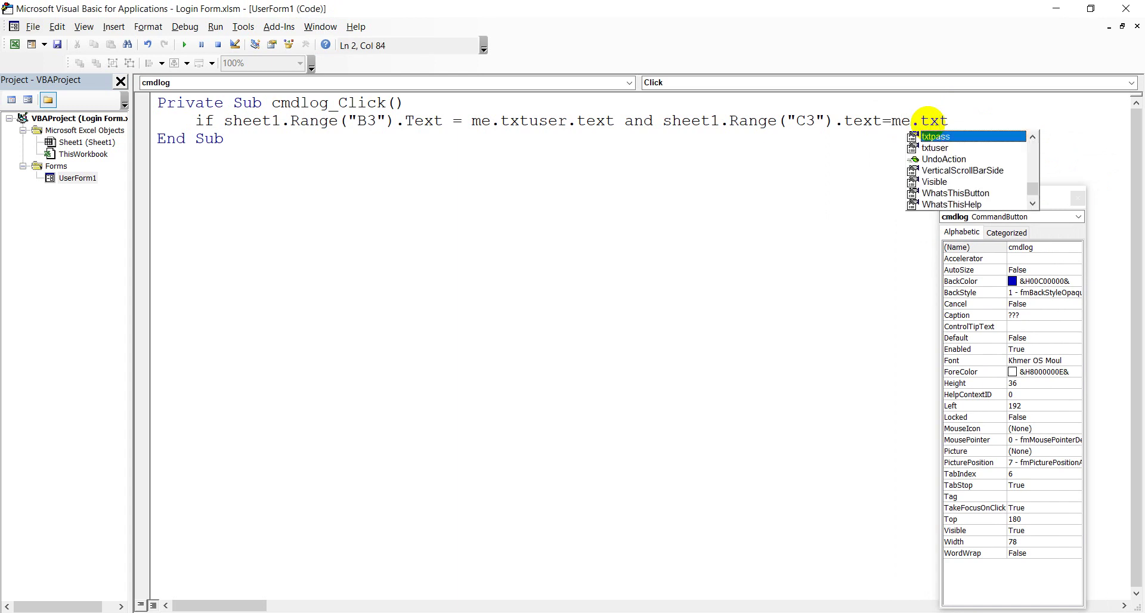
text(pass)
text( tehn)
Close the block with End If, indent the empty line, and complete Me.txtpass.Text
key(Return)
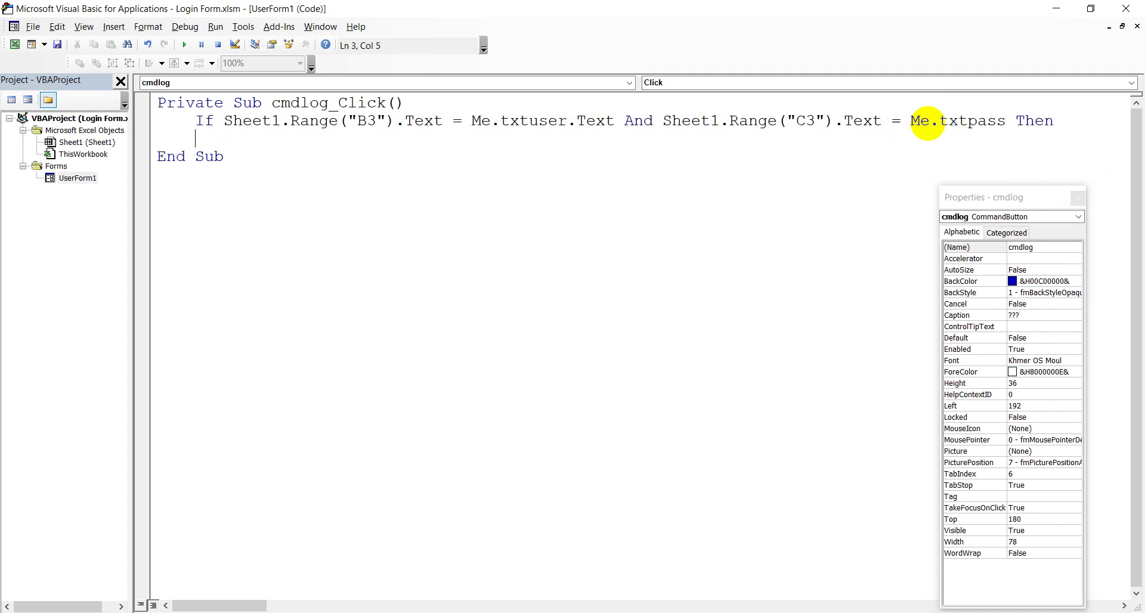
key(Return)
text(end if)
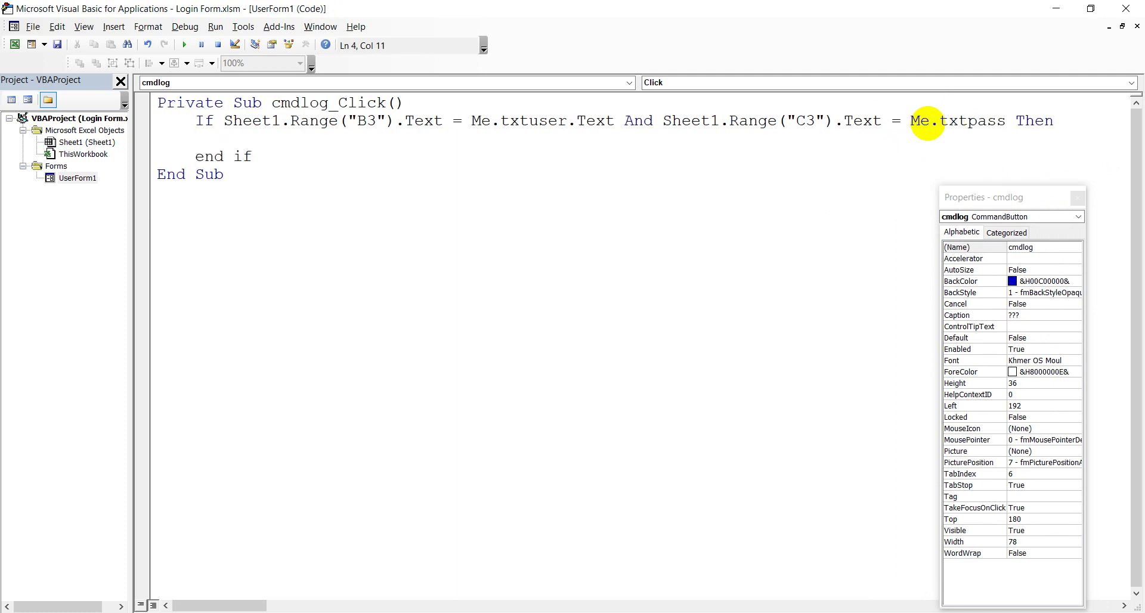
key(Up)
key(Tab)
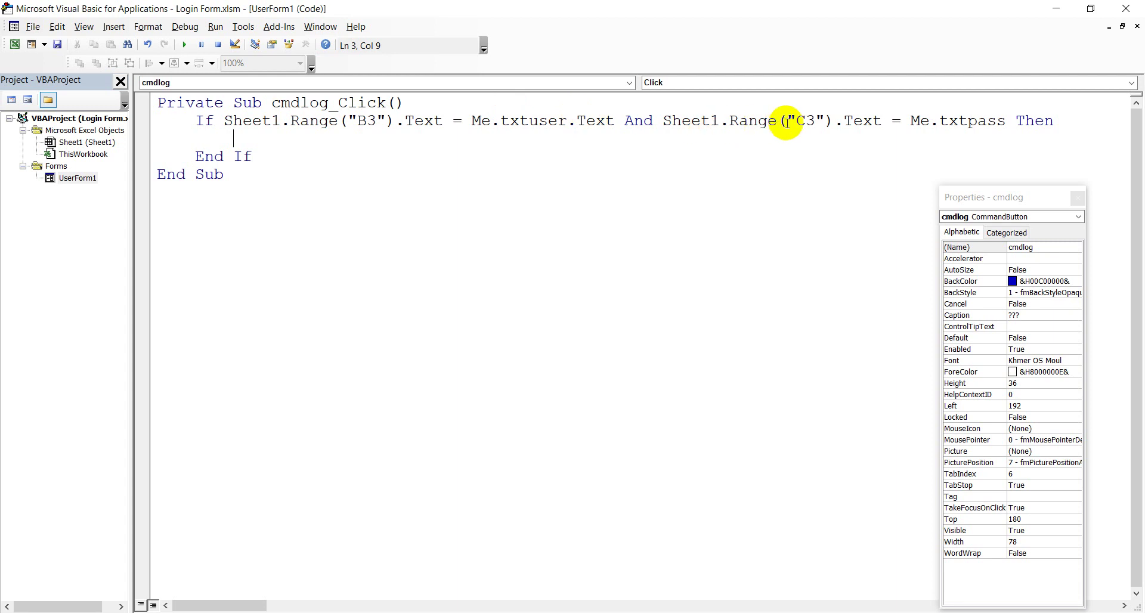
click(1007, 120)
text(.tex)
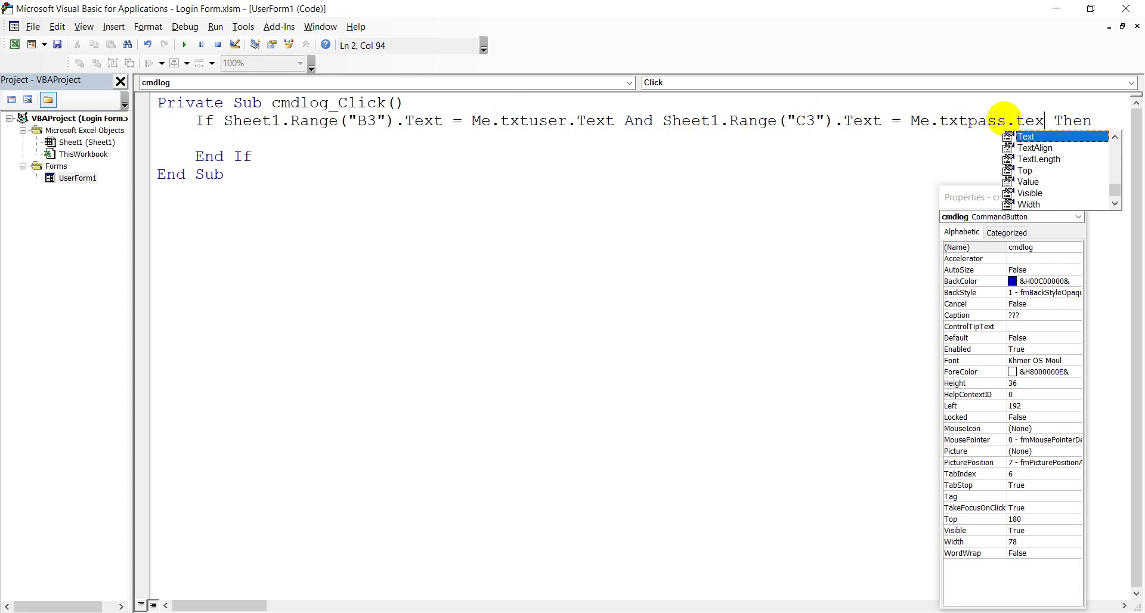
text(t)
click(519, 144)
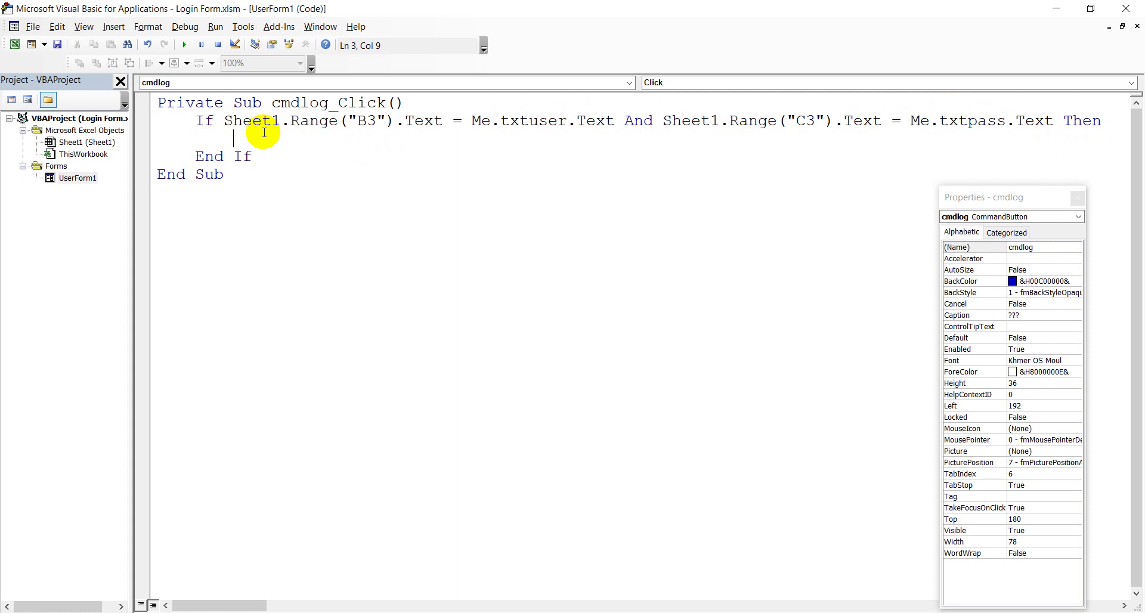
Inside the If block, add Application.Visible = True followed by Unload Me
text(apl)
text(lica)
key(BackSpace)
key(BackSpace)
key(BackSpace)
key(BackSpace)
key(BackSpace)
text(p)
text(liac)
key(BackSpace)
key(BackSpace)
text(catio)
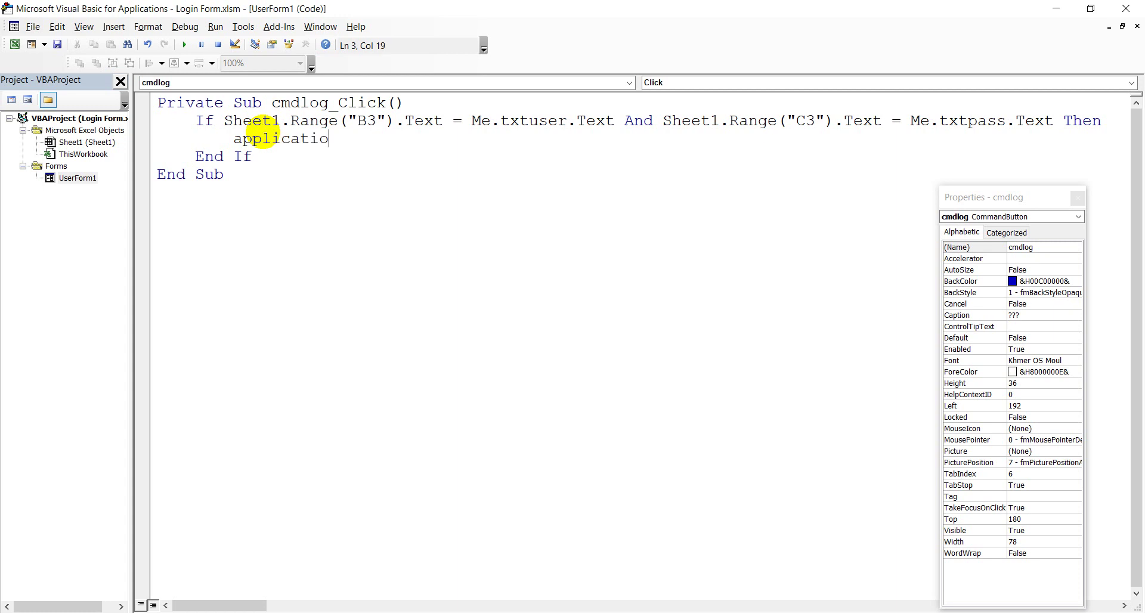
text(n.show)
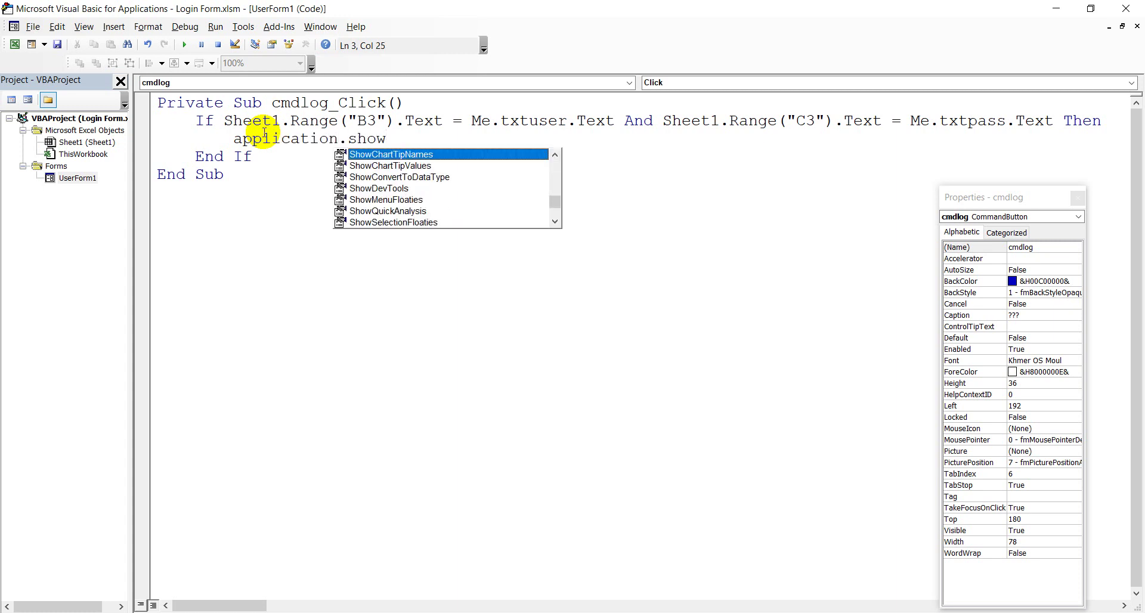
key(BackSpace)
key(BackSpace)
key(BackSpace)
key(BackSpace)
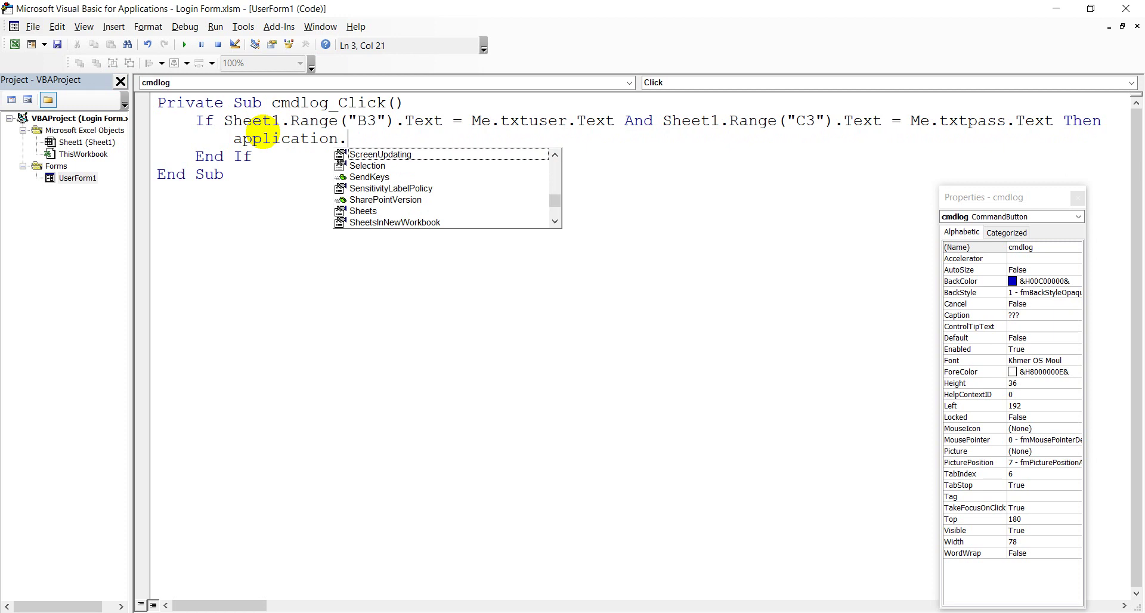
key(BackSpace)
text(.v)
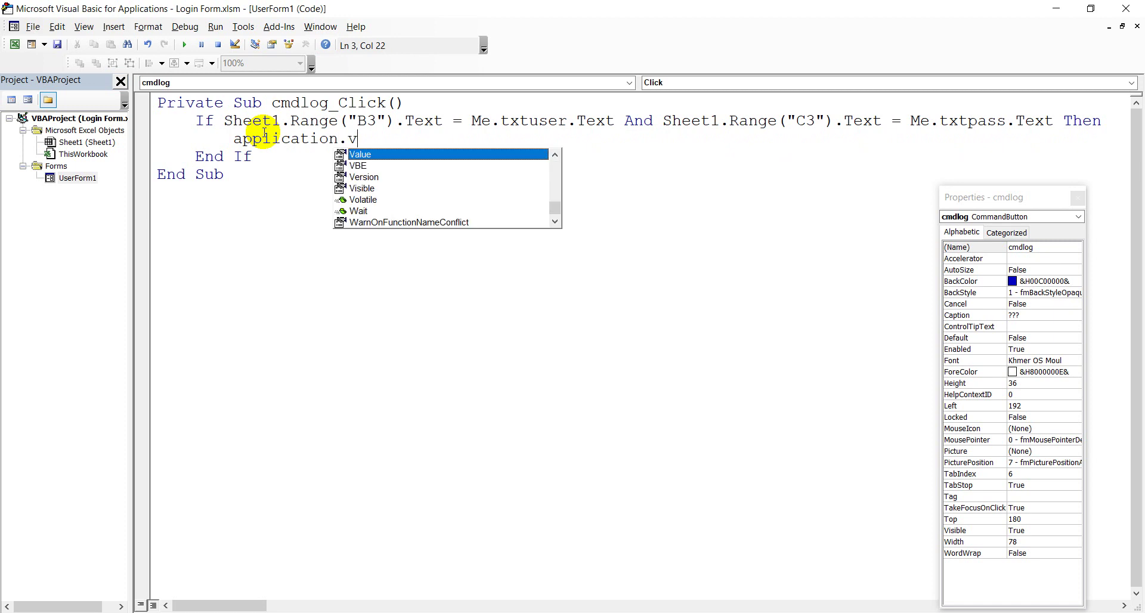
text(isible=)
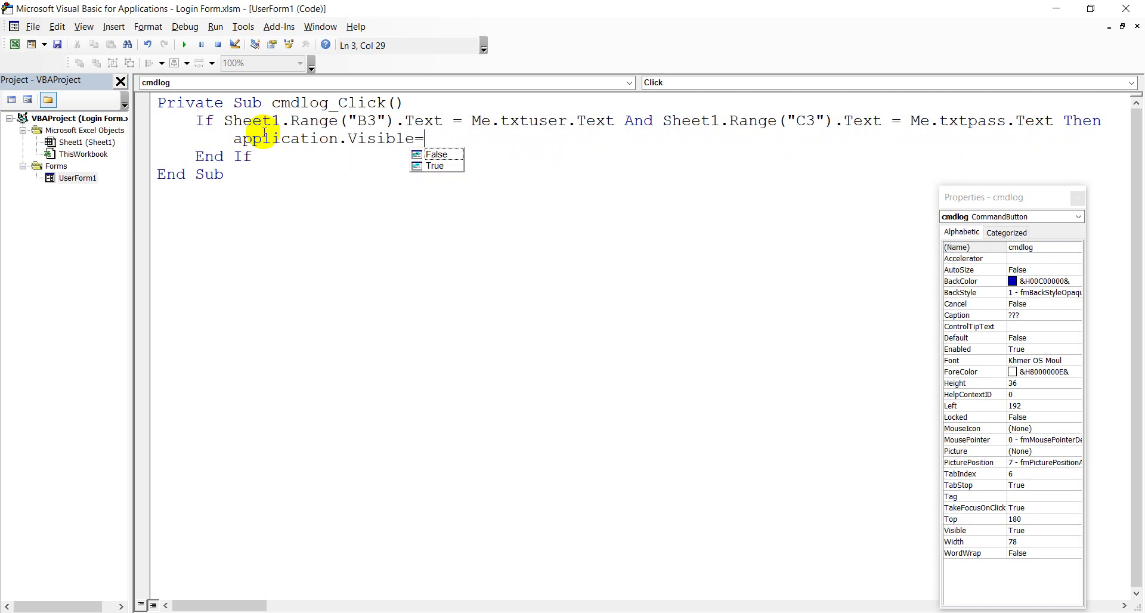
text(true)
key(Return)
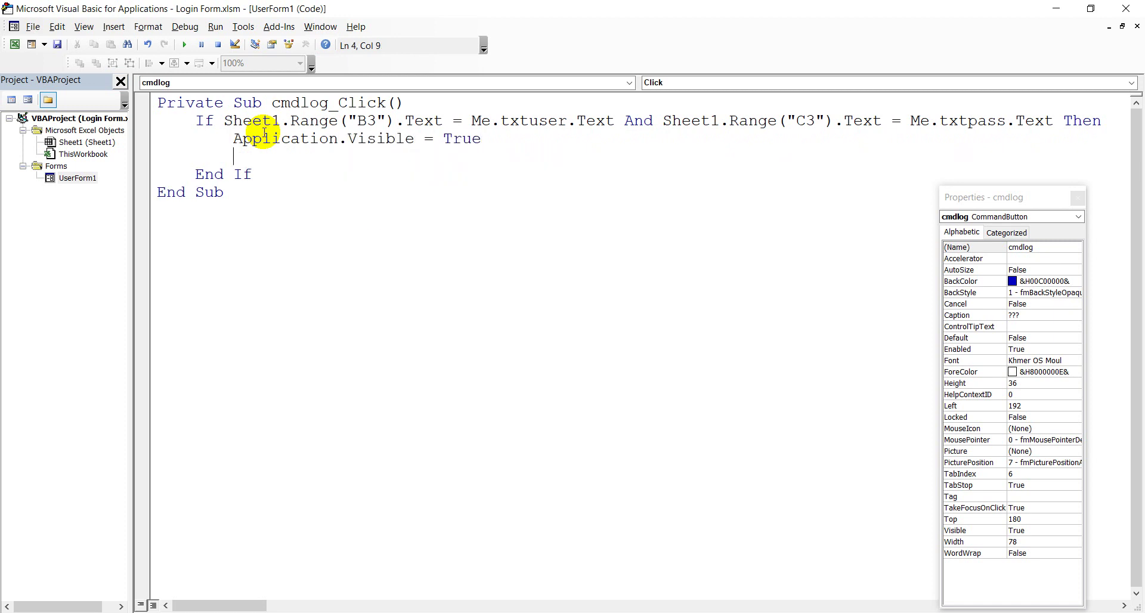
text(unload )
text(me)
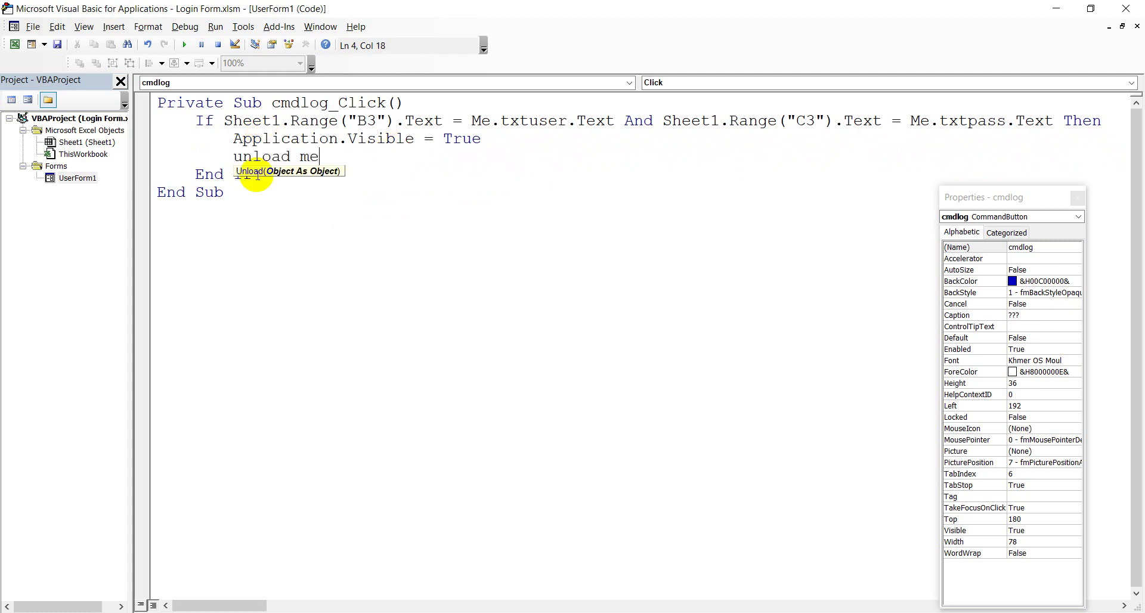
click(336, 121)
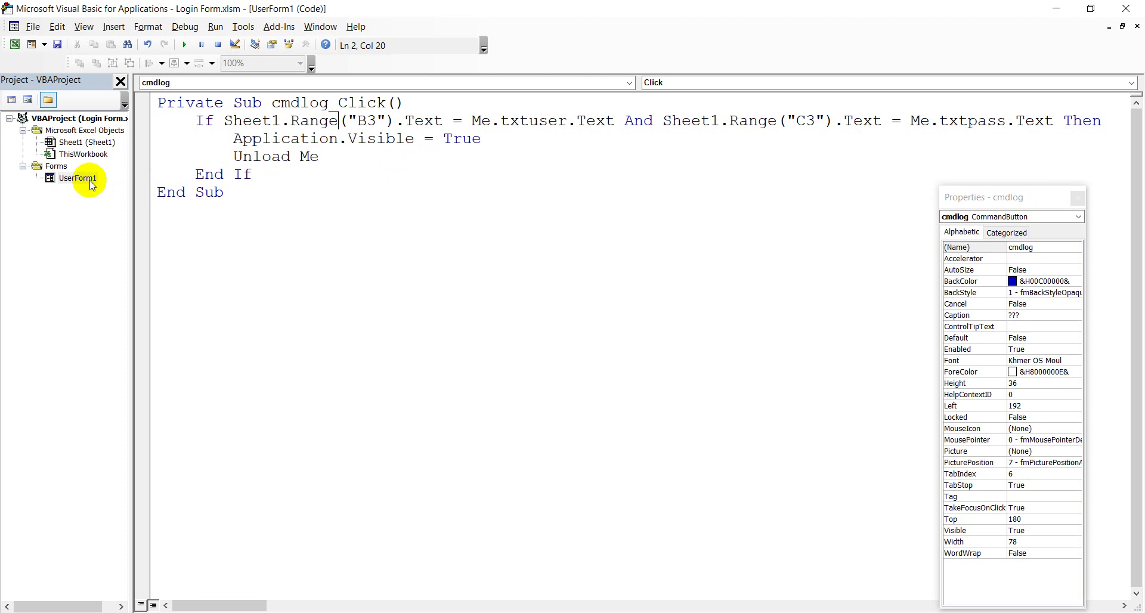
Run the form and log in with the username and password stored on the sheet
click(182, 45)
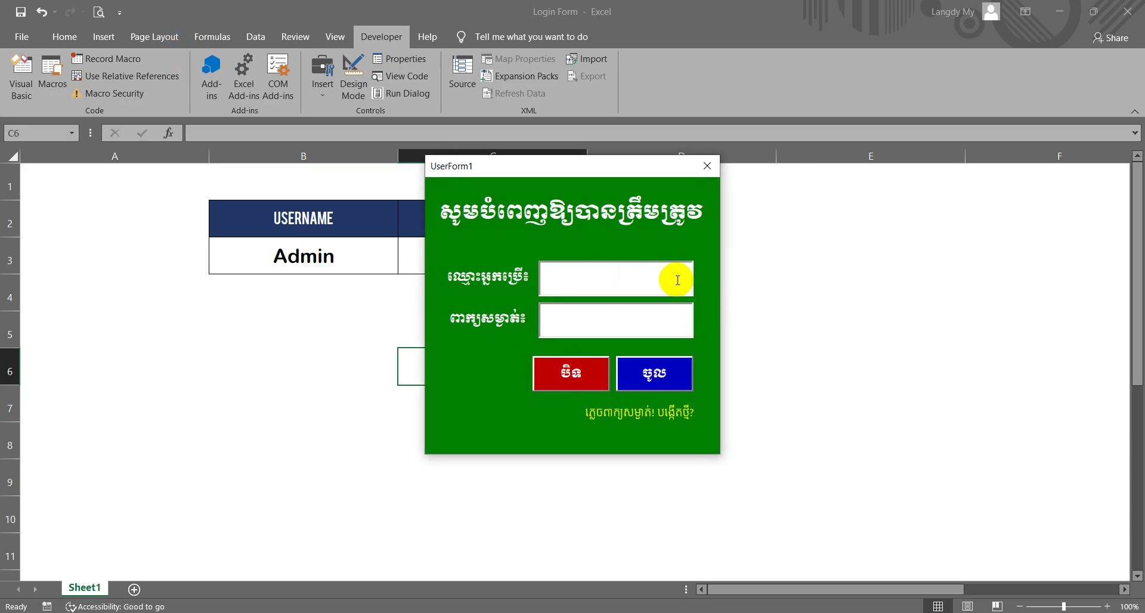
click(666, 357)
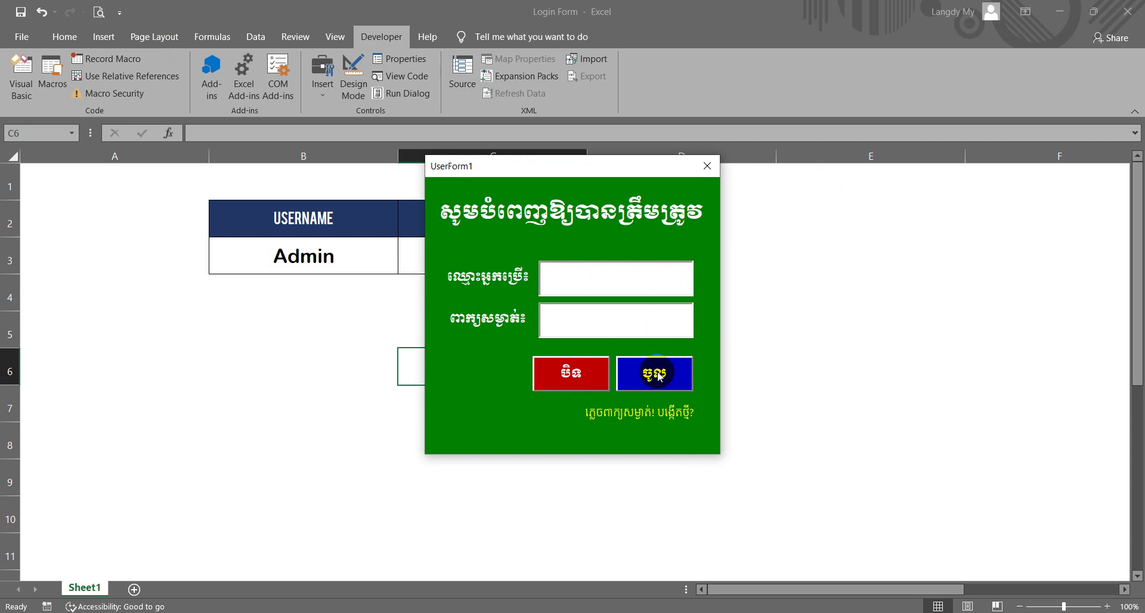
click(630, 290)
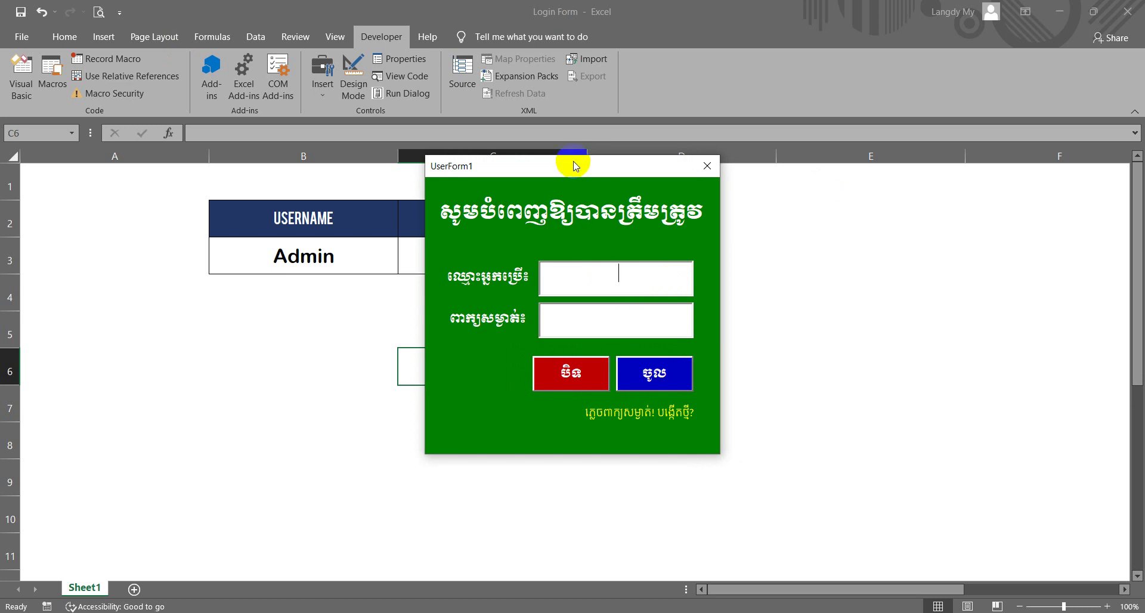
drag(574, 164, 764, 178)
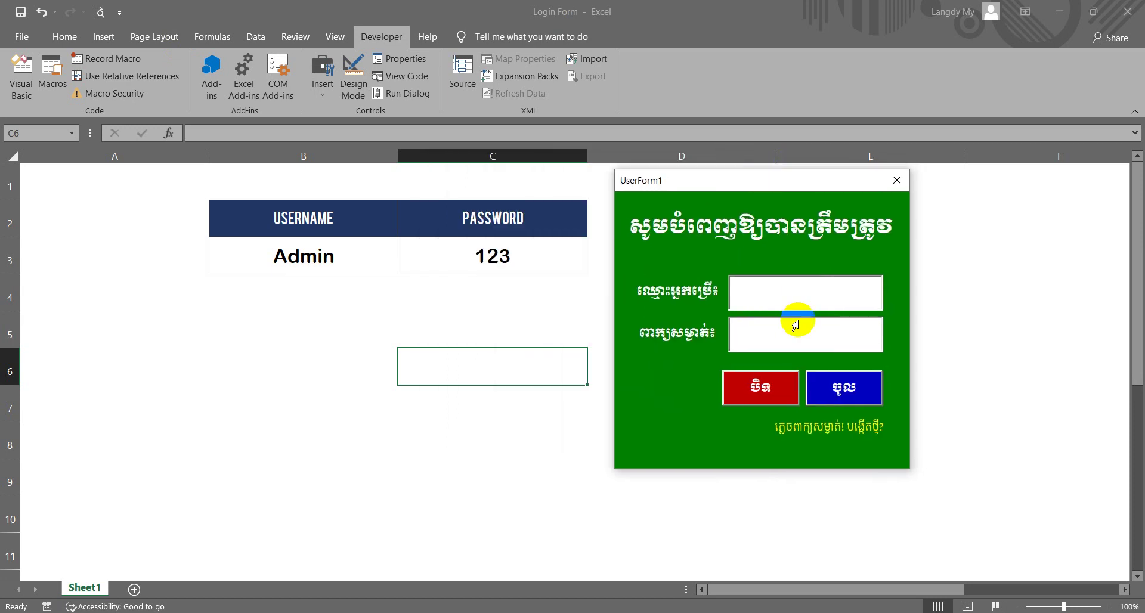
text(Admin)
text(123)
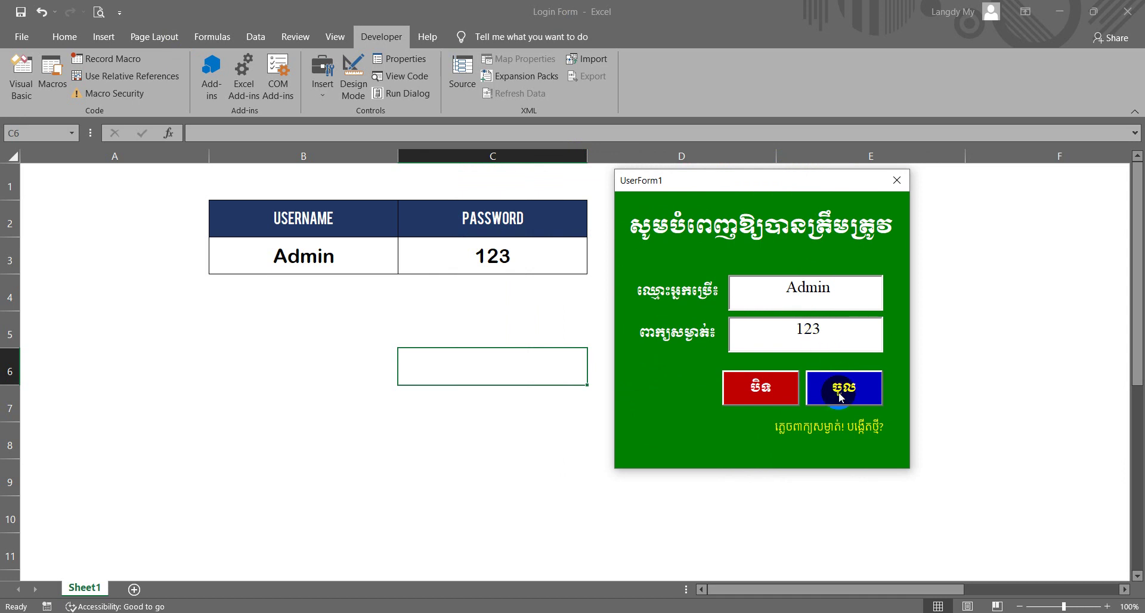
click(844, 388)
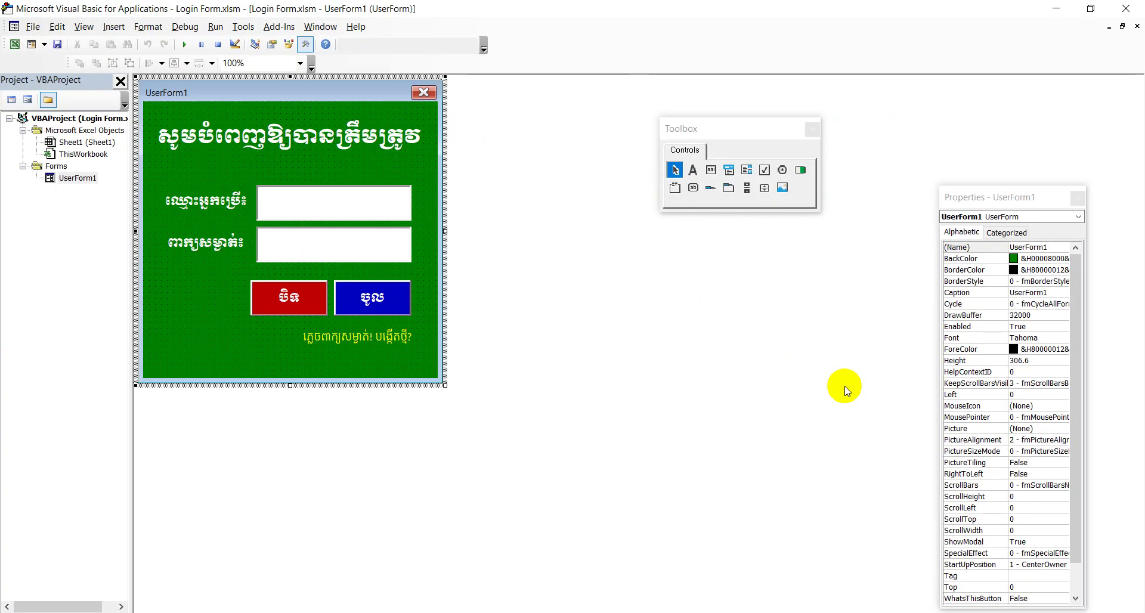
Reopen cmdlog_Click and add an empty line after Unload Me, discarding a draft MsgBox
double_click(368, 305)
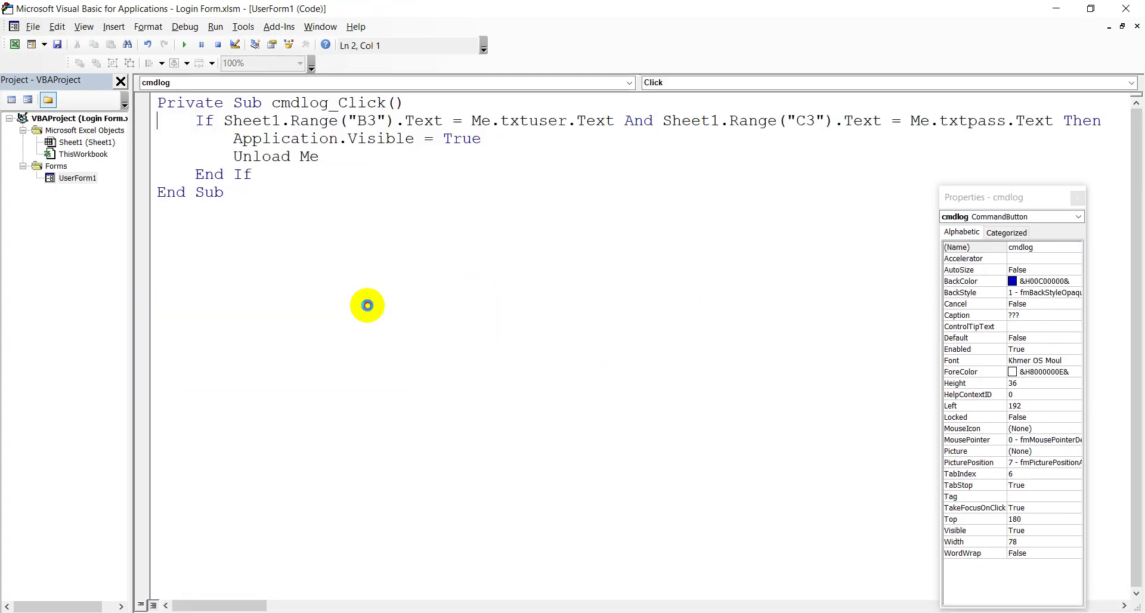
click(324, 158)
key(Return)
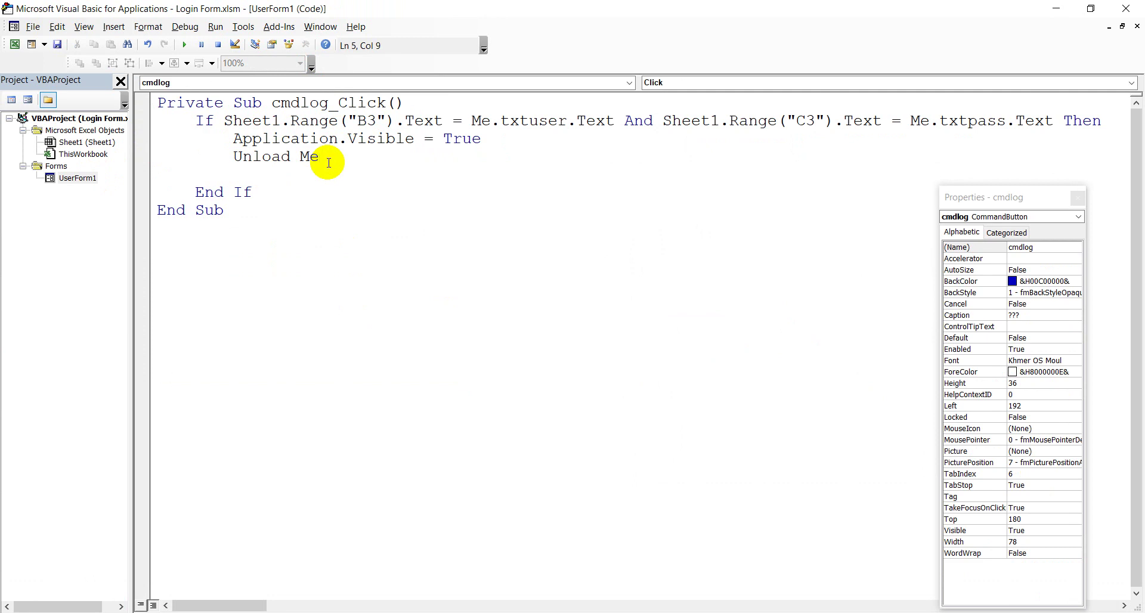
text(msgbox )
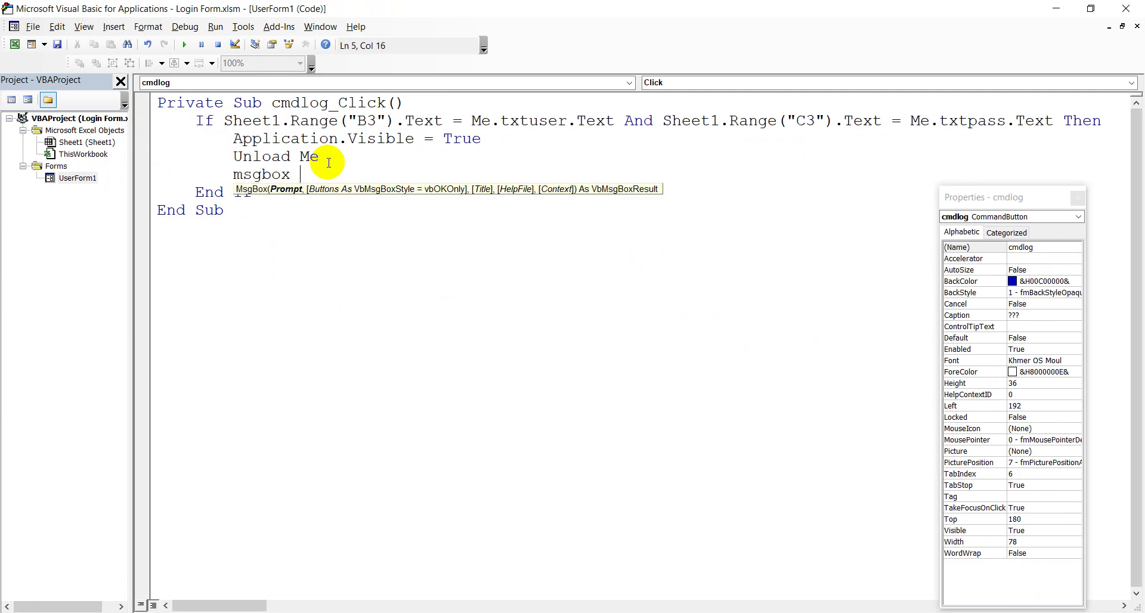
text("Cong)
text(rat)
drag(378, 175, 236, 176)
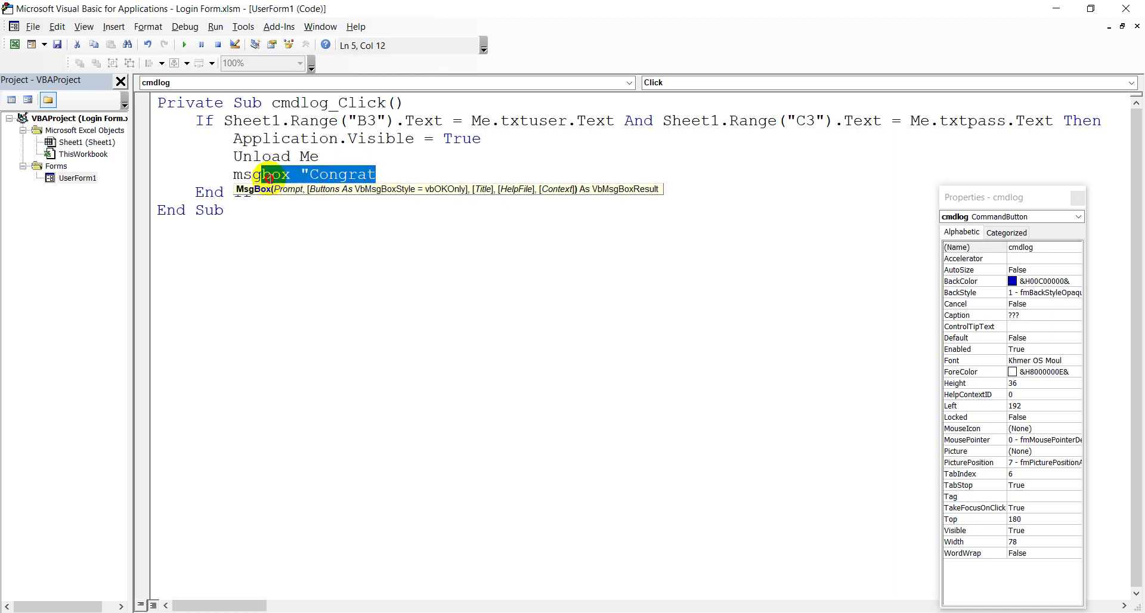
key(Delete)
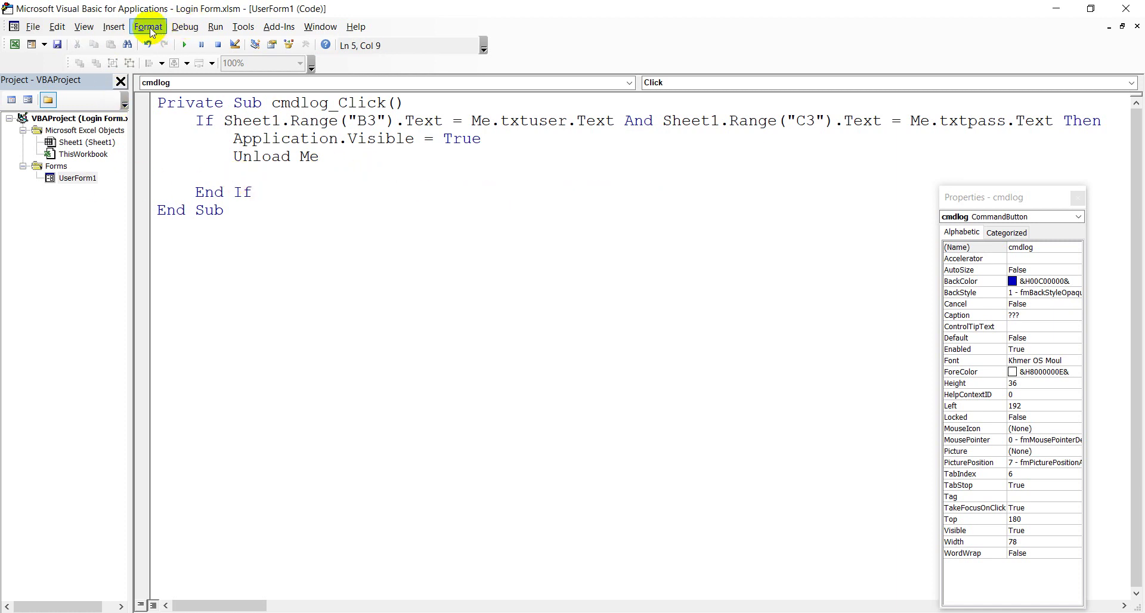
click(123, 28)
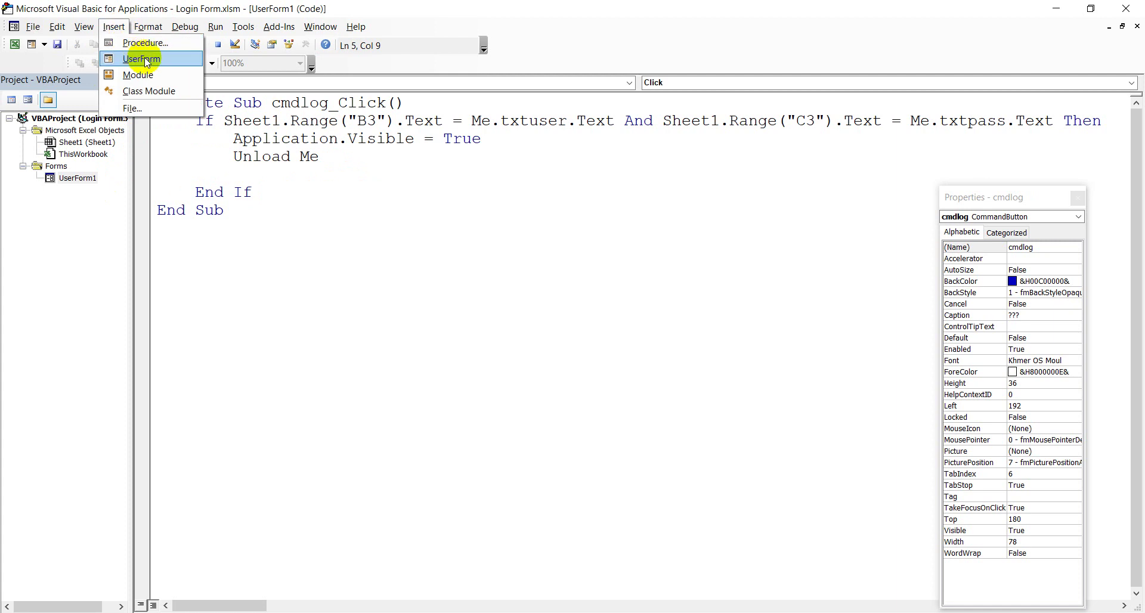
Insert UserForm2, resize it wider and shorter, and draw a wide Label1 across its top
click(170, 63)
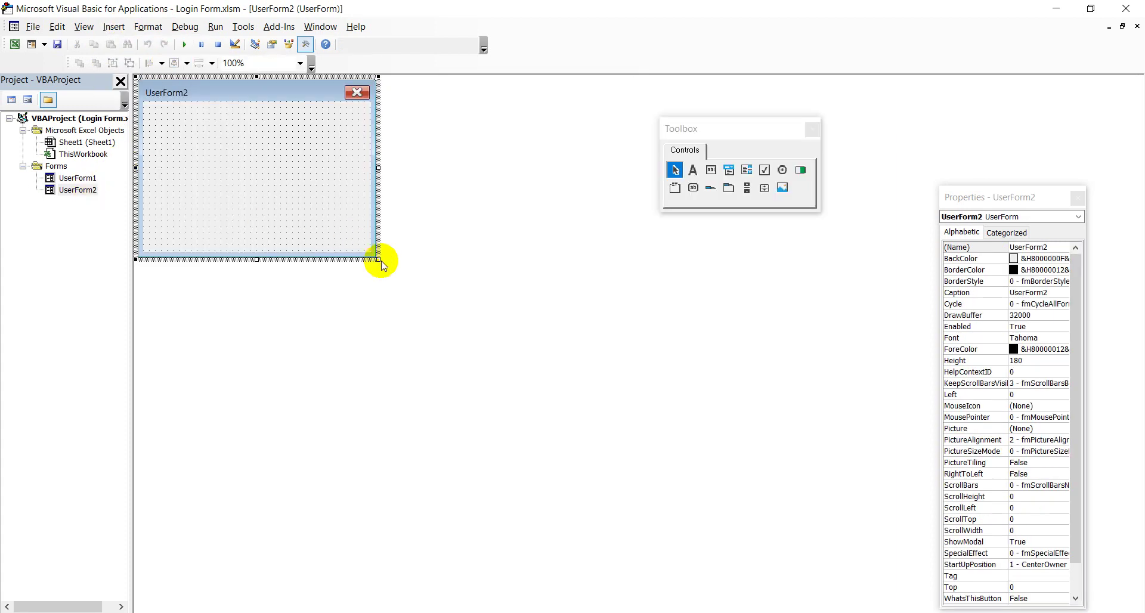
drag(378, 259, 486, 233)
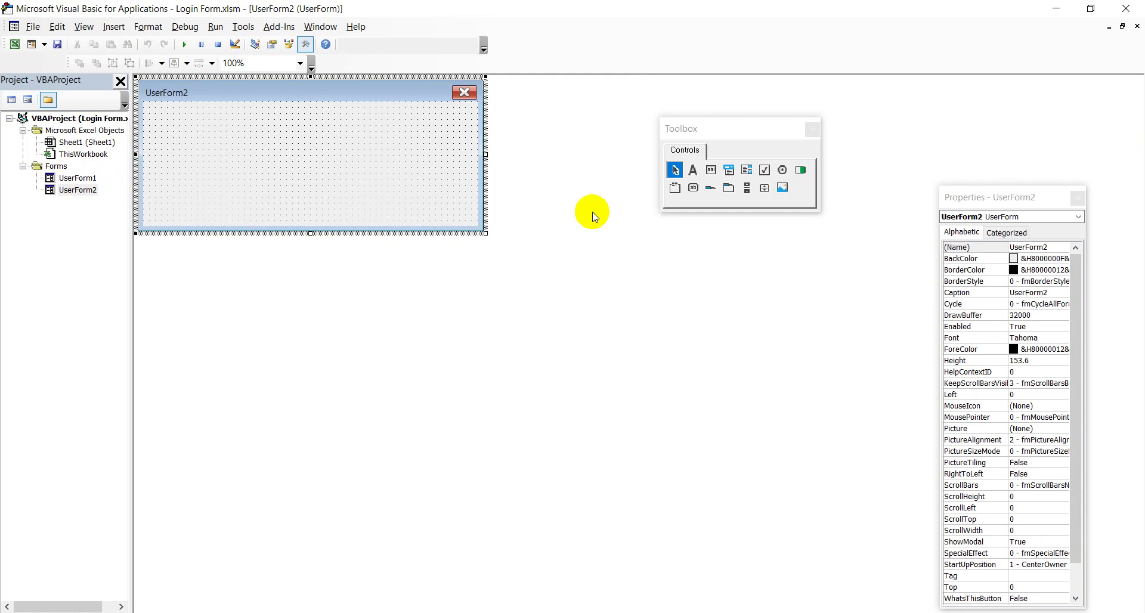
click(693, 171)
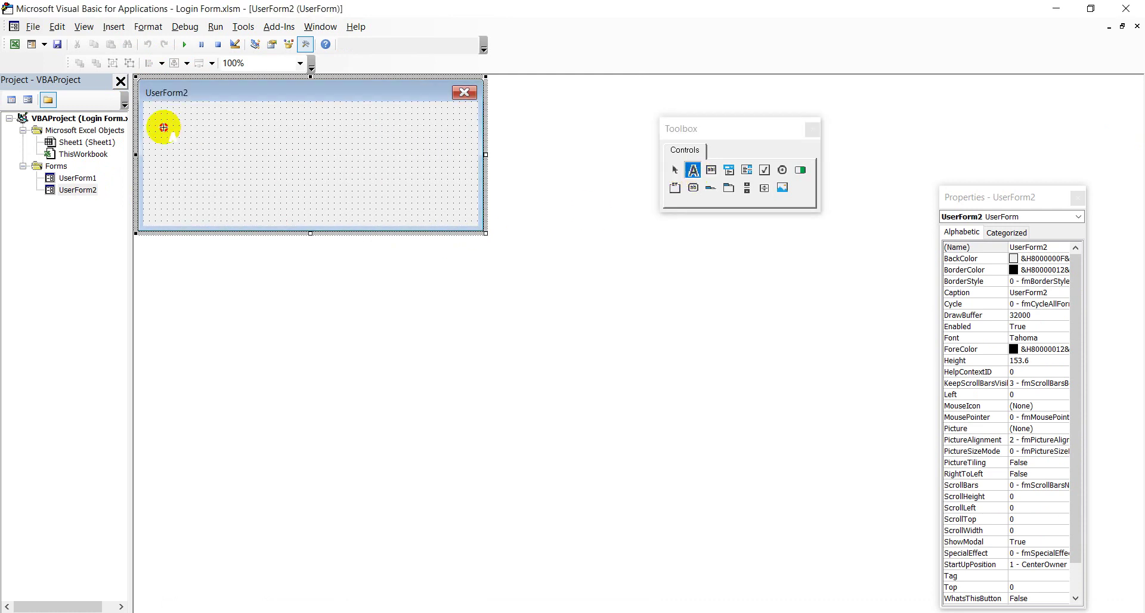
drag(161, 125, 441, 179)
click(370, 175)
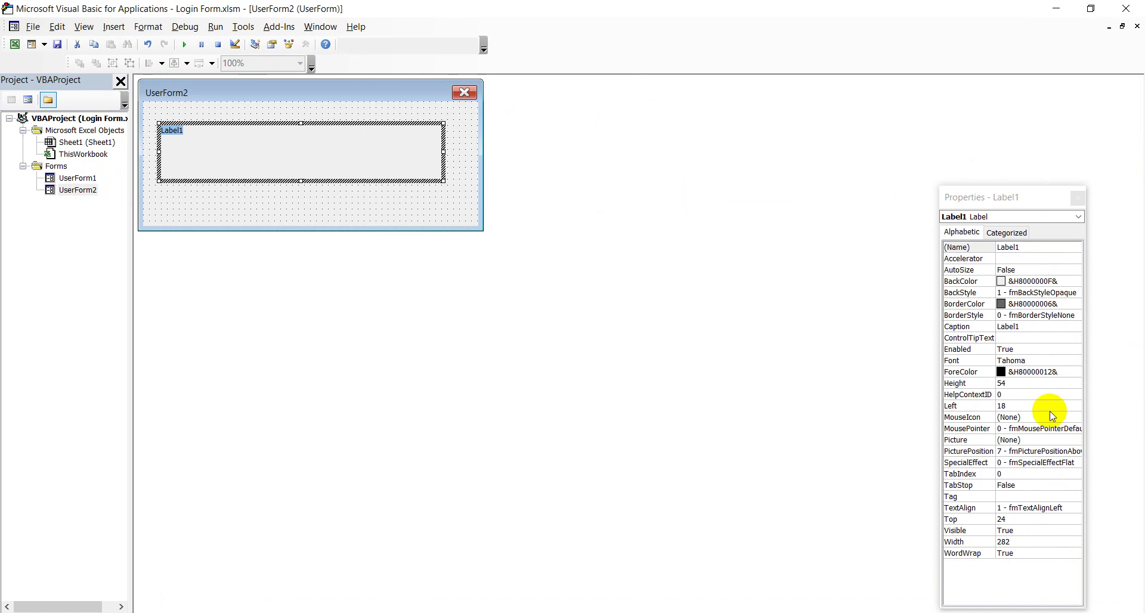
Give Label1 the Khmer OS Moul font at size 14 and type a Khmer welcome caption
click(1062, 361)
click(1075, 362)
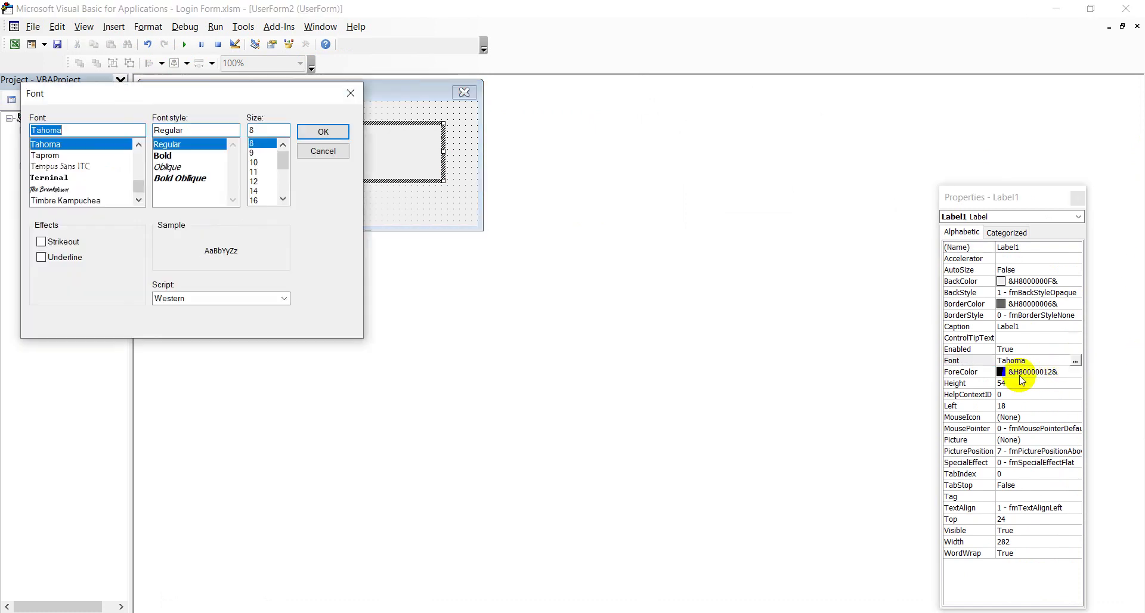
text(Khme)
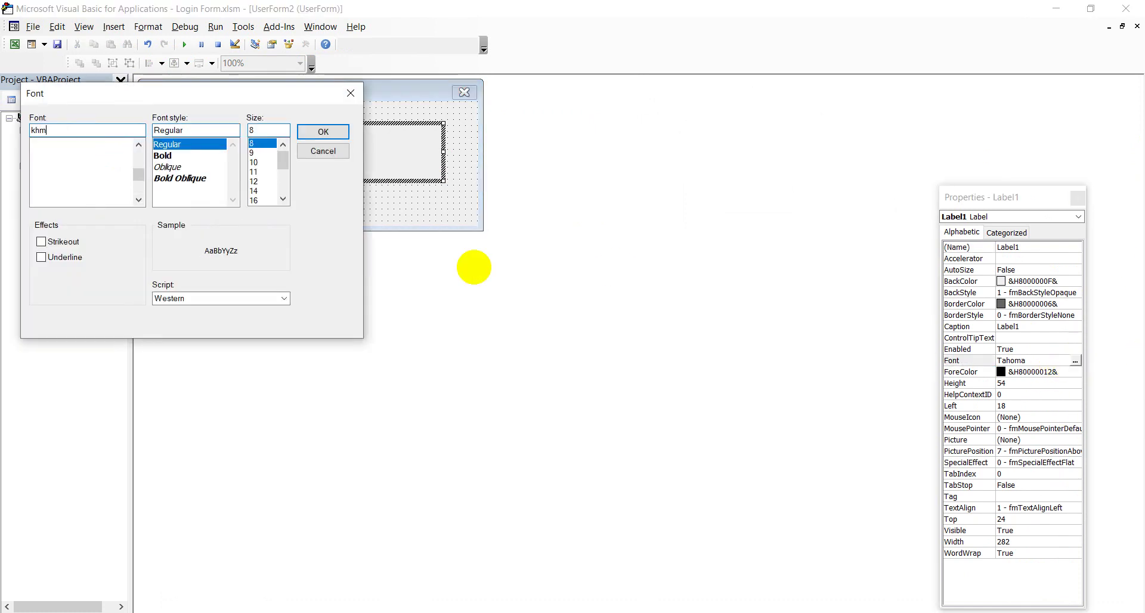
text(r OS moul)
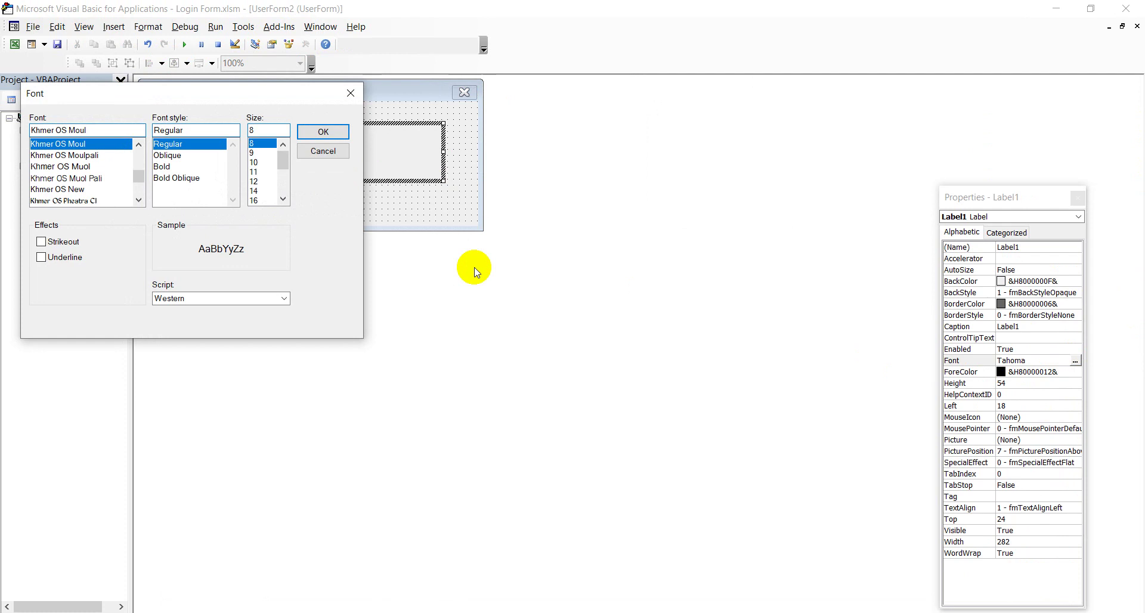
click(254, 191)
click(315, 134)
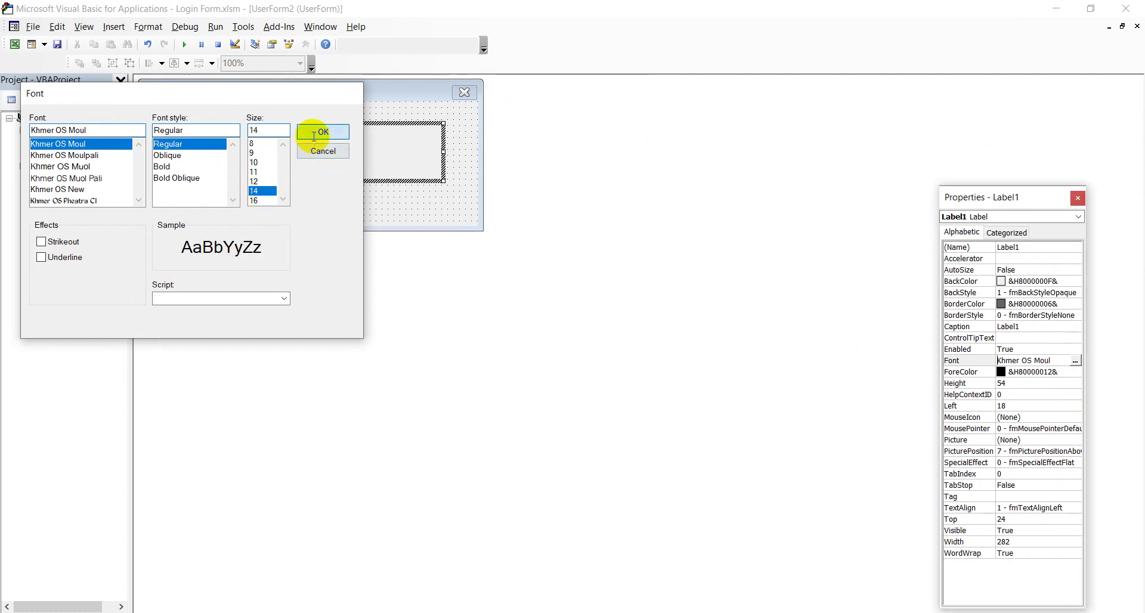
click(287, 142)
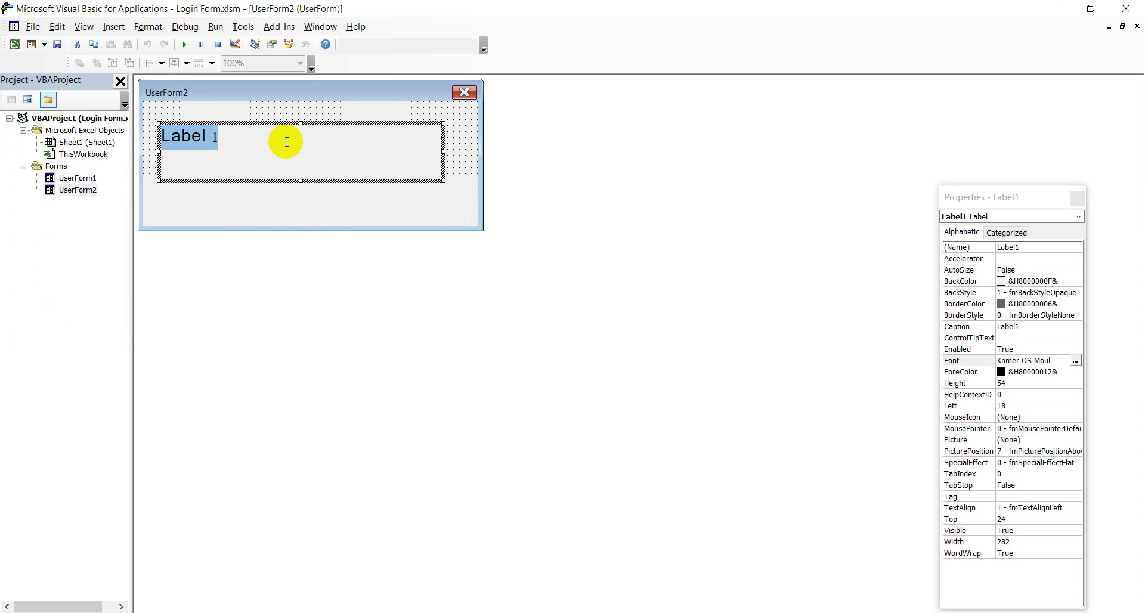
text(ខ)
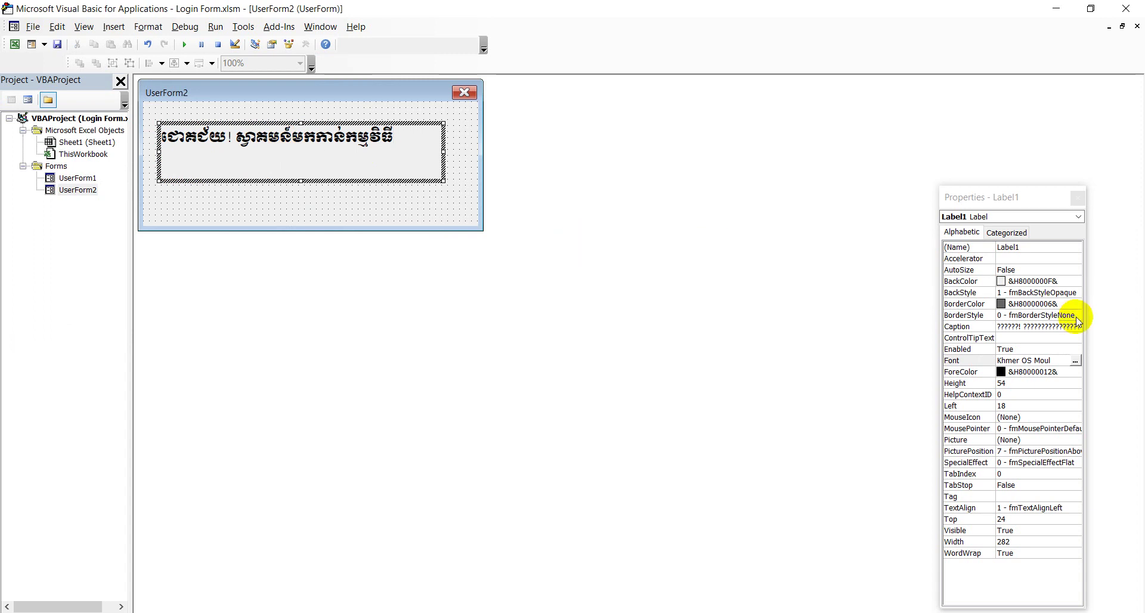
Make the label text green and the form background white
click(1069, 372)
click(1076, 371)
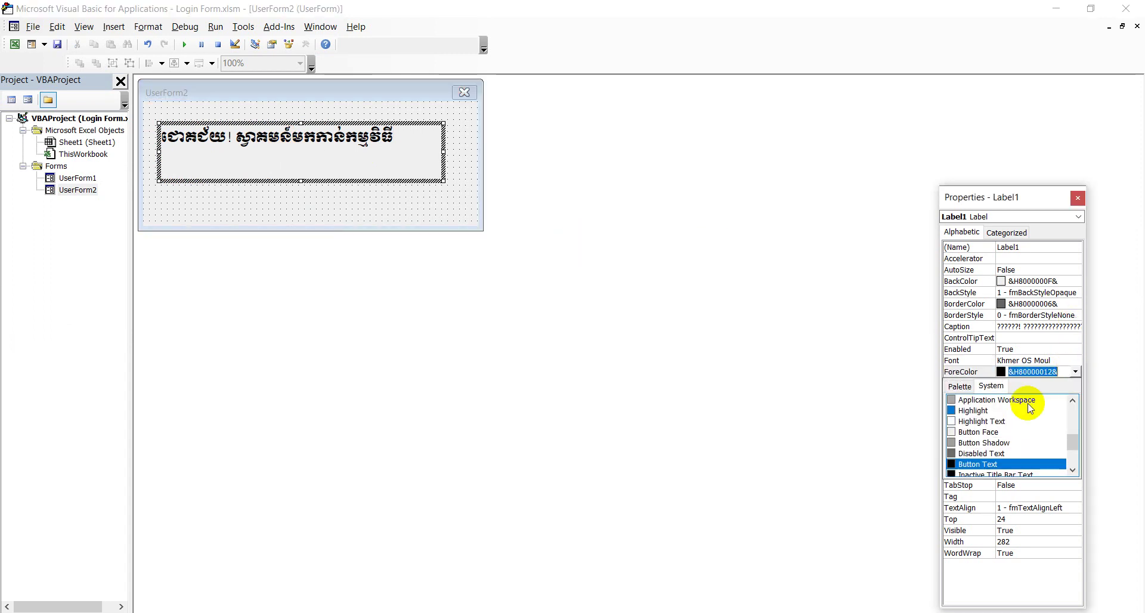
click(962, 388)
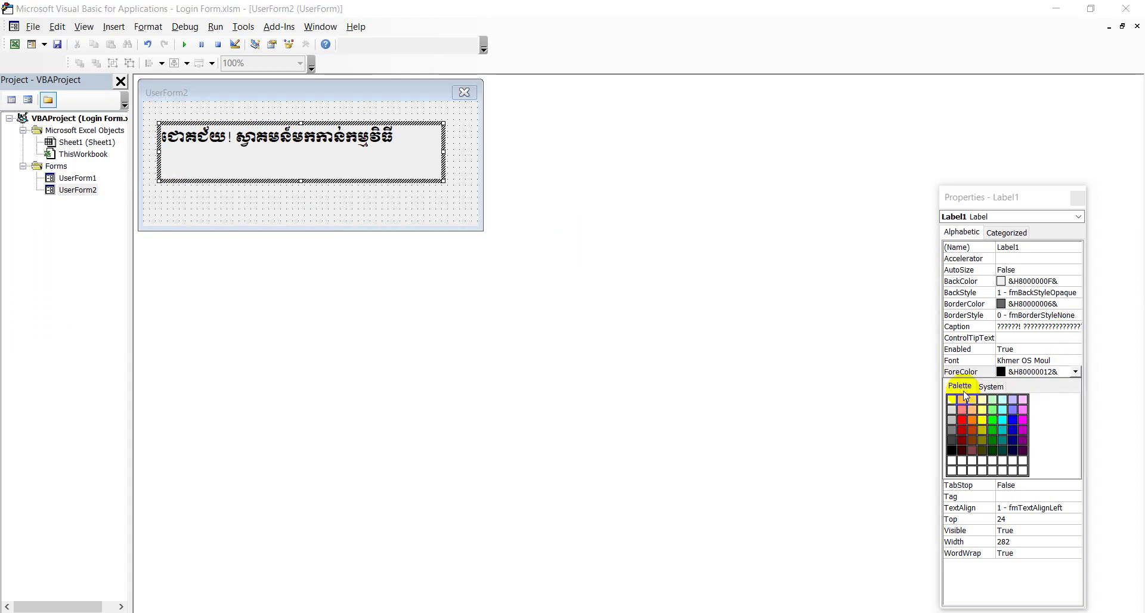
click(992, 429)
click(466, 214)
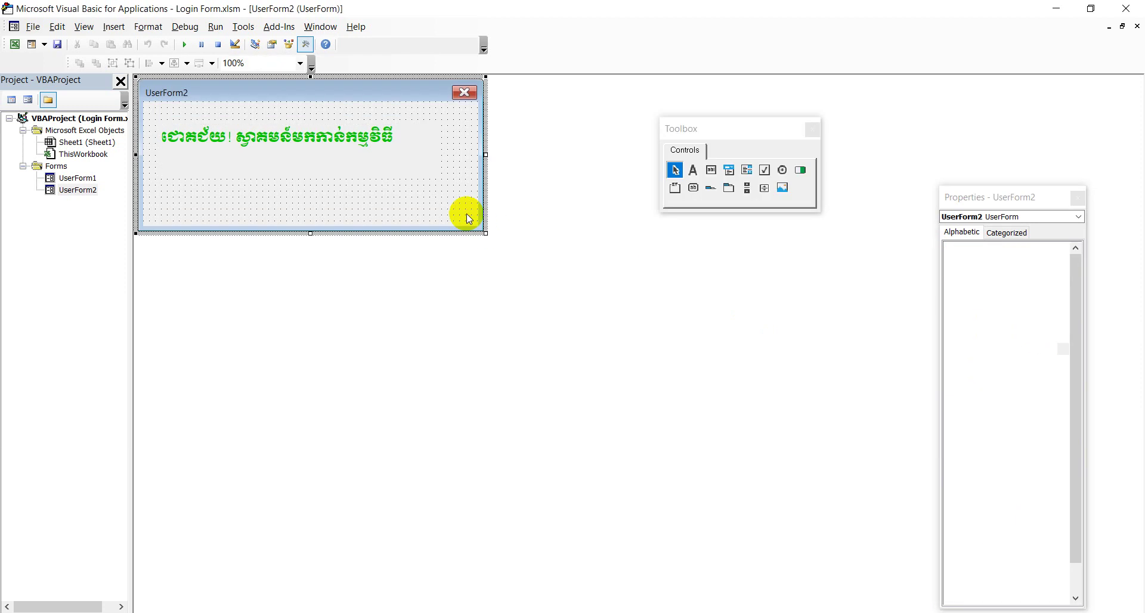
click(1064, 259)
click(1065, 259)
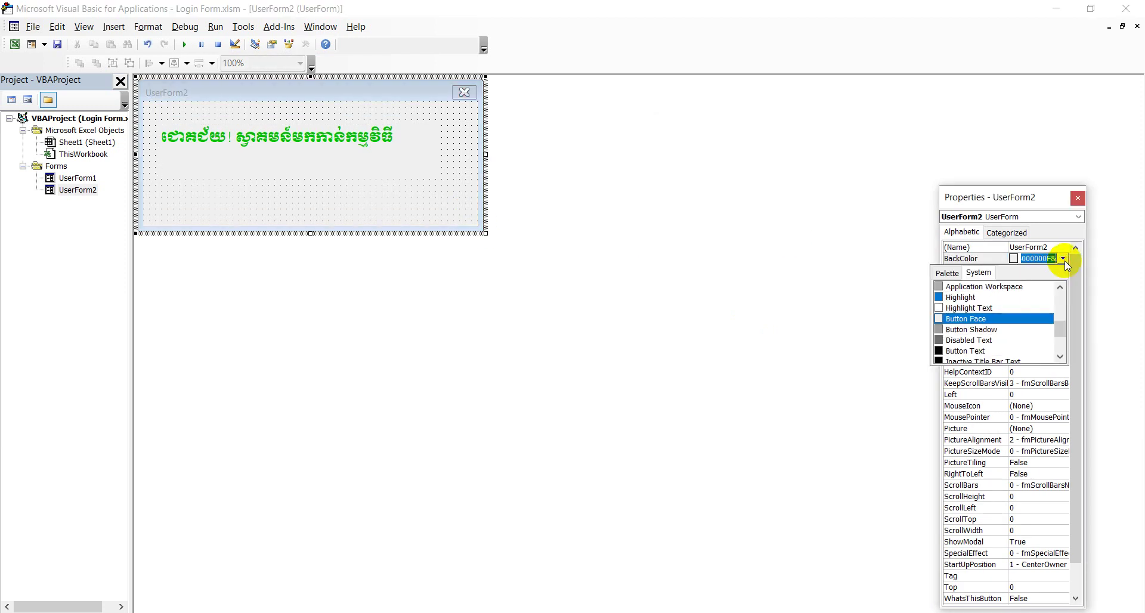
click(972, 307)
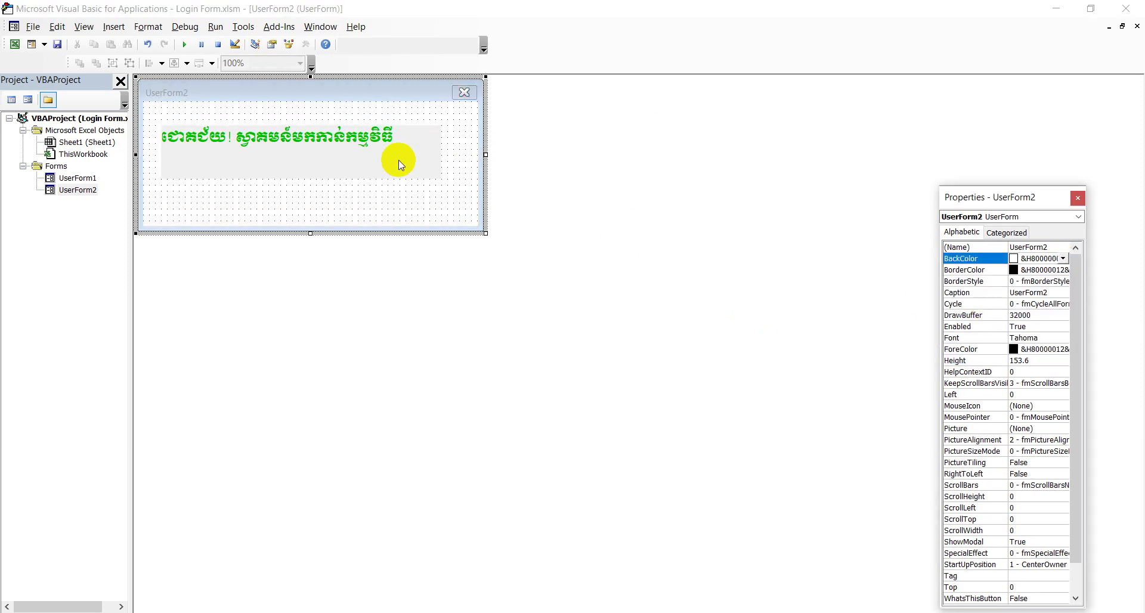
Give the label a transparent background and enlarge its font to size 18
click(398, 160)
click(1077, 293)
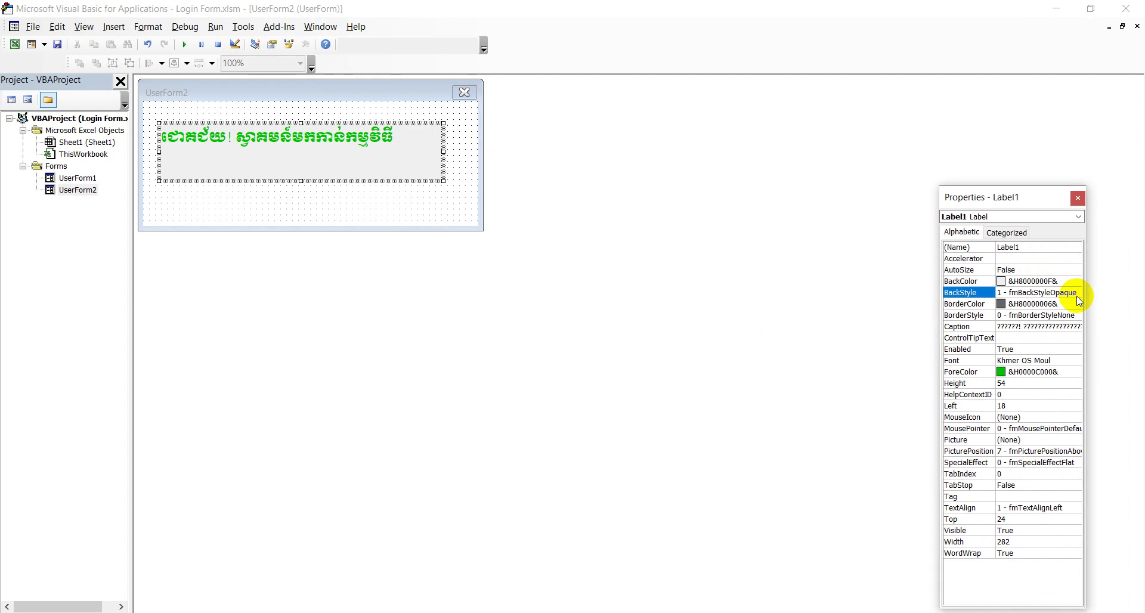
click(1076, 293)
click(1050, 304)
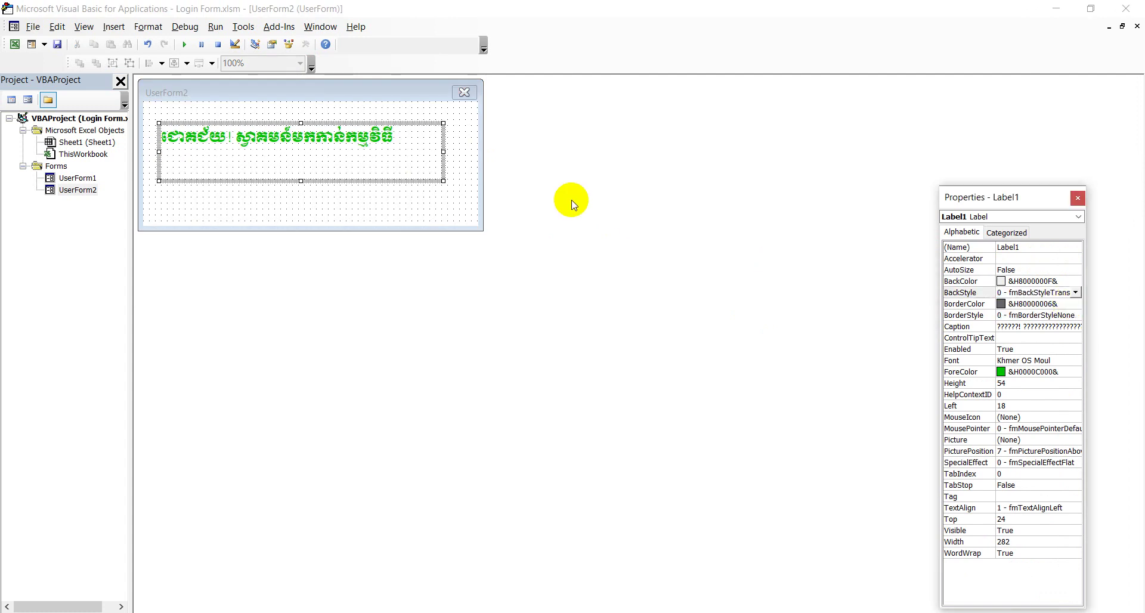
click(1077, 361)
click(1076, 360)
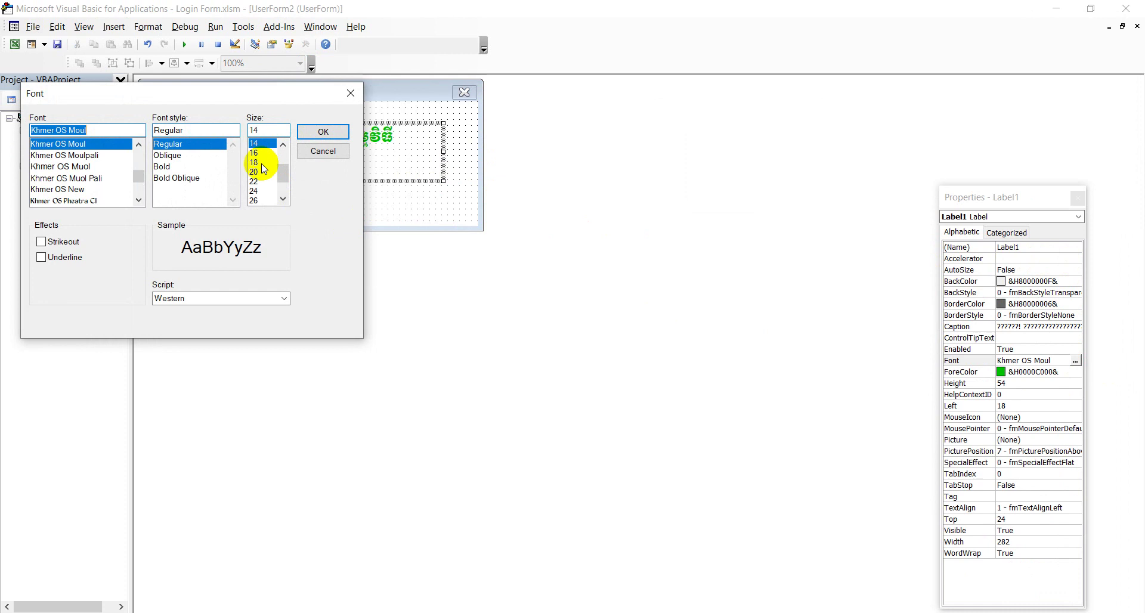
click(256, 162)
click(319, 132)
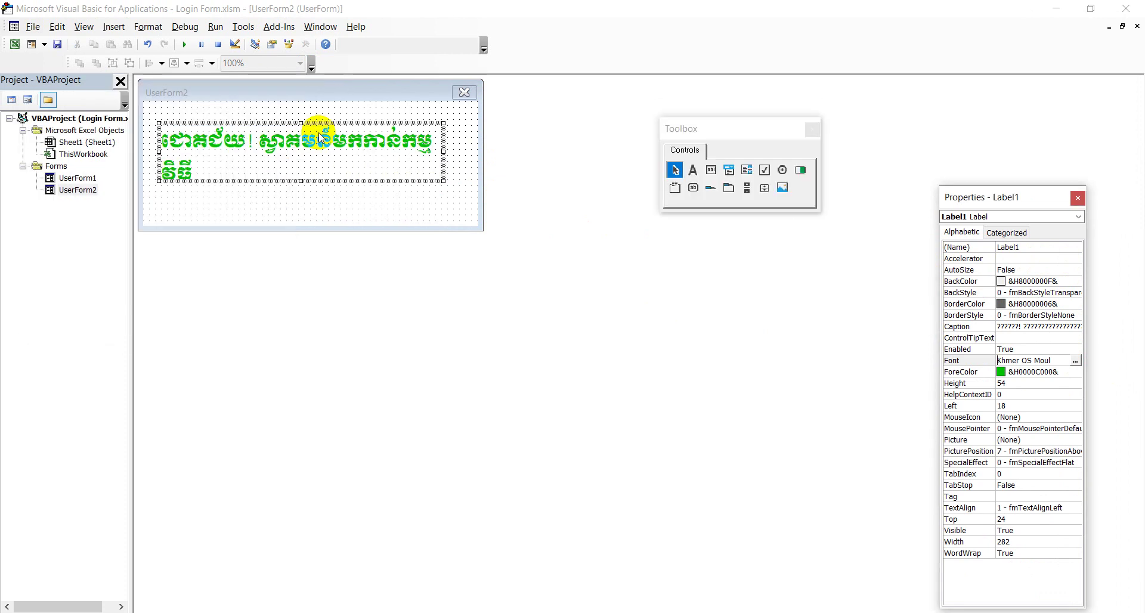
Widen the label to 324 so its text fits one line, and shorten the form to 111.6
drag(443, 151, 484, 154)
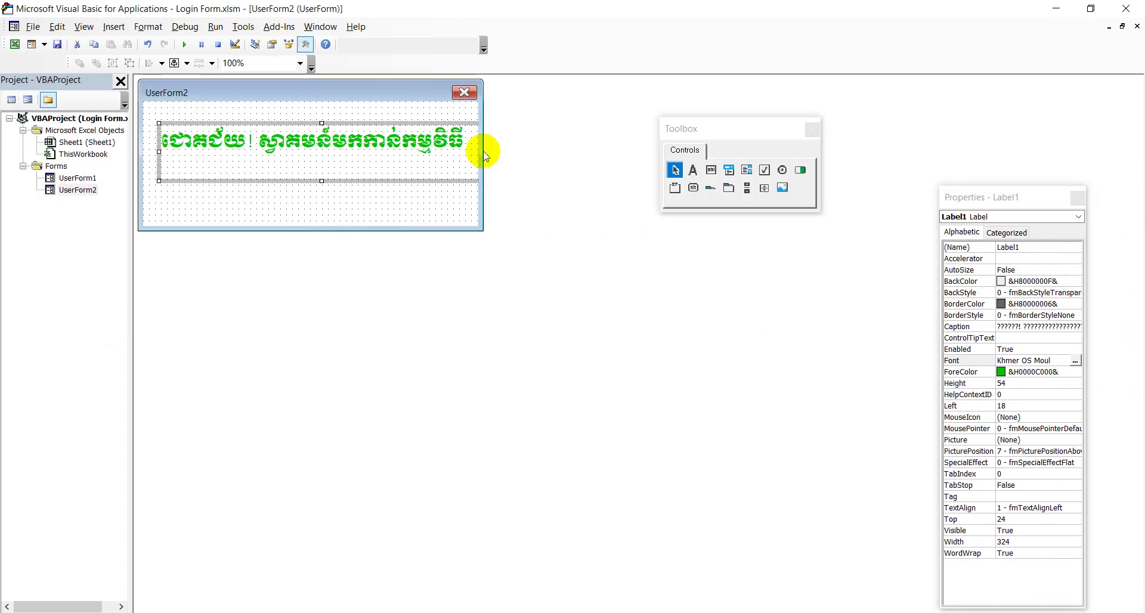
drag(391, 180, 385, 181)
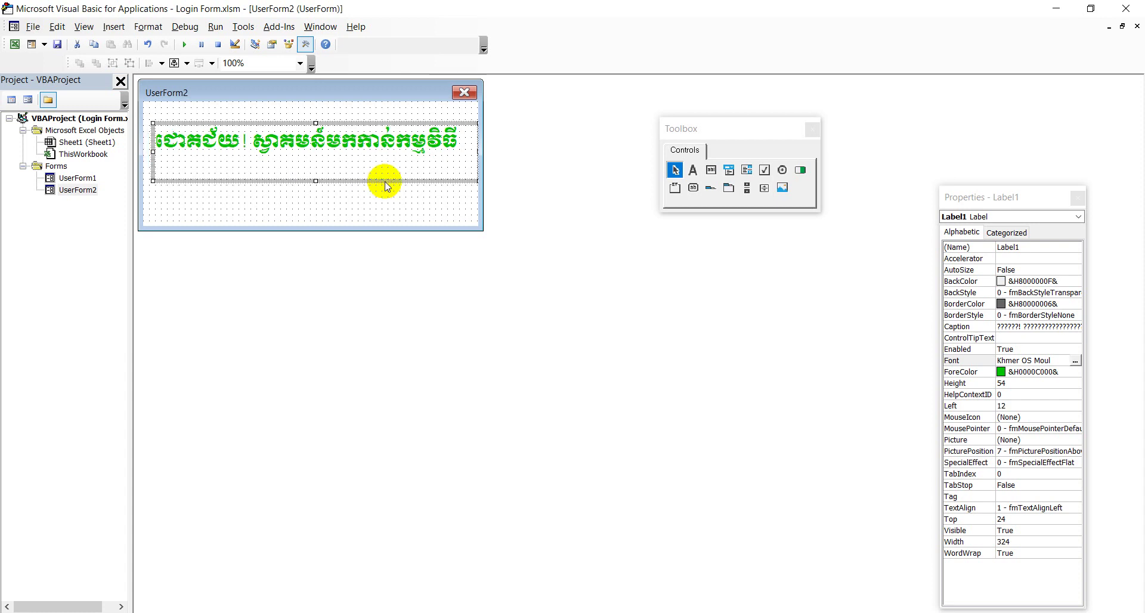
click(359, 219)
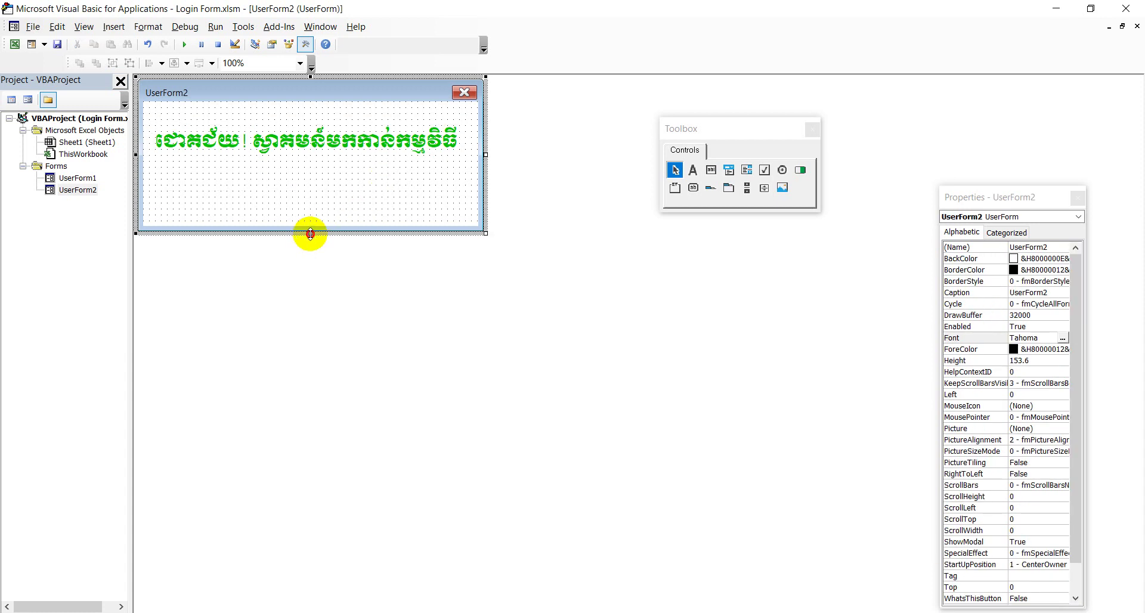
drag(310, 233, 310, 191)
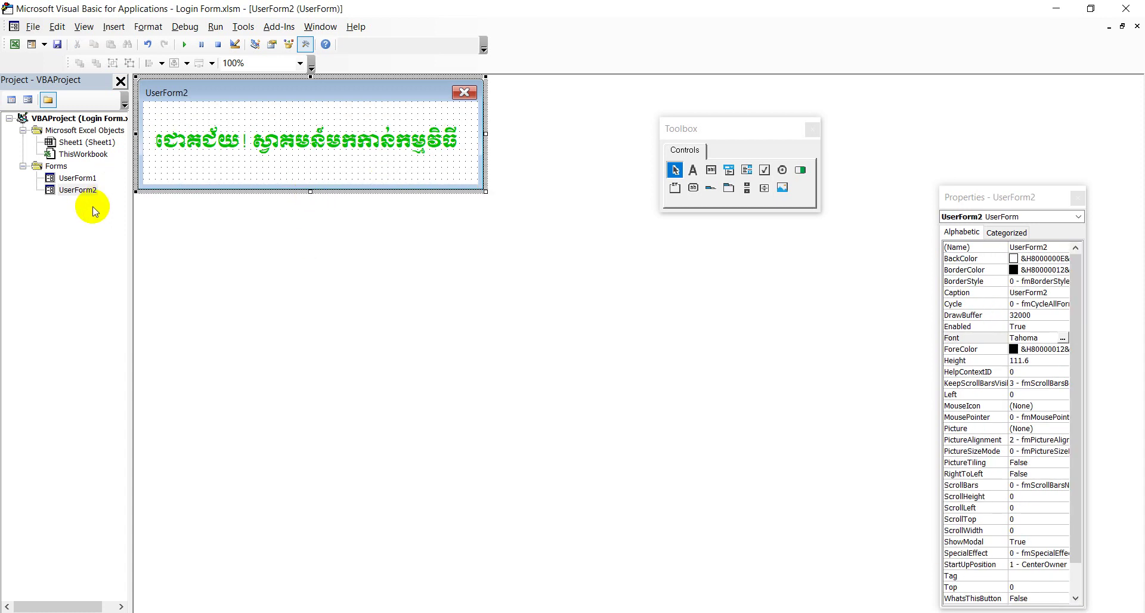
click(1052, 246)
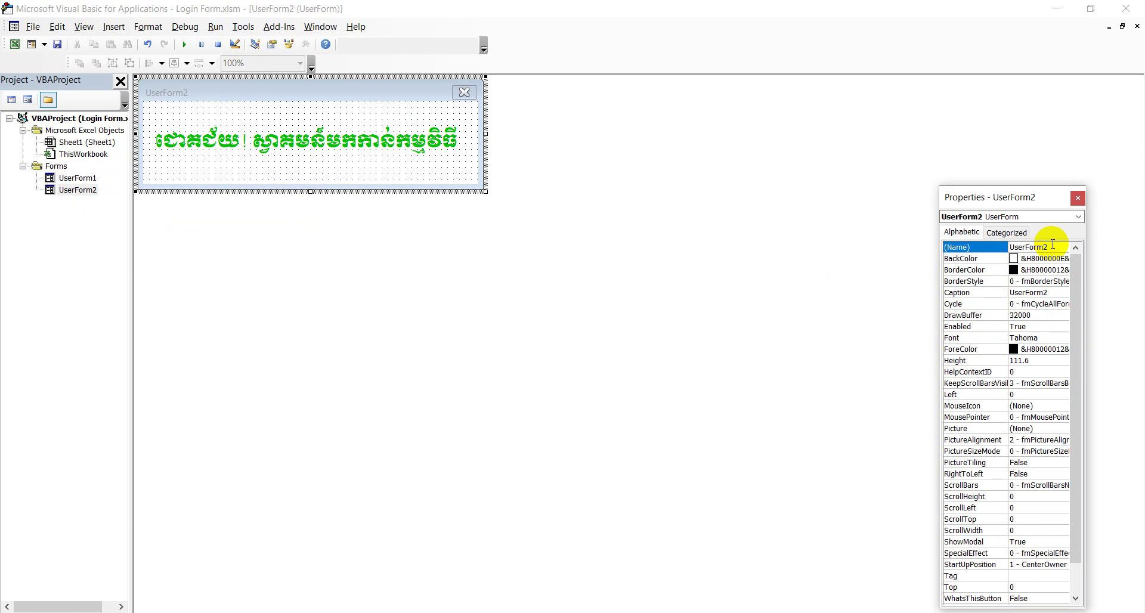
Change the form's (Name) property from UserForm2 to congrat
double_click(1053, 245)
text(congrat)
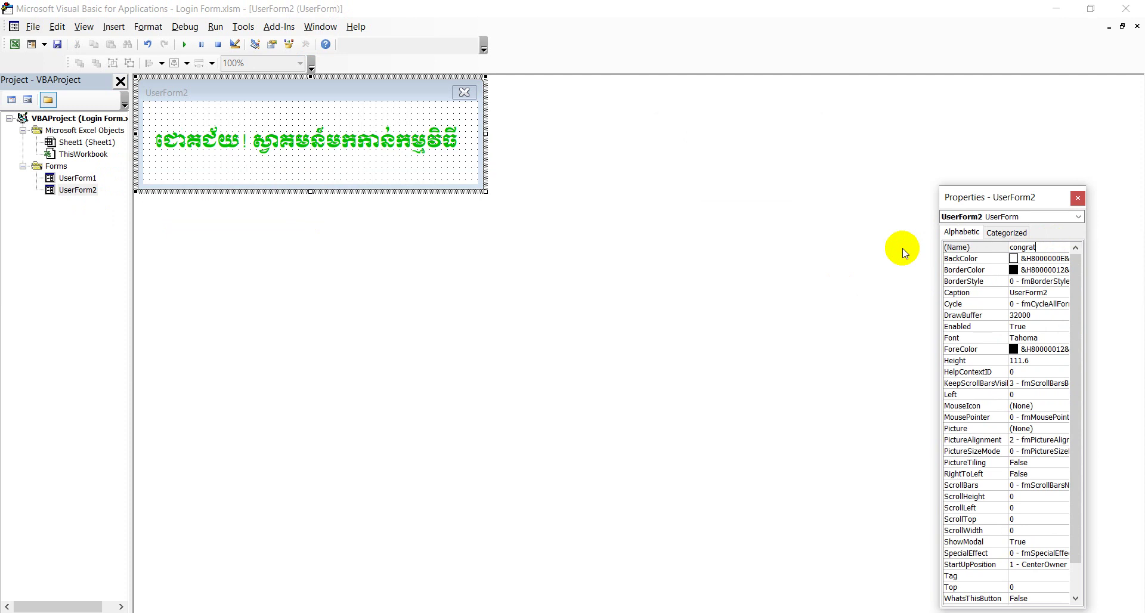
click(847, 280)
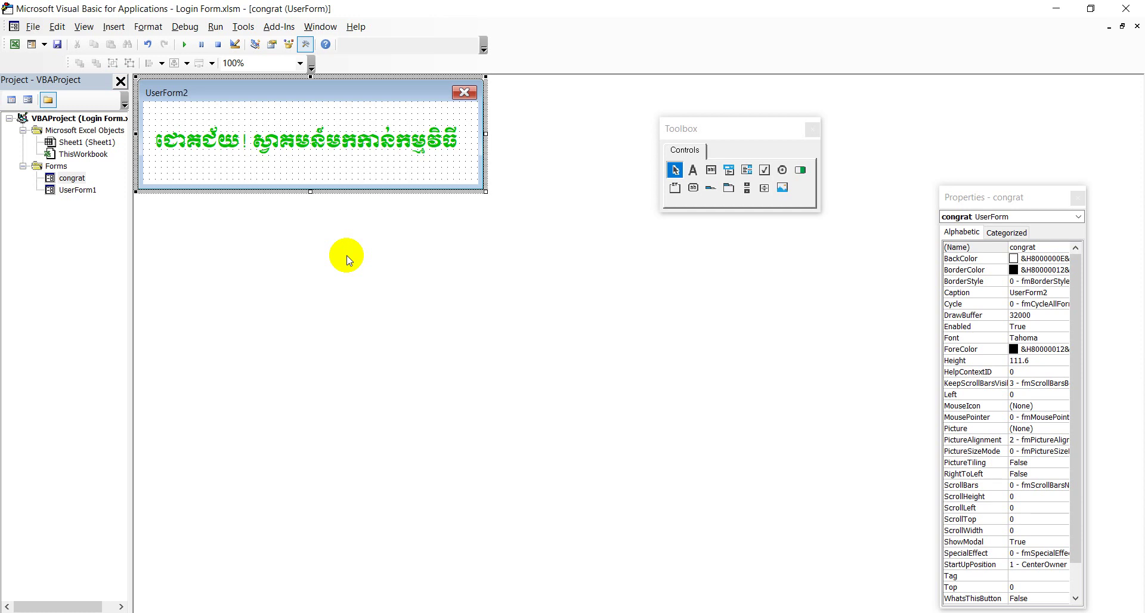
click(113, 27)
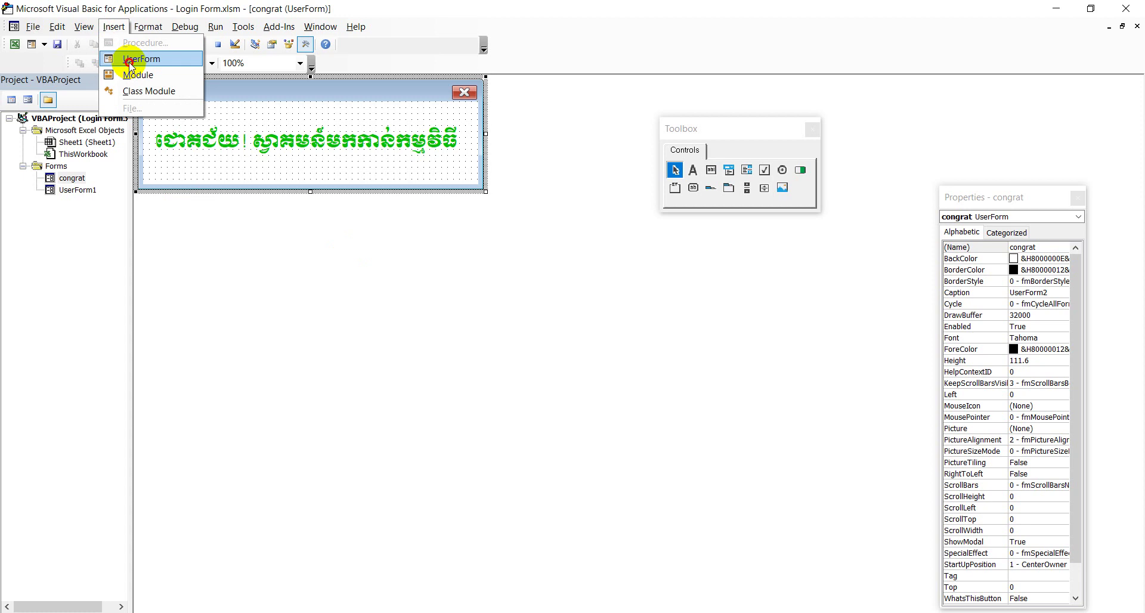
Insert a new UserForm and paste a copy of congrat's welcome label onto it
click(130, 60)
click(77, 188)
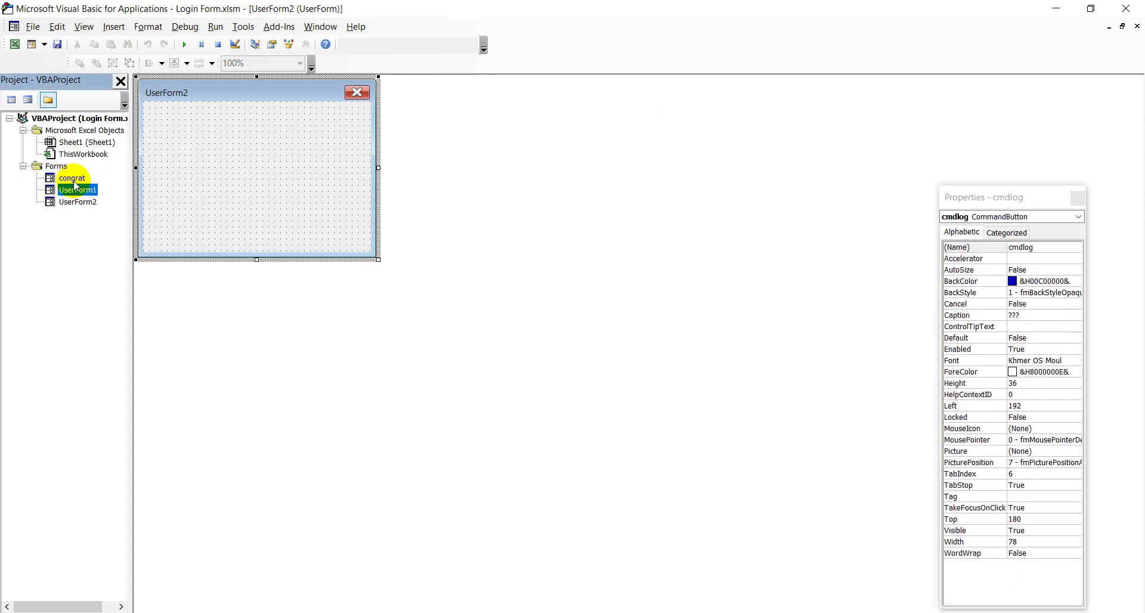
double_click(73, 179)
click(275, 142)
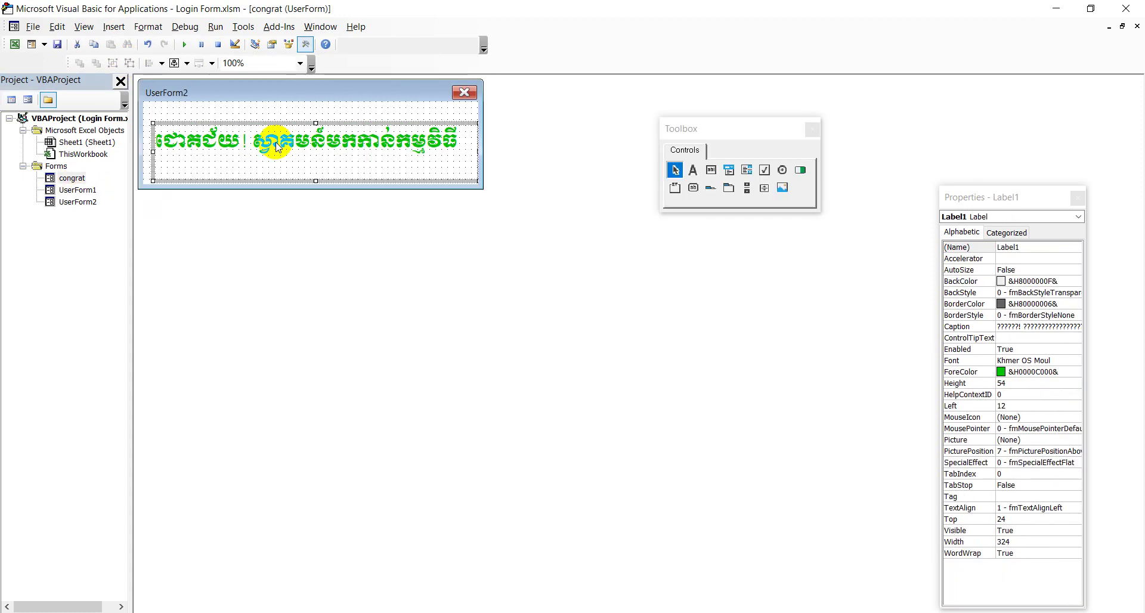
double_click(83, 203)
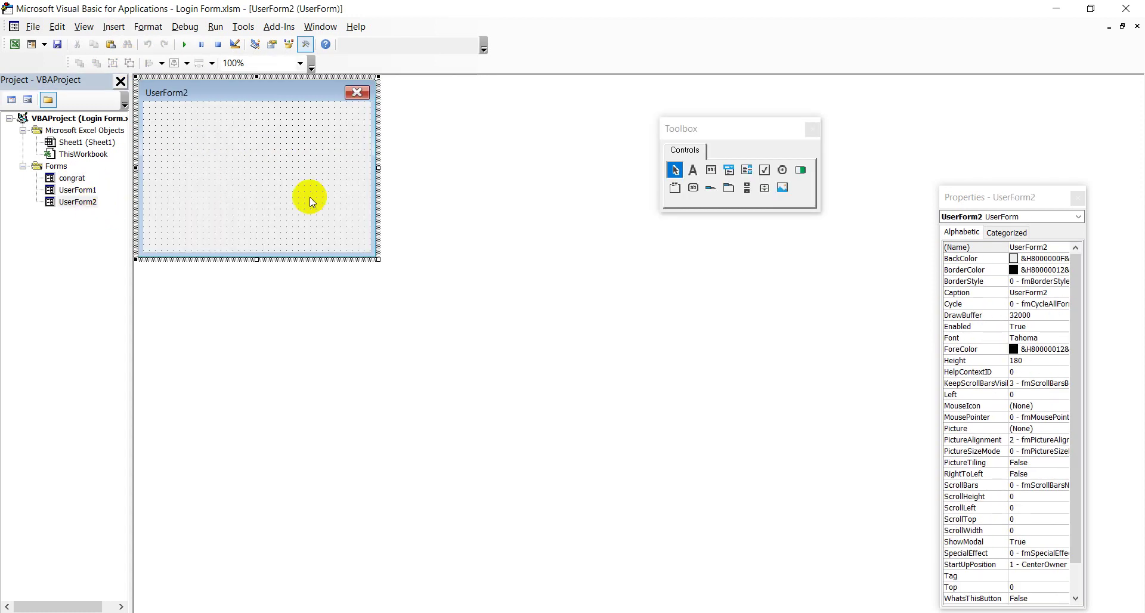
drag(378, 260, 579, 242)
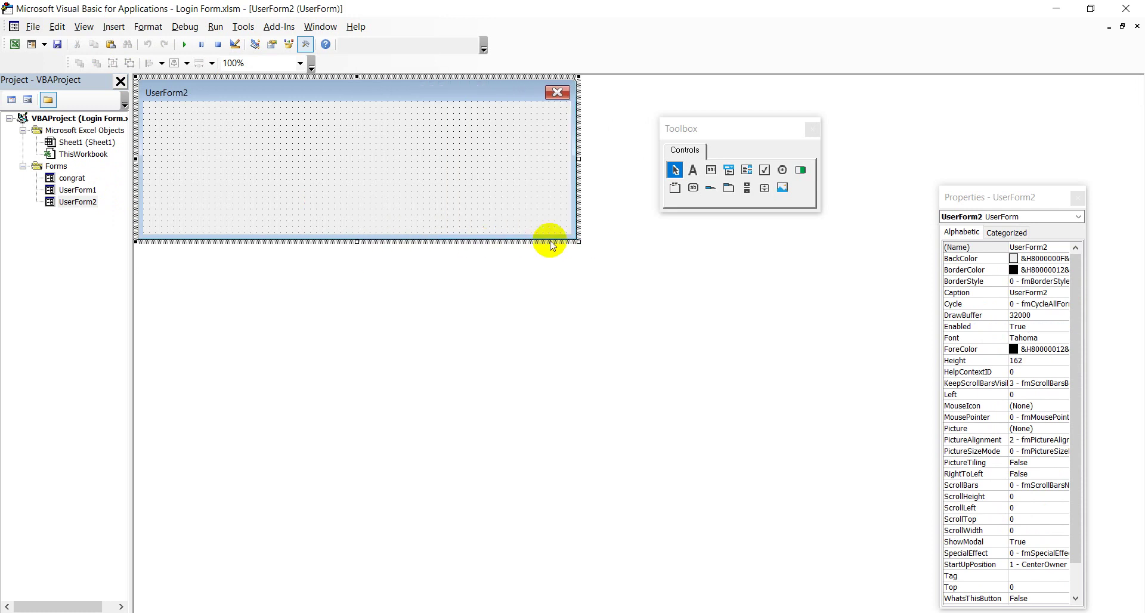
key(ctrl+v)
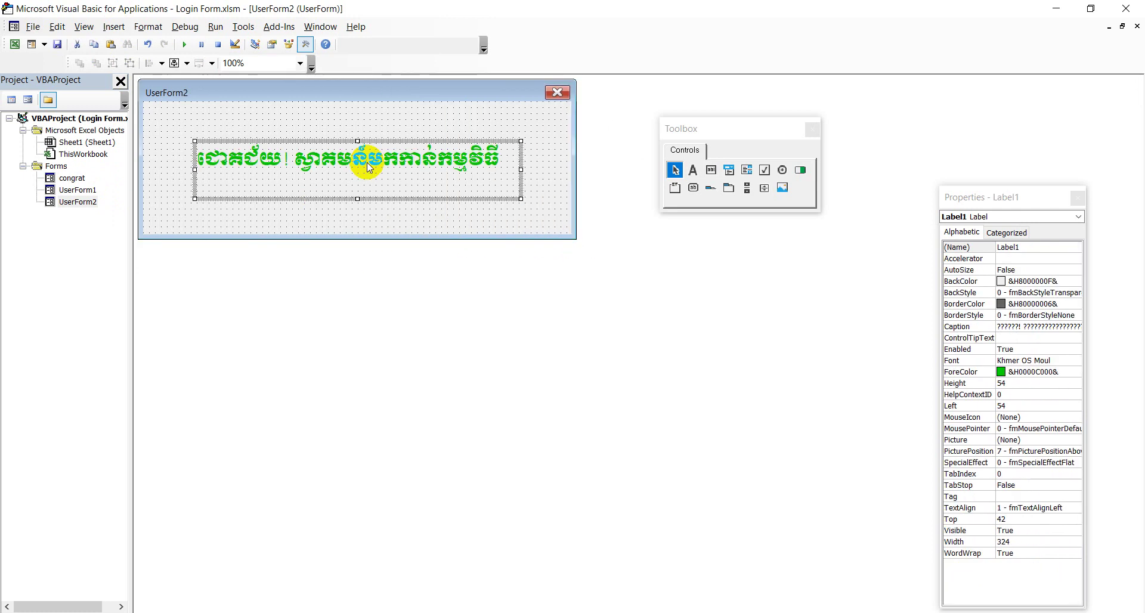
Replace the label's caption with the Khmer wrong-password message and make its text red
click(367, 162)
key(ctrl+a)
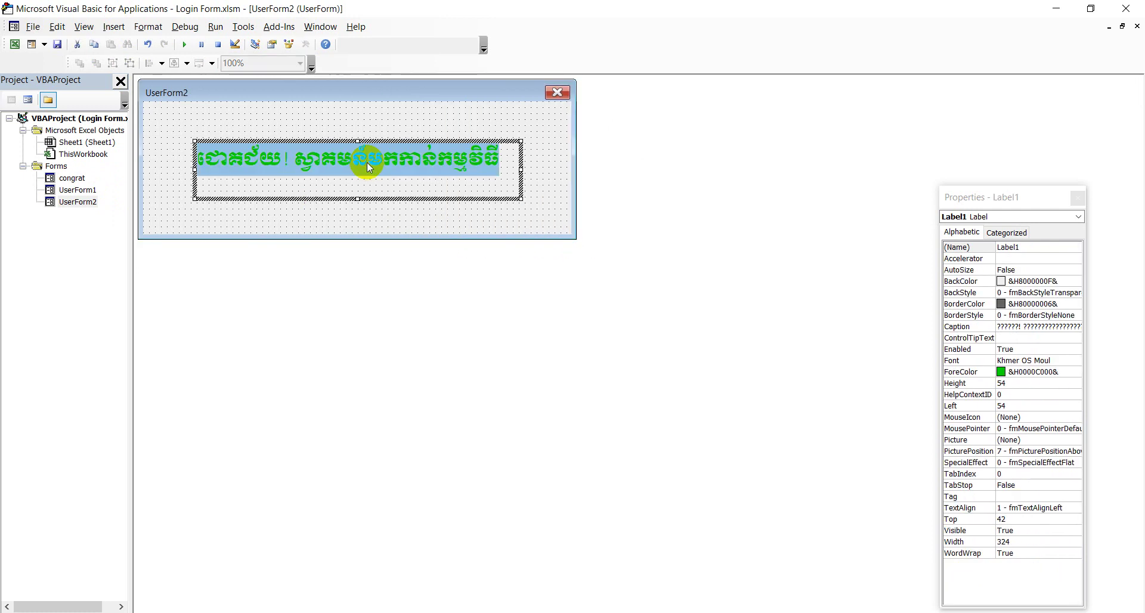
text(ពាក្យសម្ងាត់)
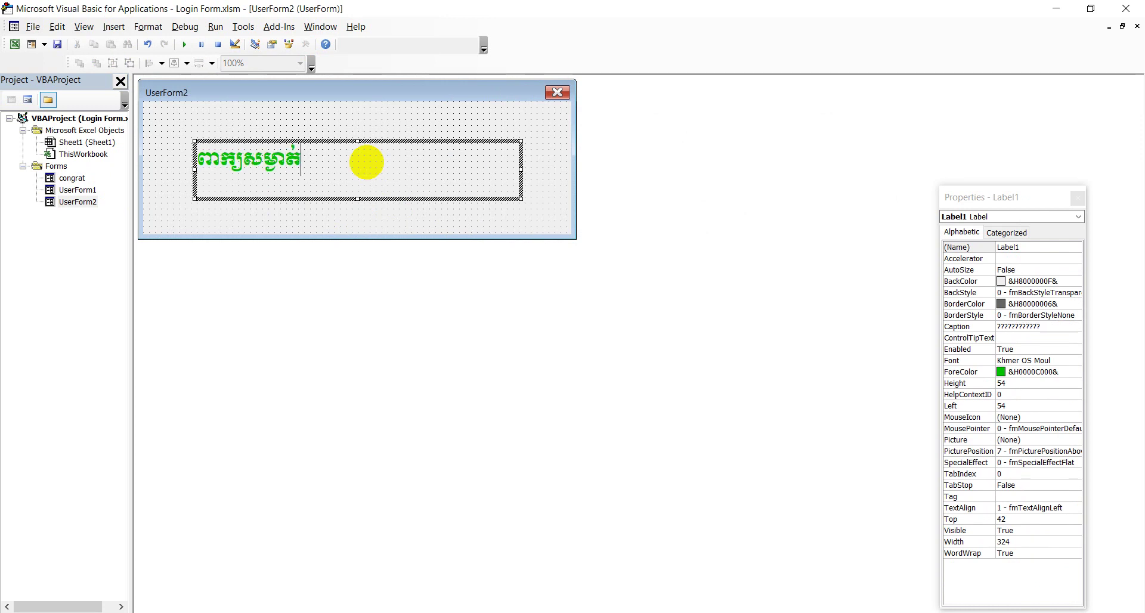
text(រឹ)
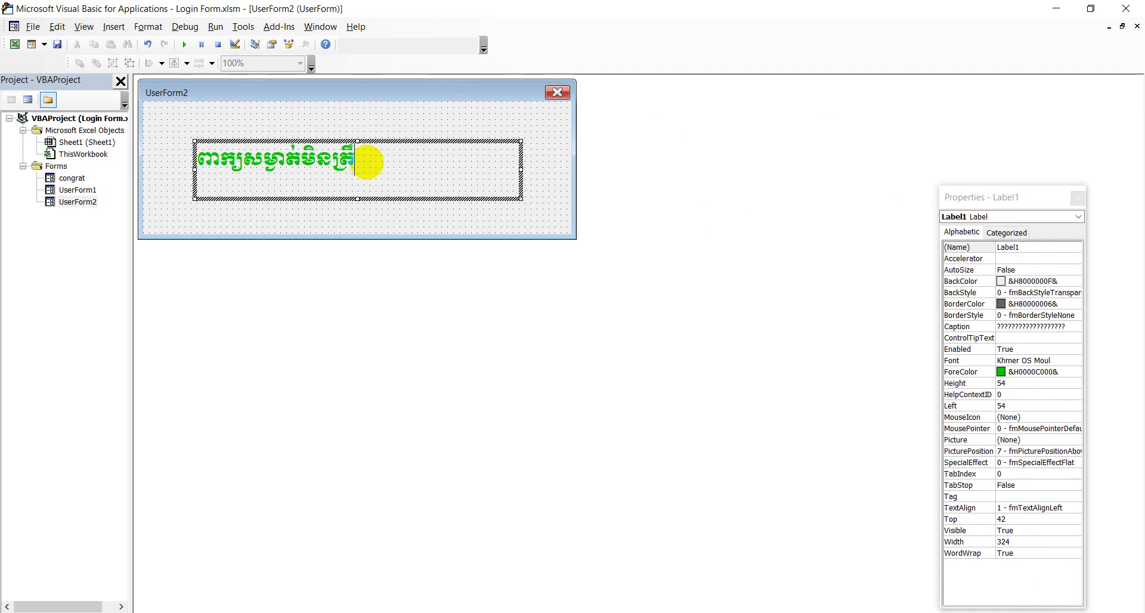
text(មត្រូវ!)
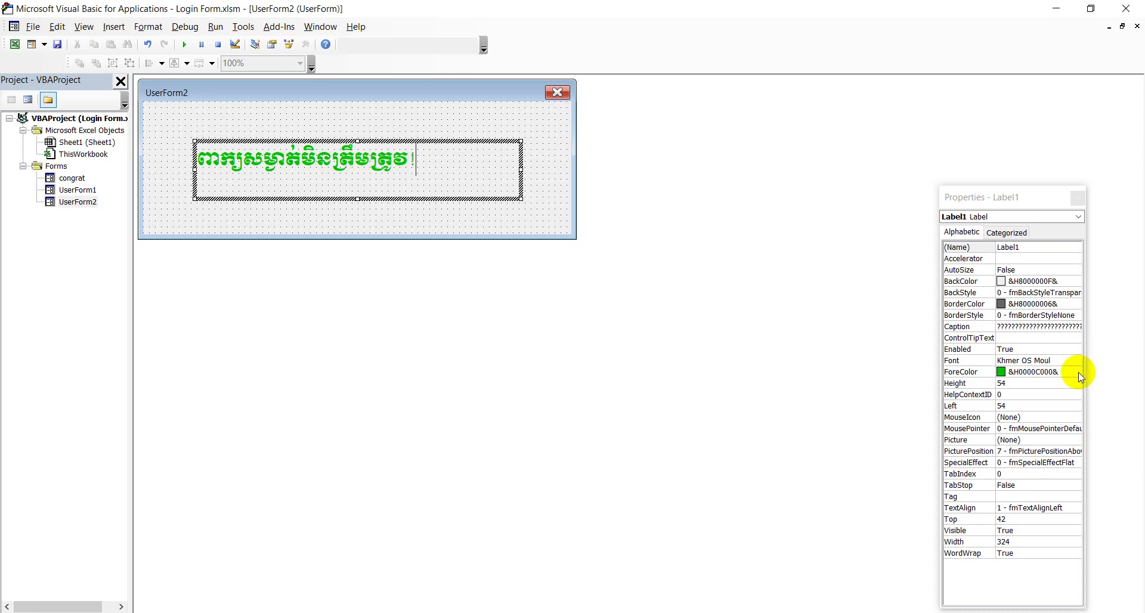
click(1077, 371)
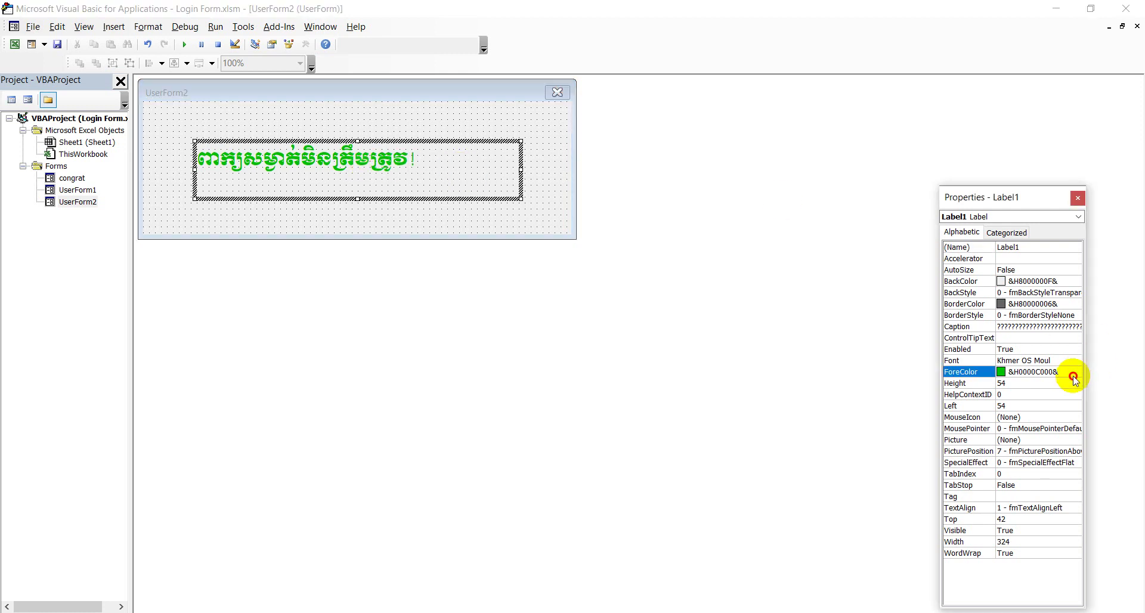
click(1076, 373)
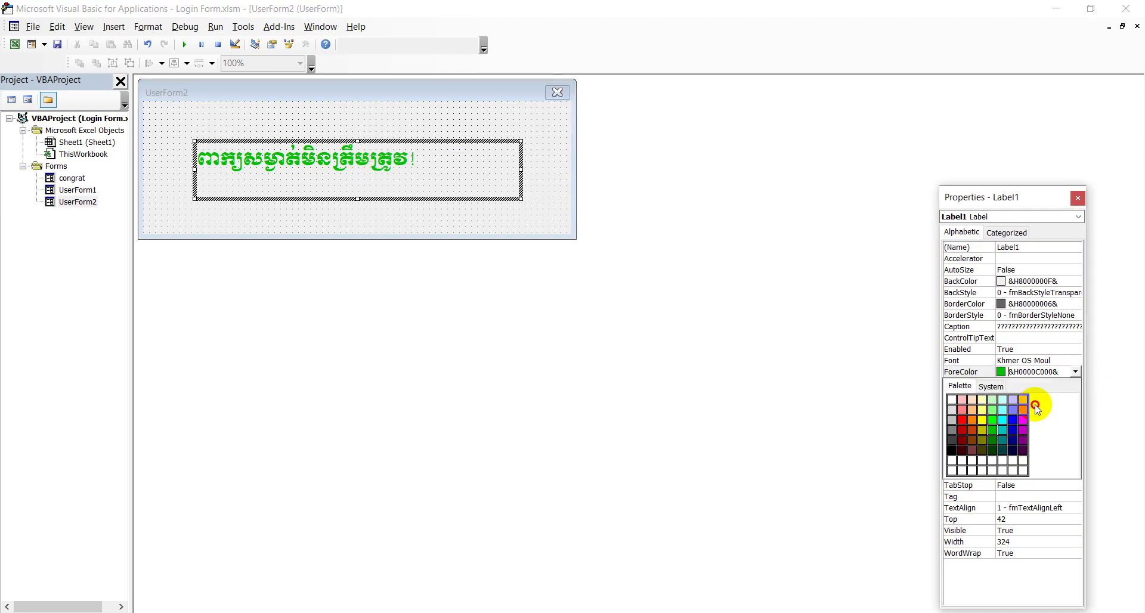
click(963, 420)
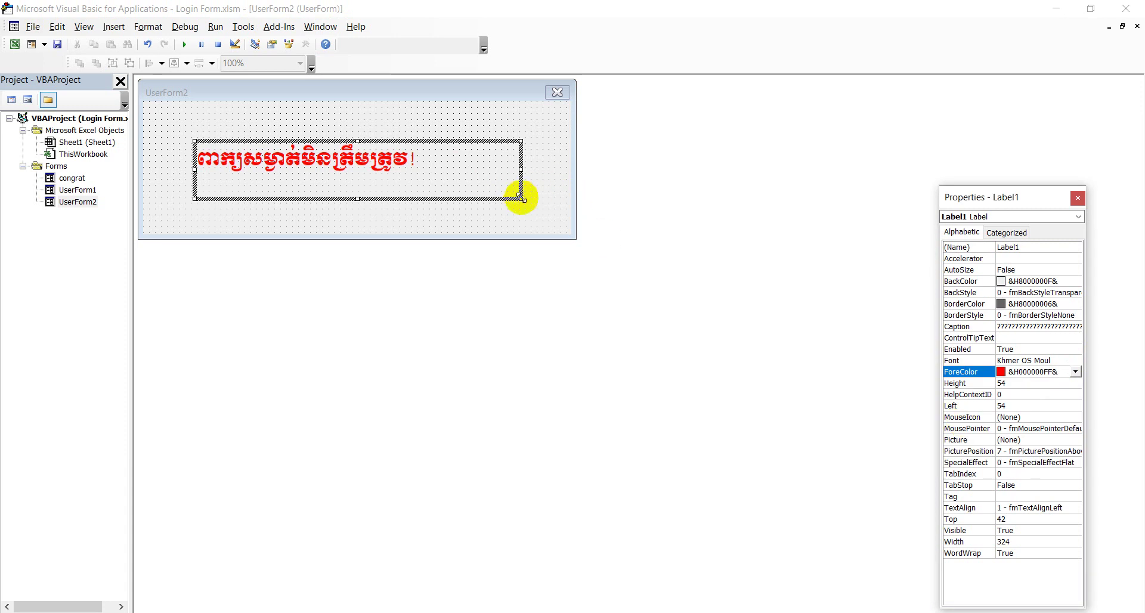
Shrink the form to fit the message and rename it wpass
click(552, 220)
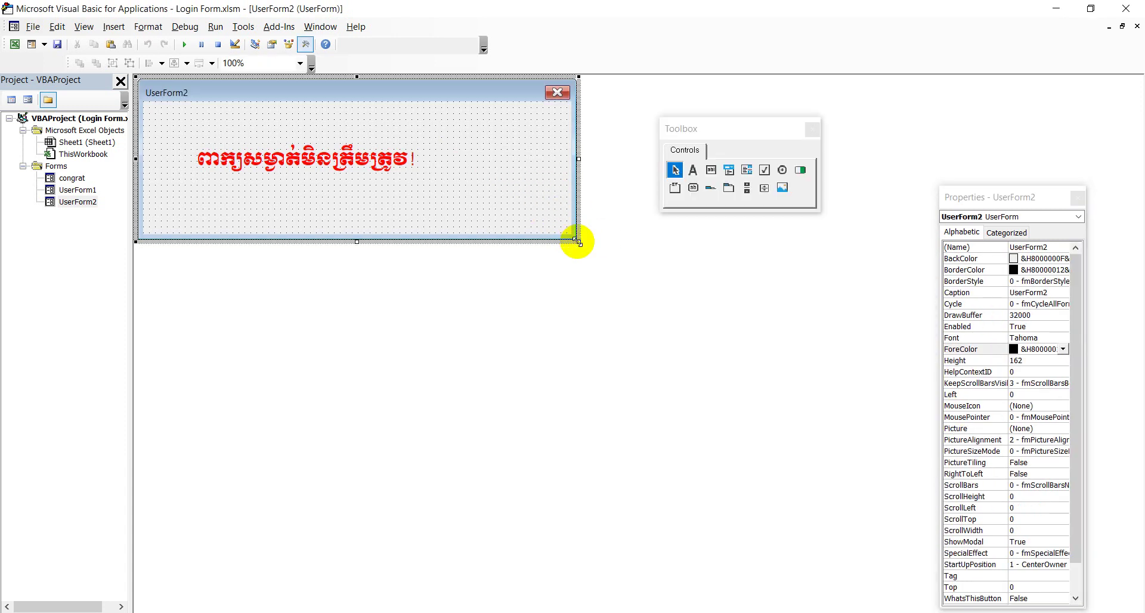
drag(576, 241, 465, 221)
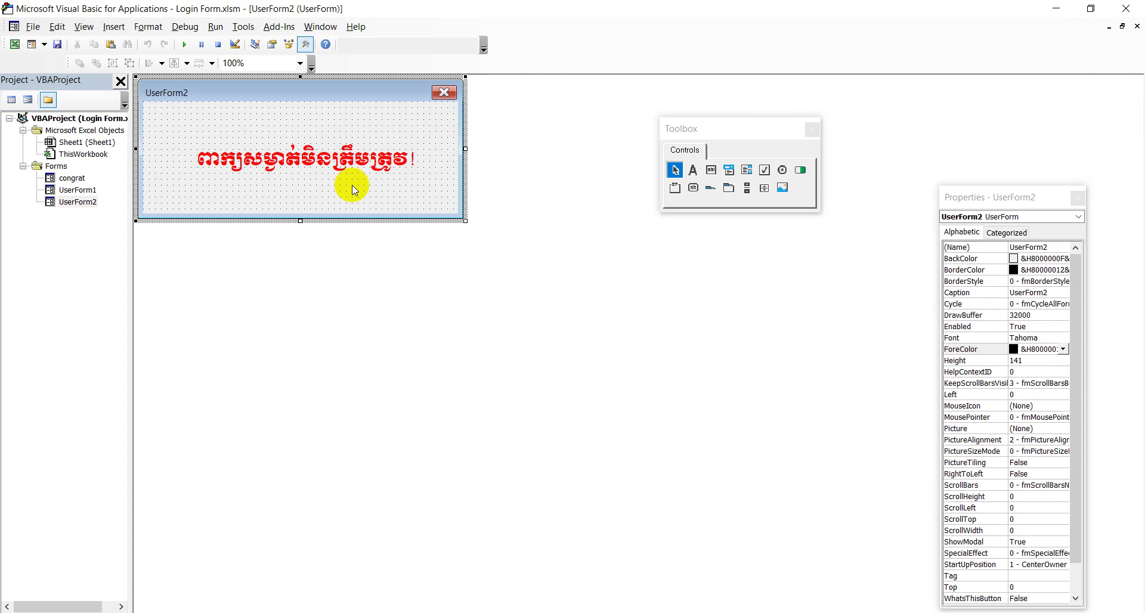
double_click(1050, 247)
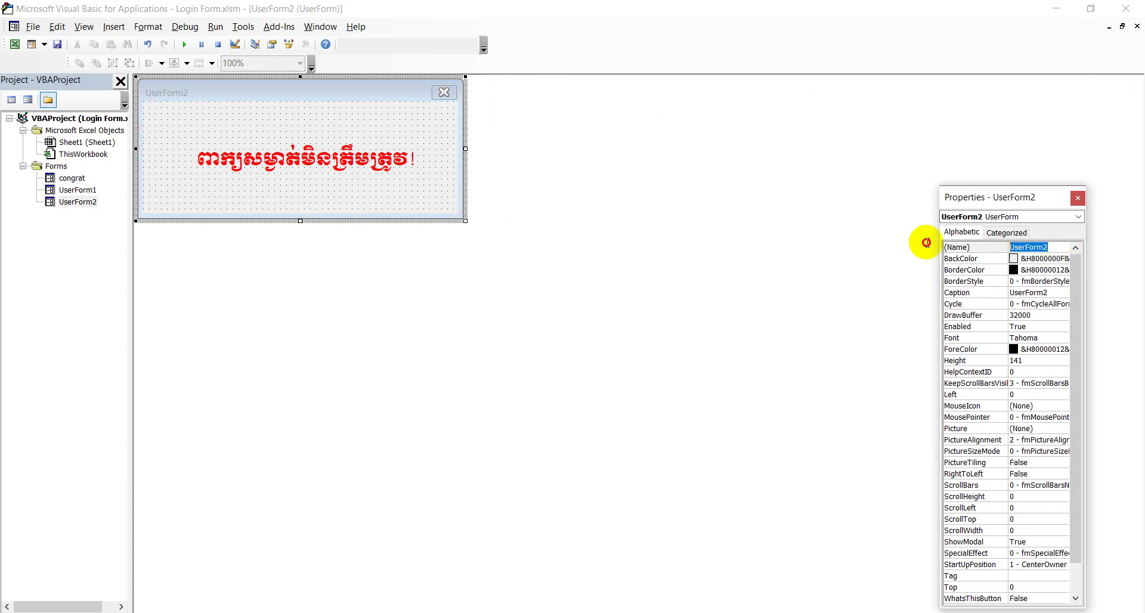
text(wpass)
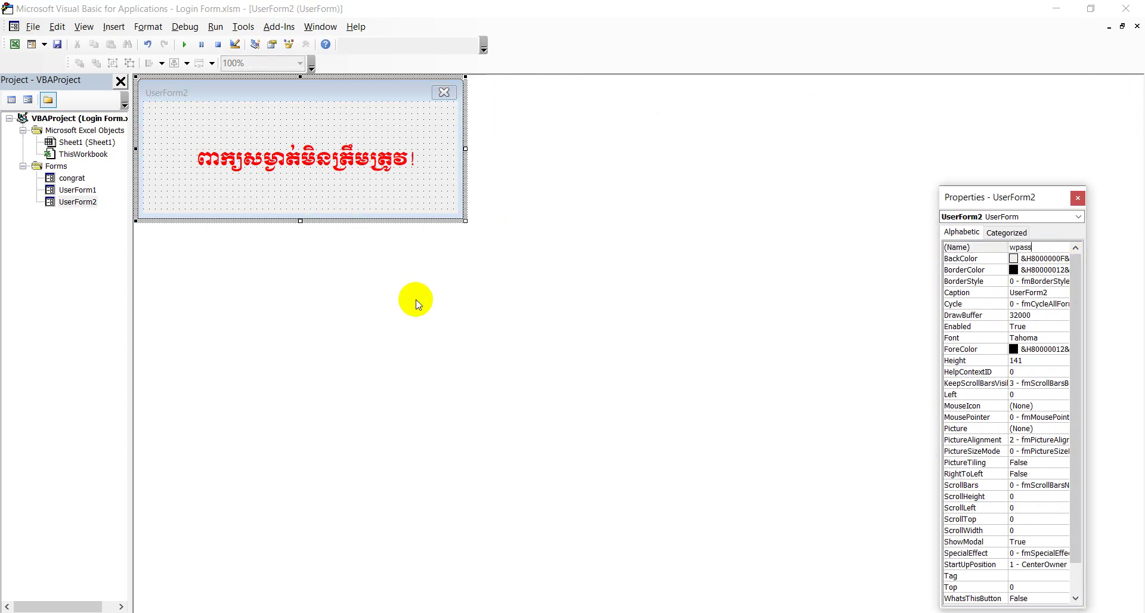
click(415, 300)
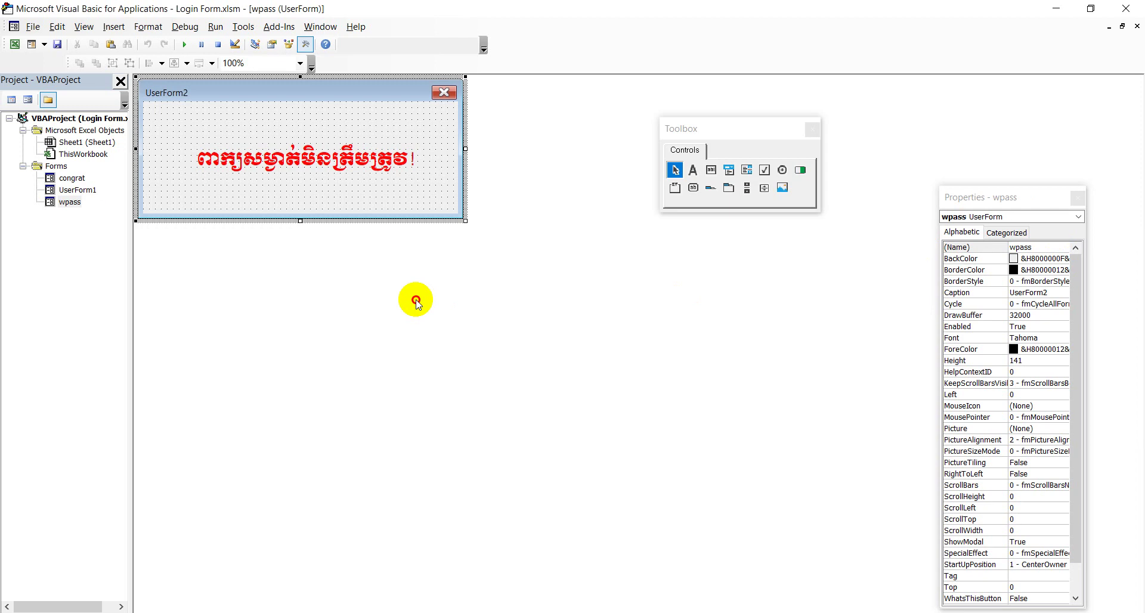
Insert another UserForm, paste the copied label, widen the form and fit the label on it
click(113, 26)
click(124, 59)
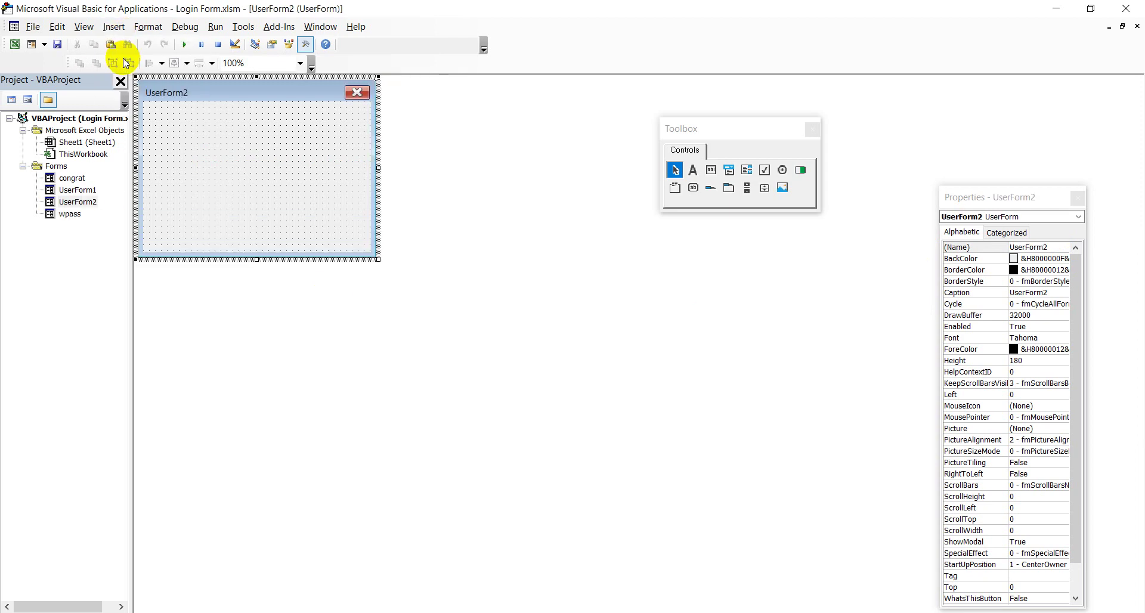
click(283, 200)
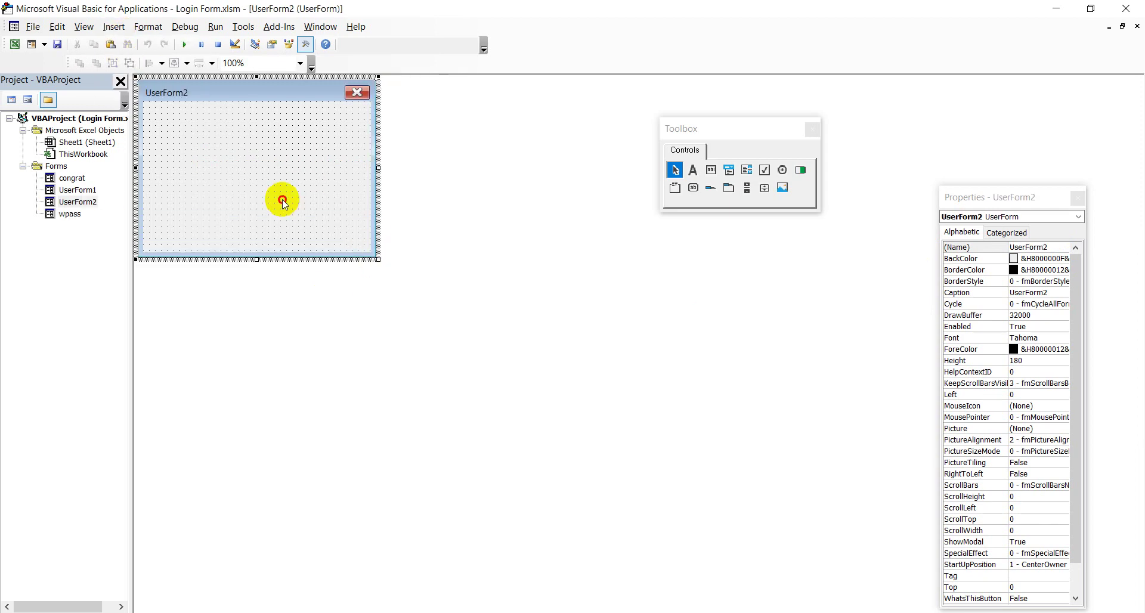
key(ctrl+v)
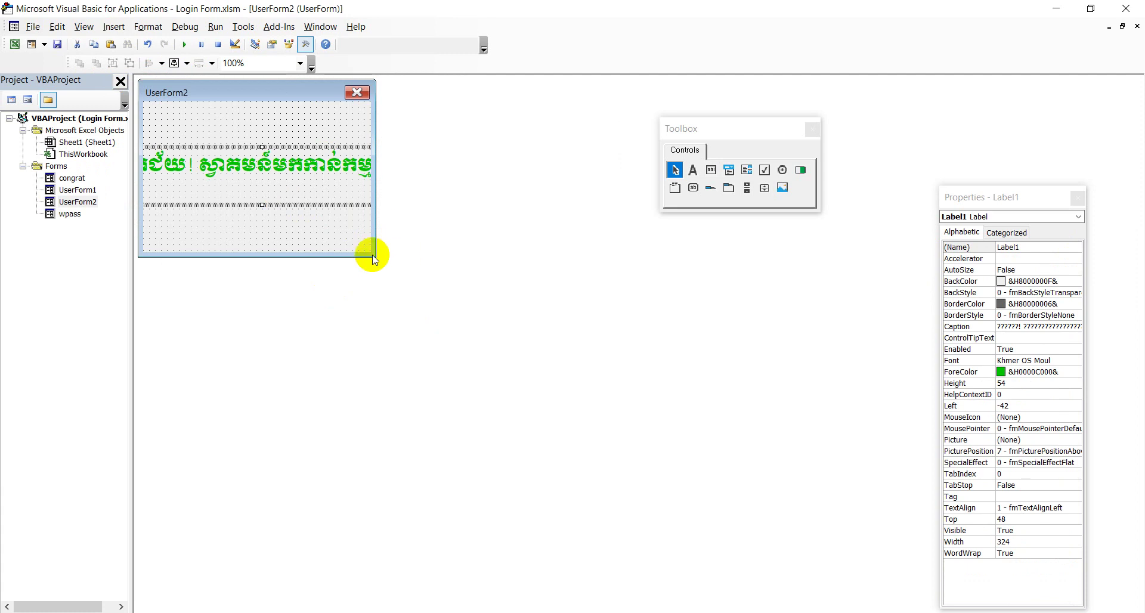
click(336, 231)
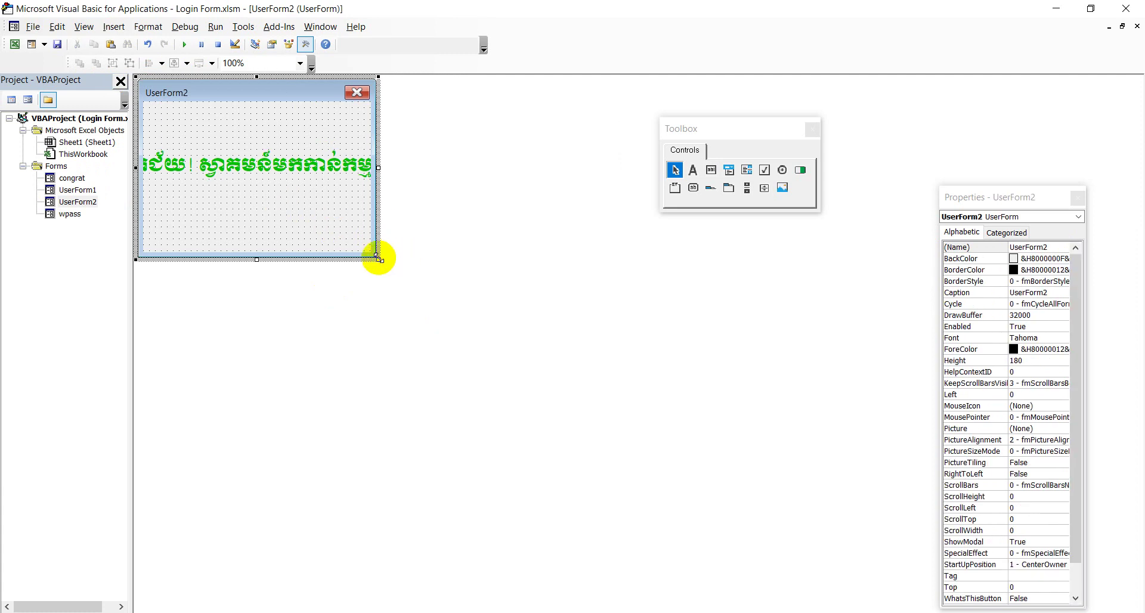
drag(376, 256, 511, 253)
drag(328, 164, 392, 162)
Make the label text red and replace its caption with the Khmer wrong-username message
click(391, 162)
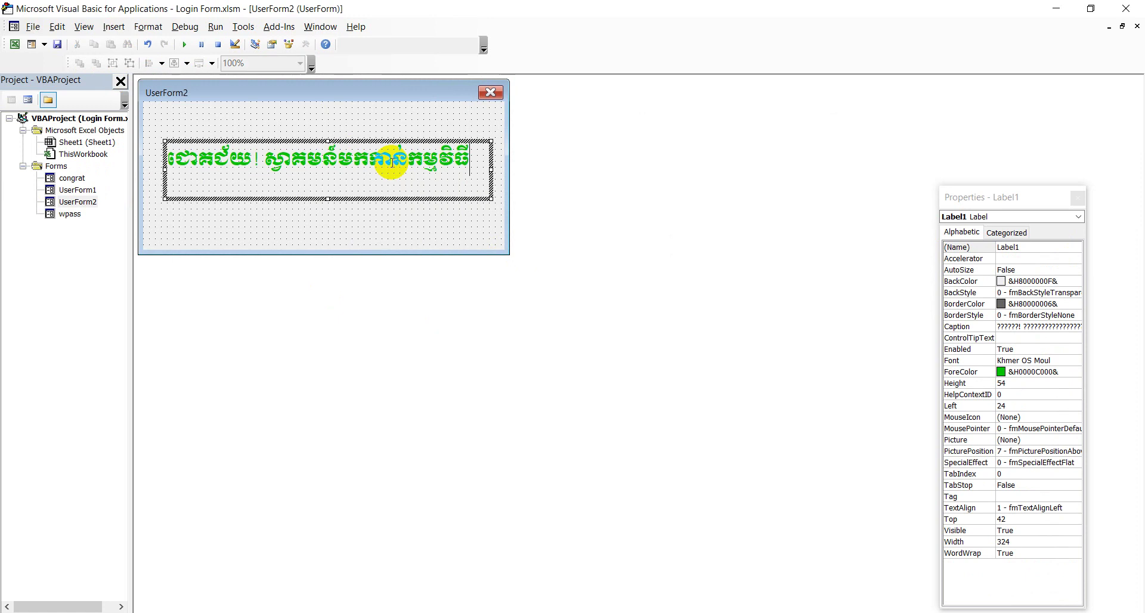
key(ctrl+a)
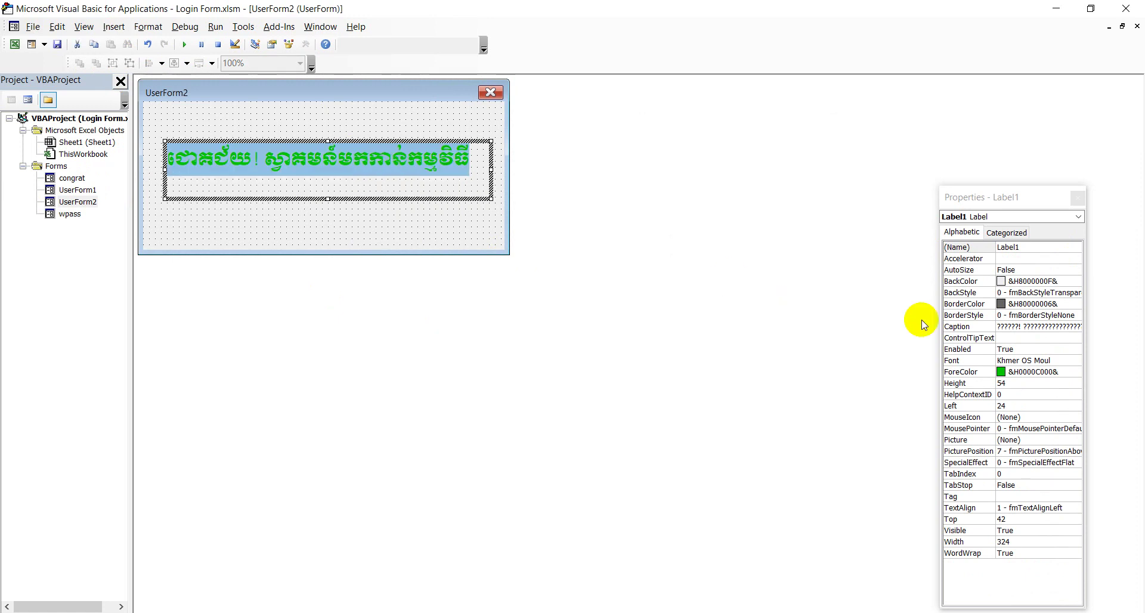
click(1063, 370)
click(1075, 372)
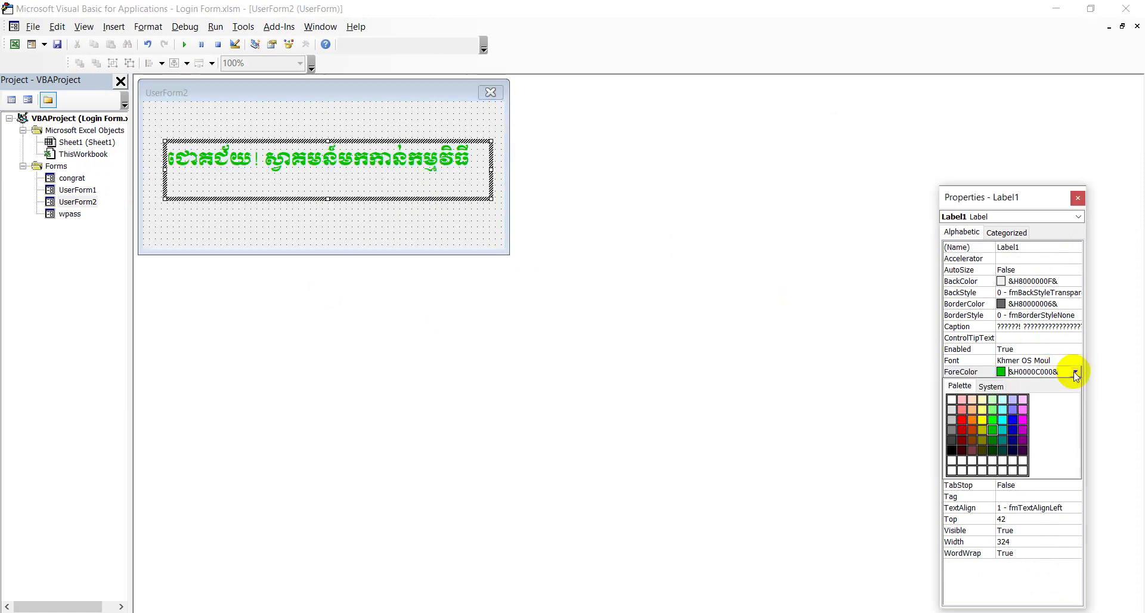
click(962, 430)
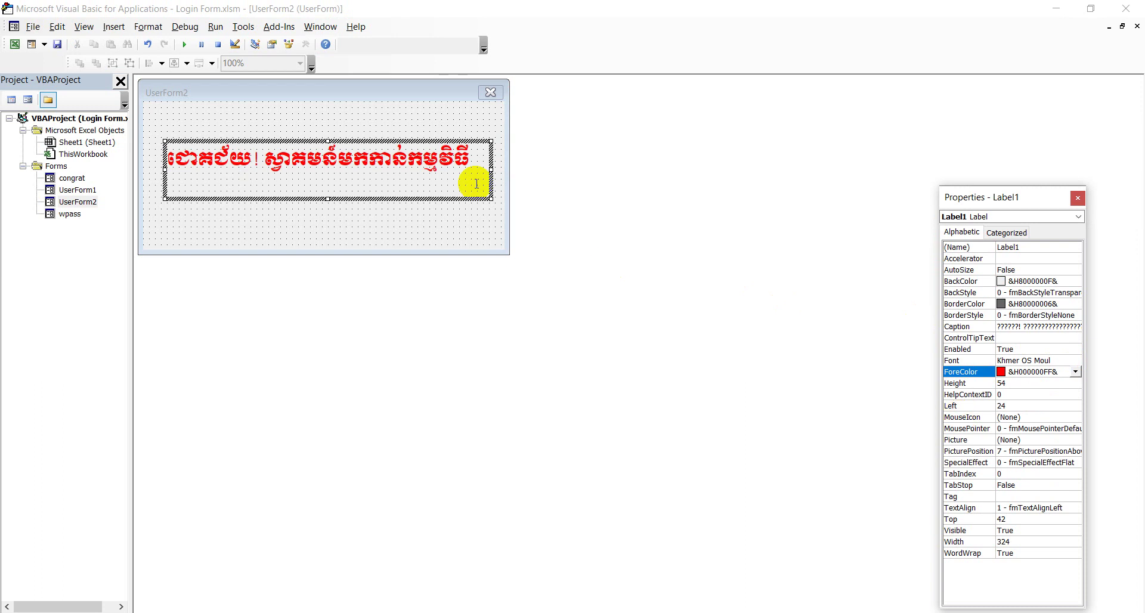
click(473, 157)
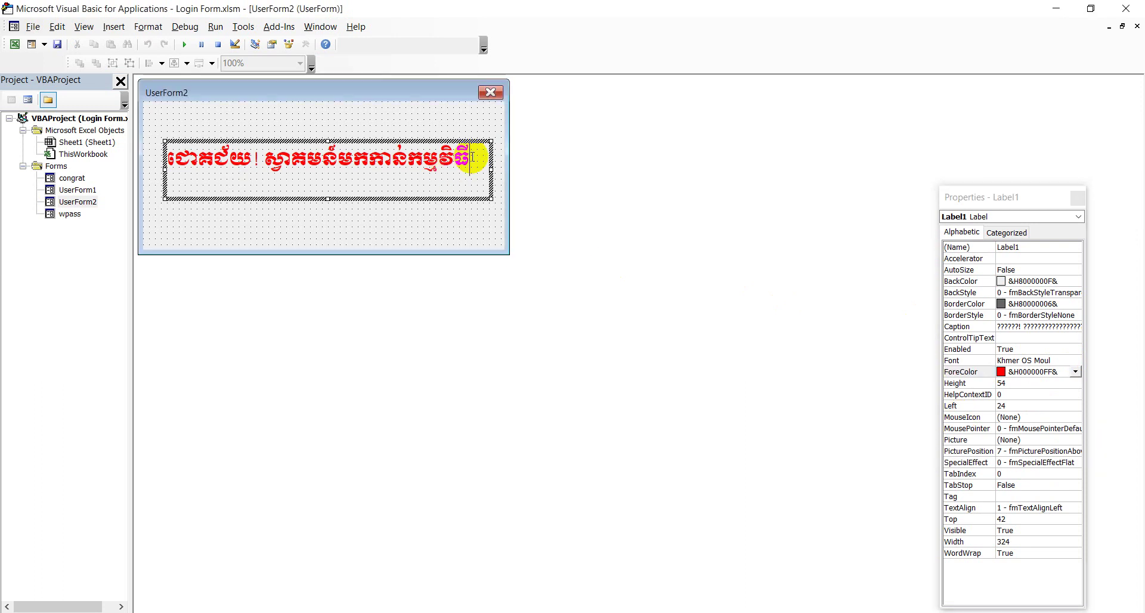
double_click(472, 157)
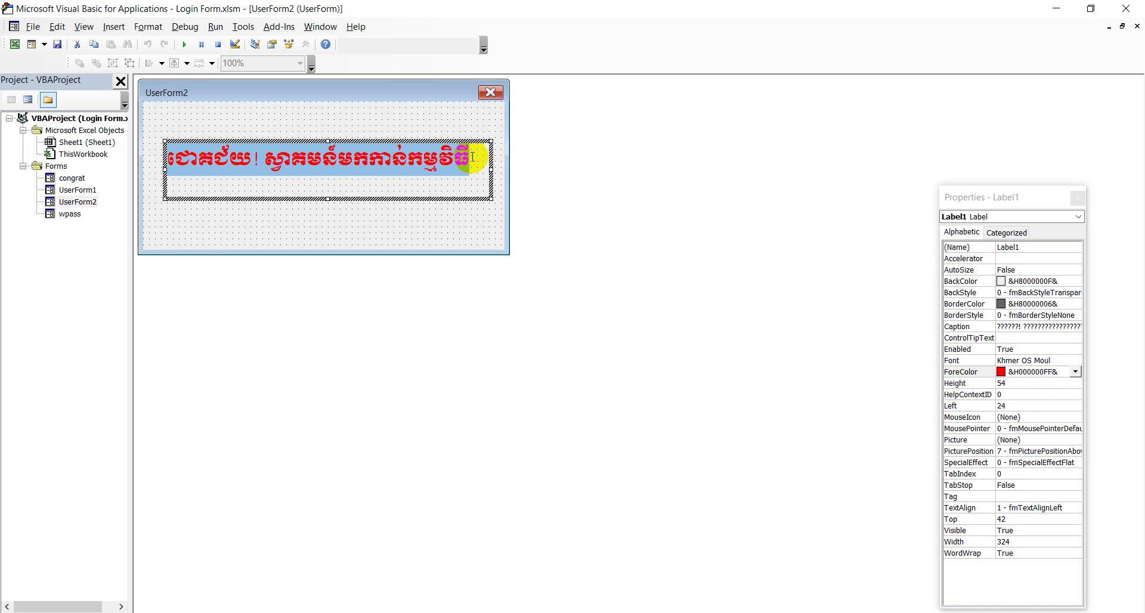
text(Q)
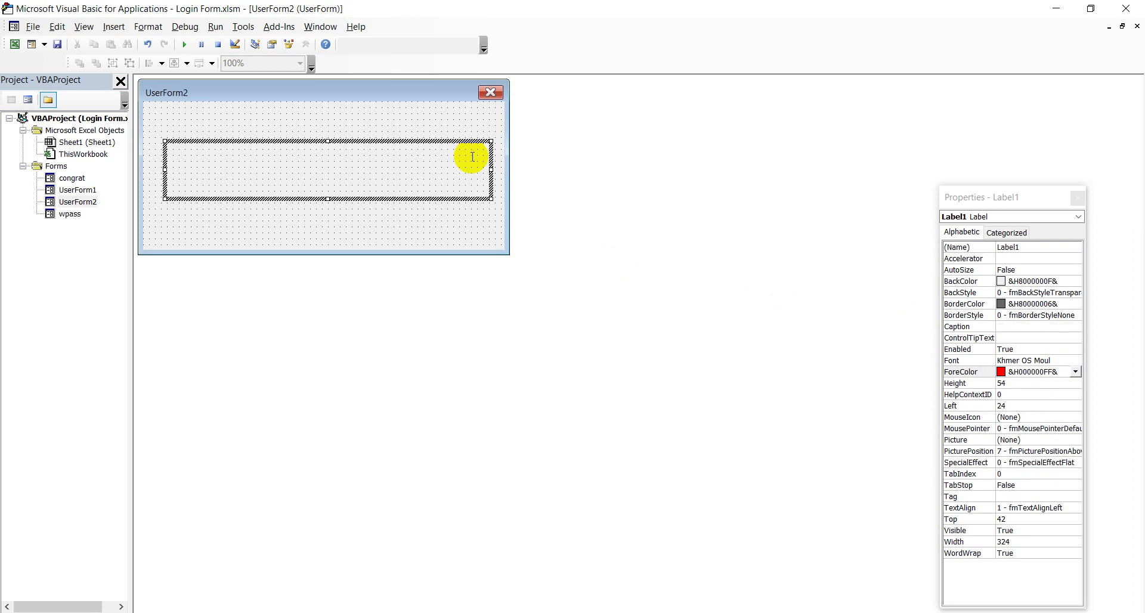
text(ន)
text(ោះ)
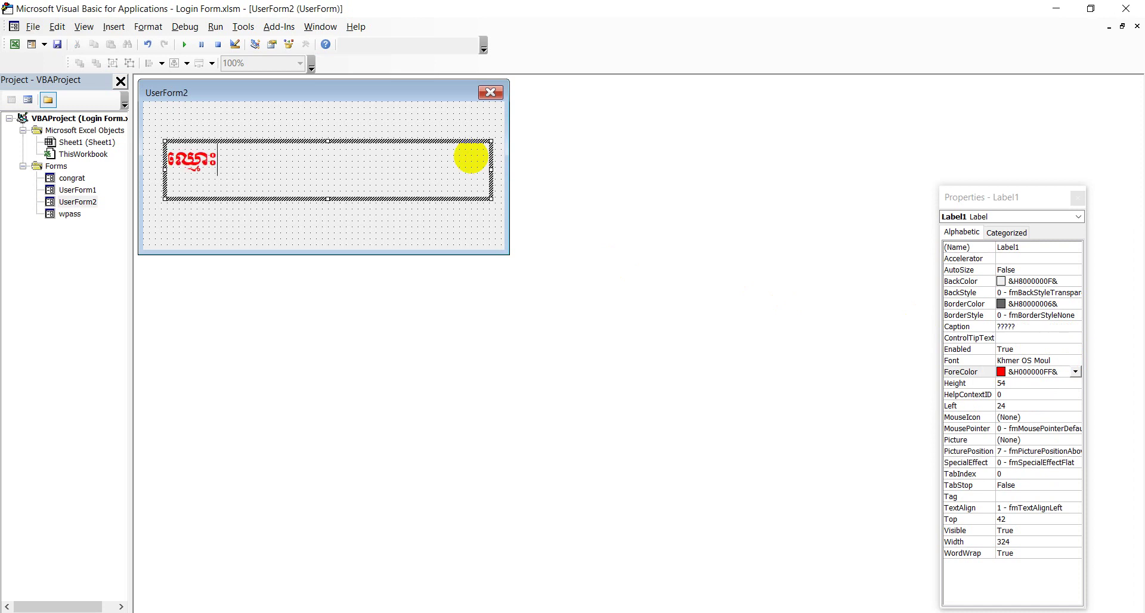
text(ប្រើមិនត្រ)
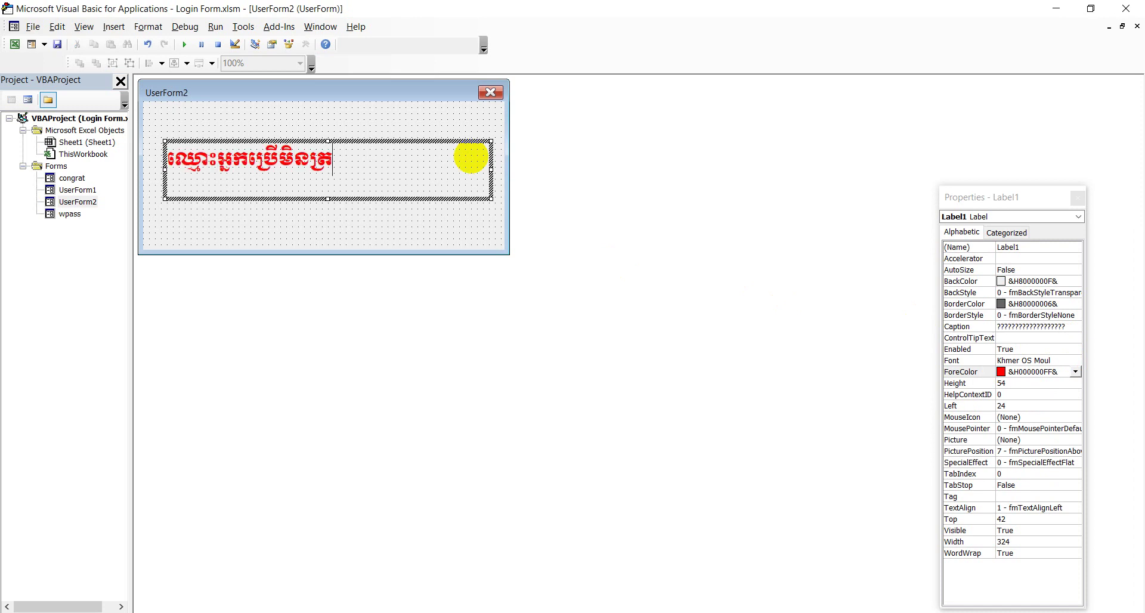
text(ឹមត្រូវ!)
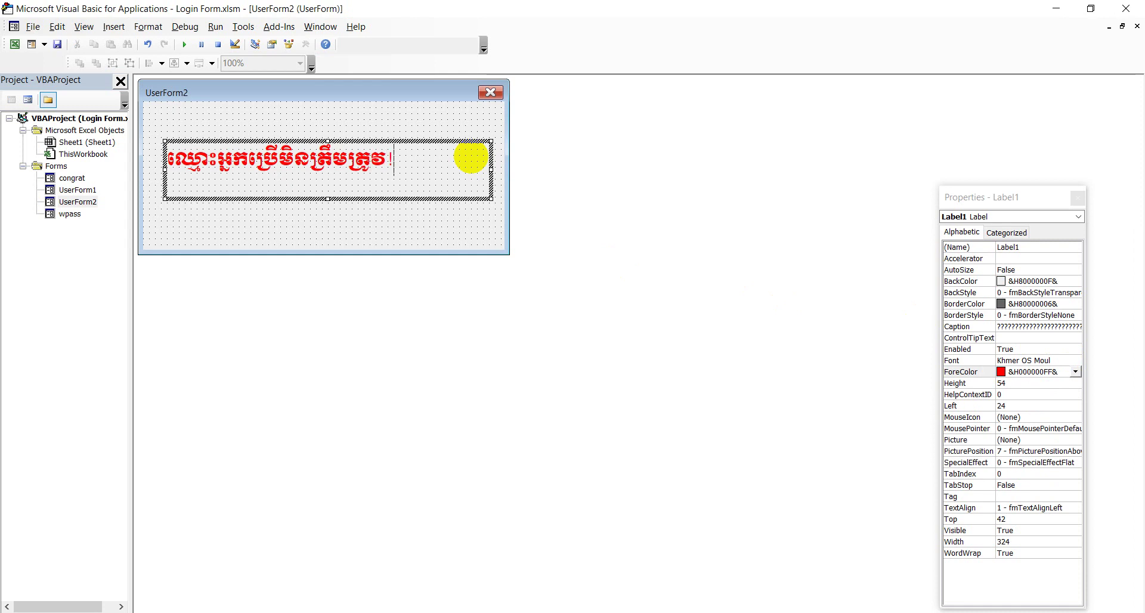
Shrink the form's height to fit the message and rename it wuser
click(474, 235)
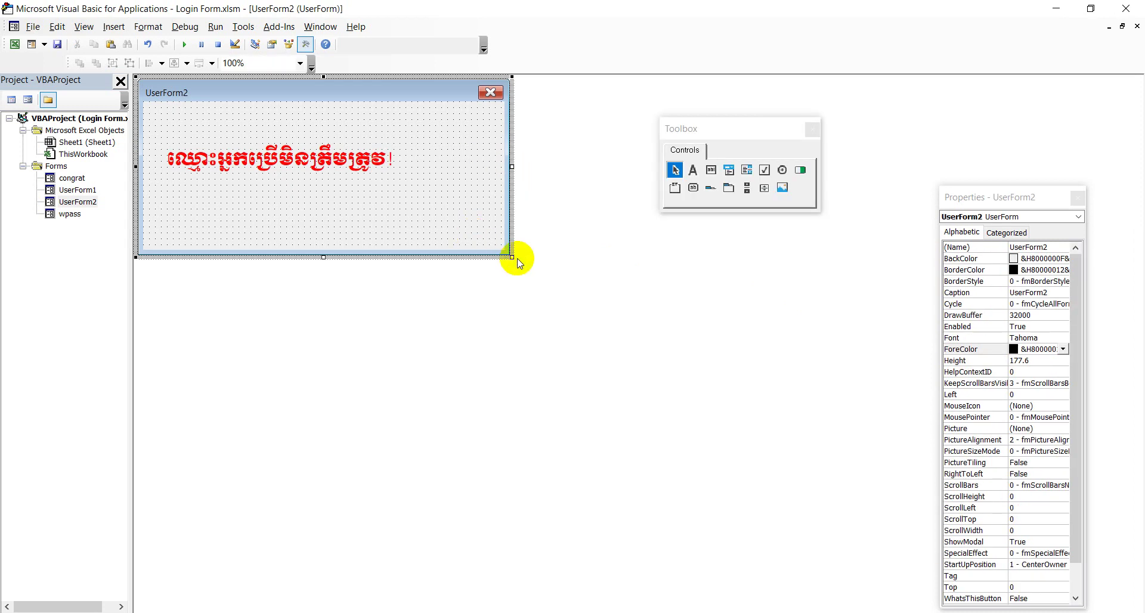
drag(512, 256, 447, 225)
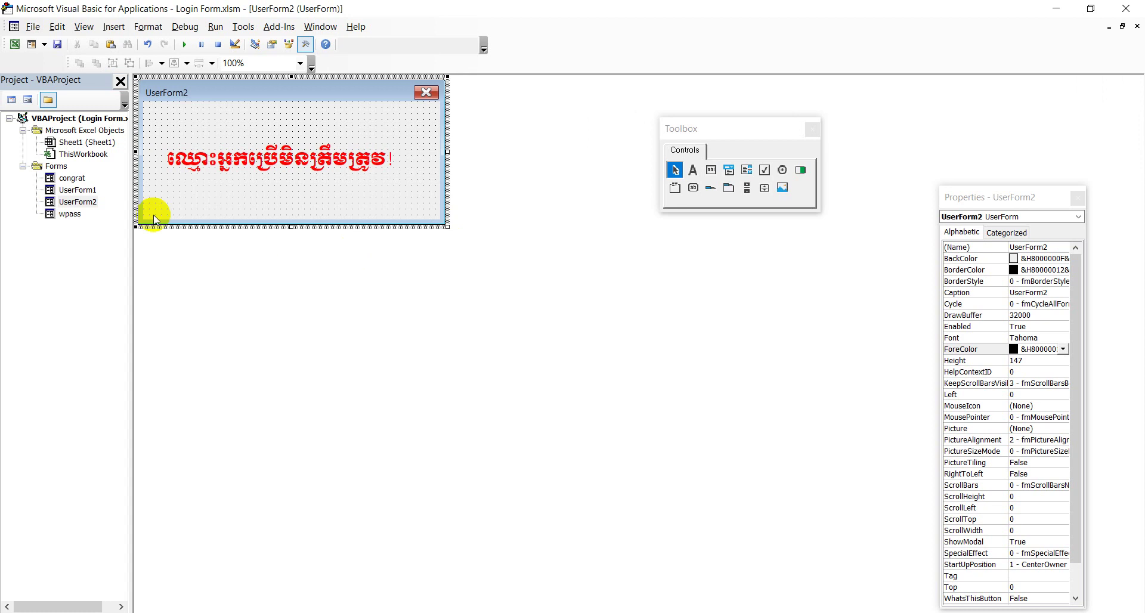
double_click(1054, 247)
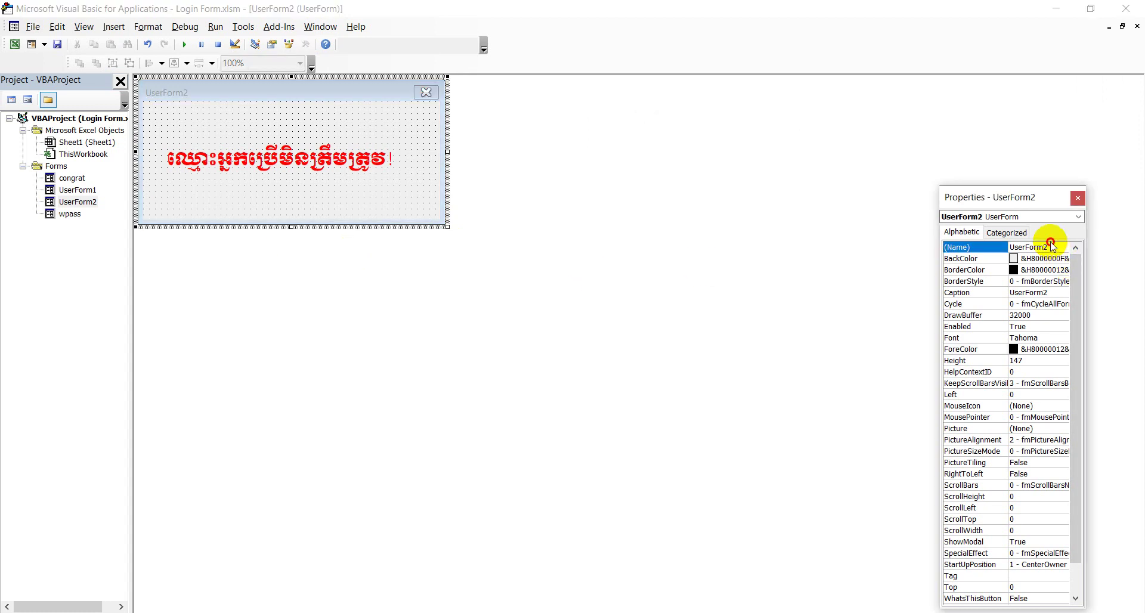
text(?)
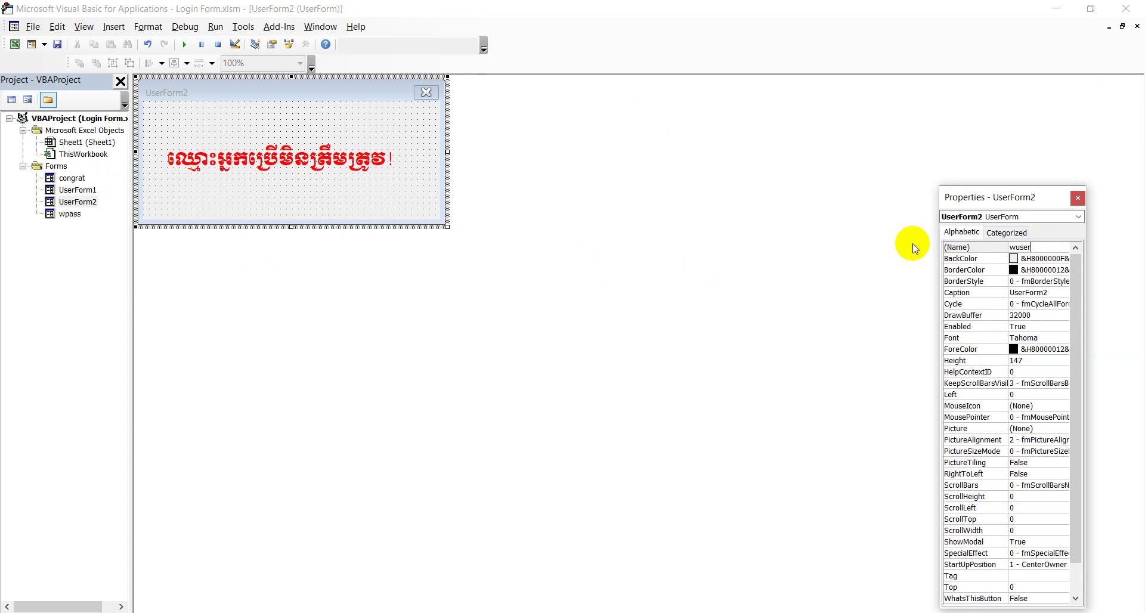
click(462, 244)
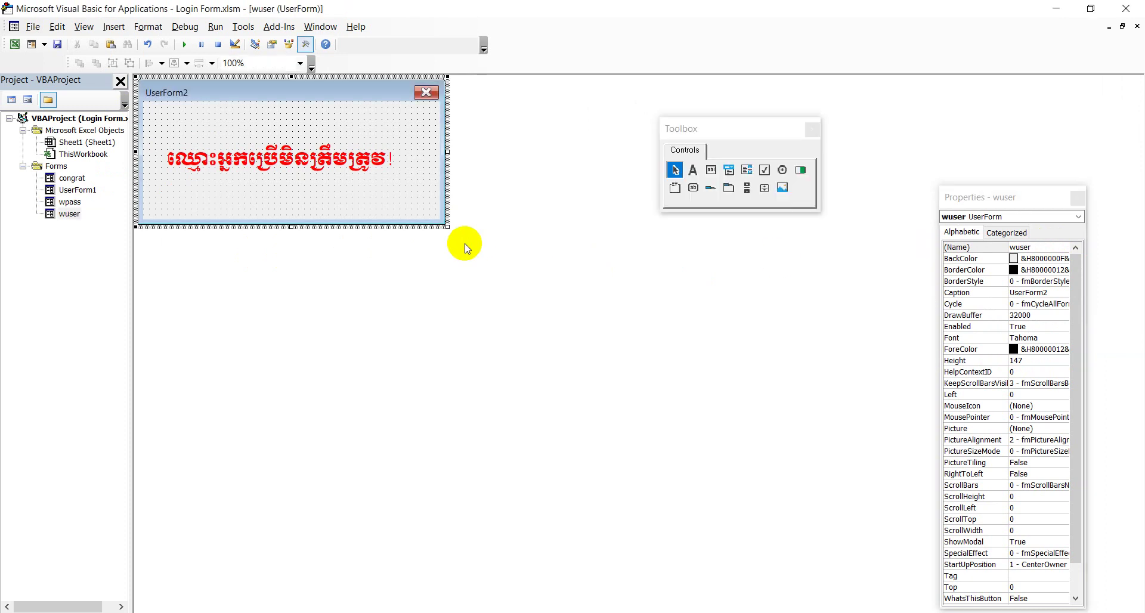
Insert a new UserForm and paste the red message label onto it
click(108, 26)
click(120, 55)
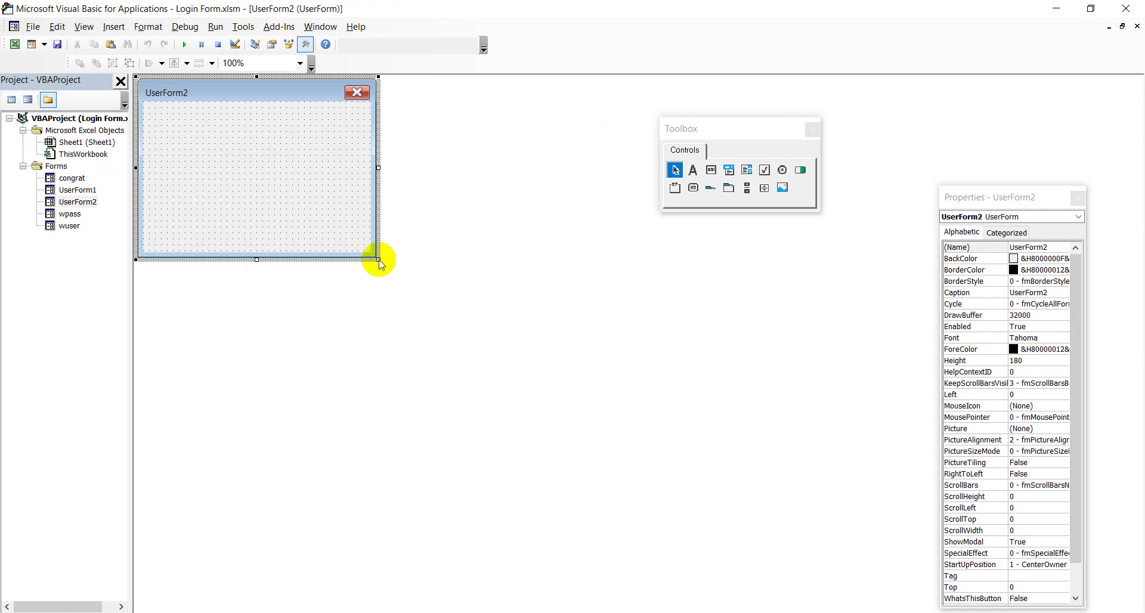
double_click(73, 178)
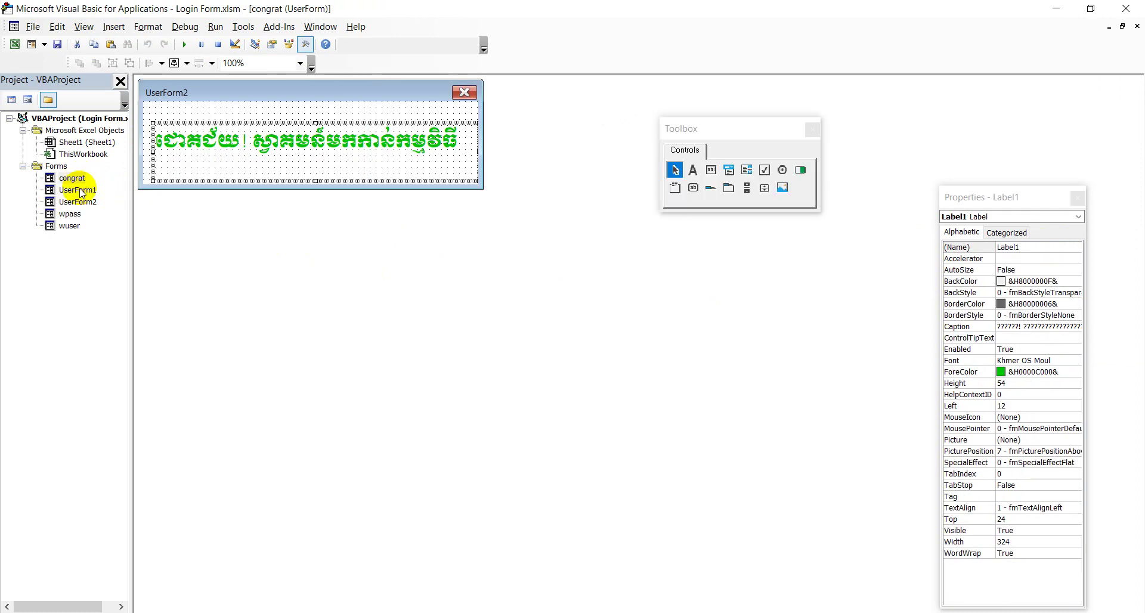
double_click(70, 214)
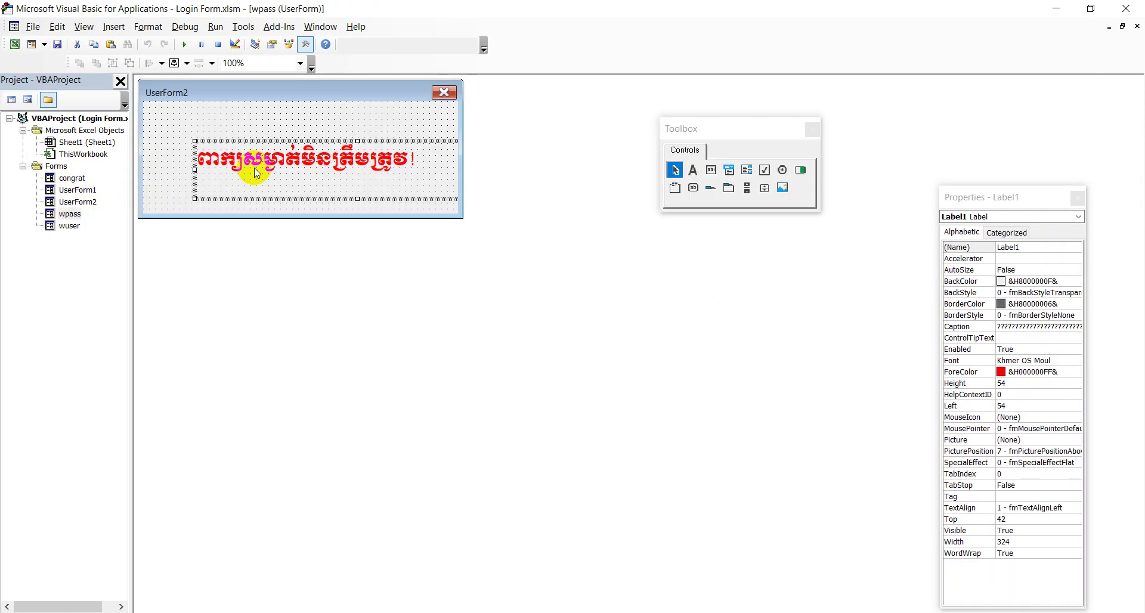
click(87, 203)
double_click(87, 202)
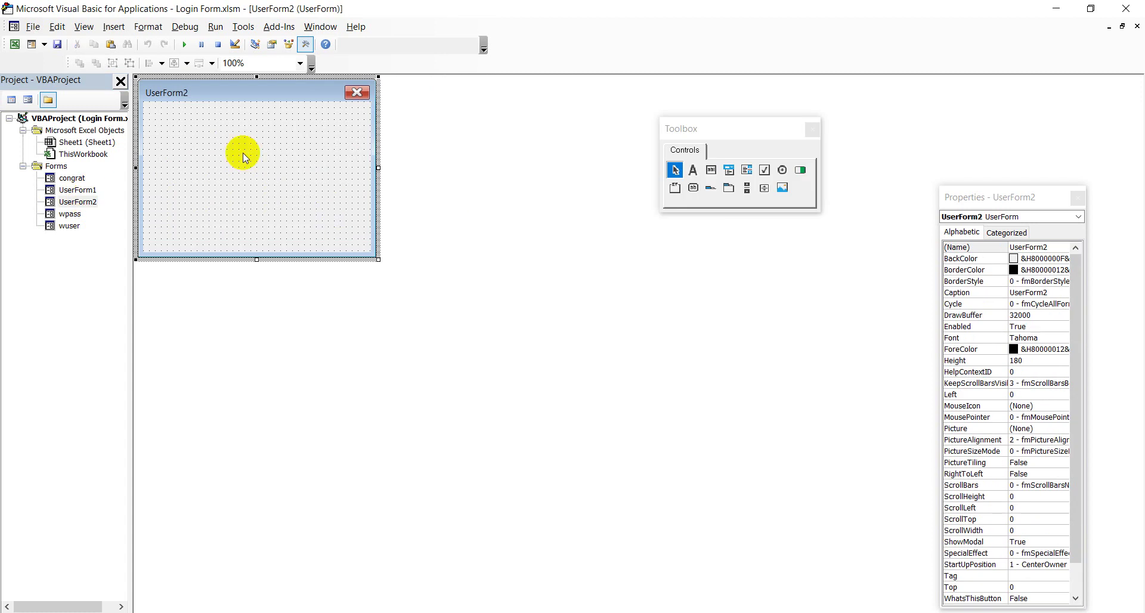
key(ctrl+v)
Widen the form and edit the label to the Khmer wrong-username-and-password message
click(365, 242)
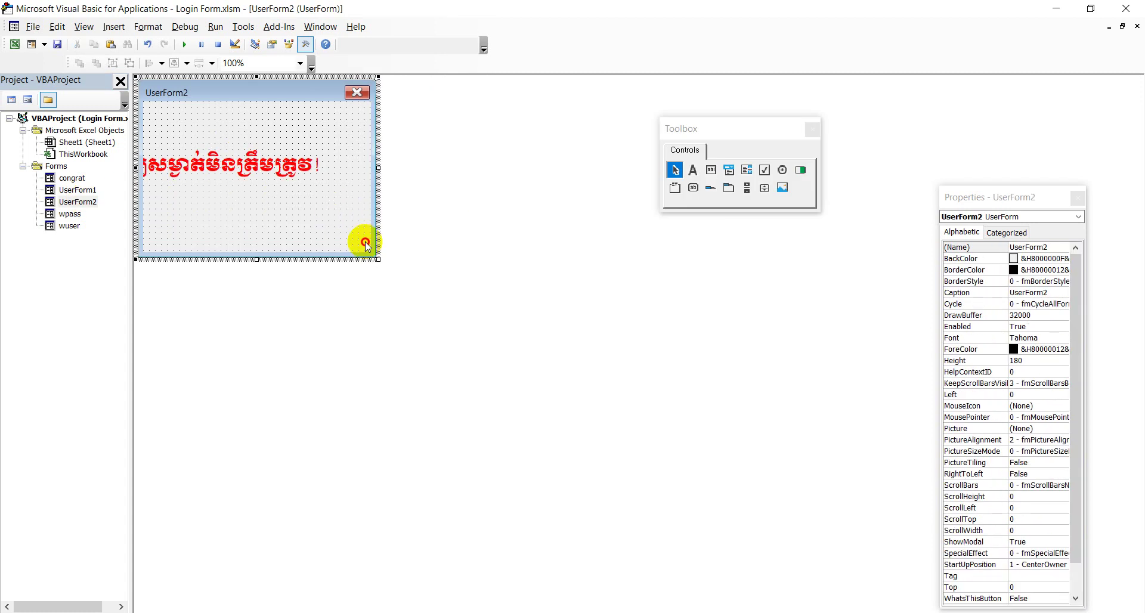
drag(379, 259, 535, 263)
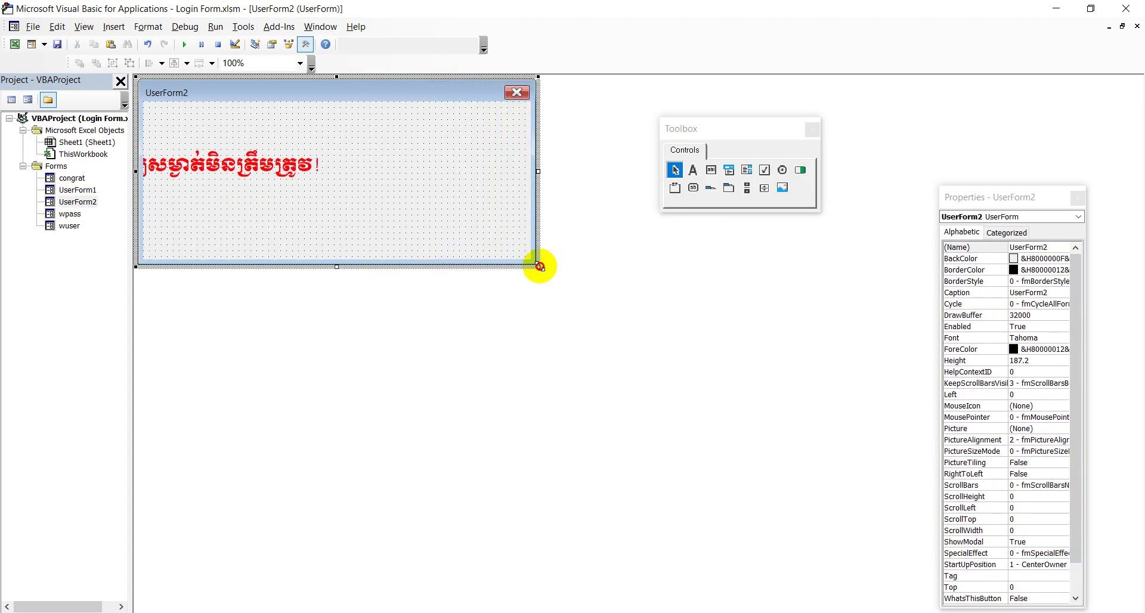
mouse_move(225, 160)
mouse_down()
mouse_move(340, 178)
mouse_move(287, 167)
mouse_up()
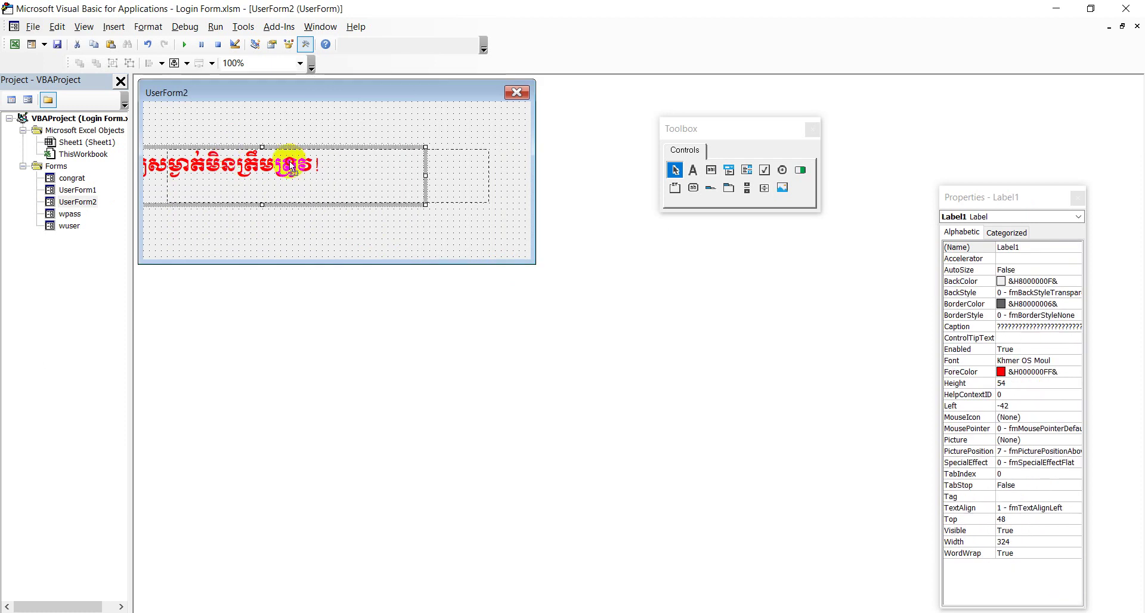
click(287, 167)
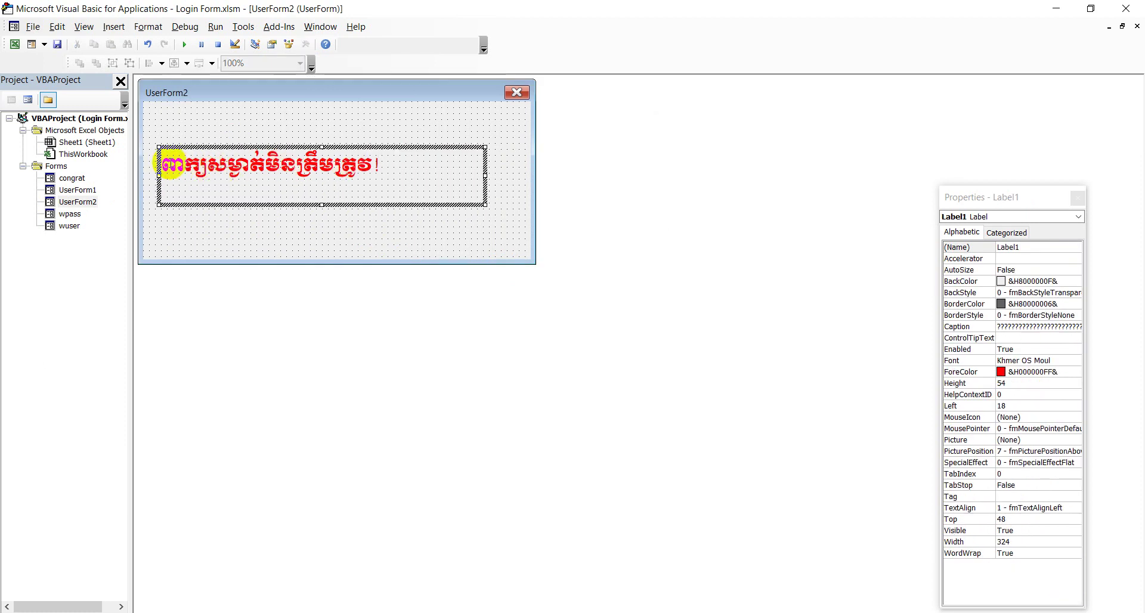
text(ឈ្ម)
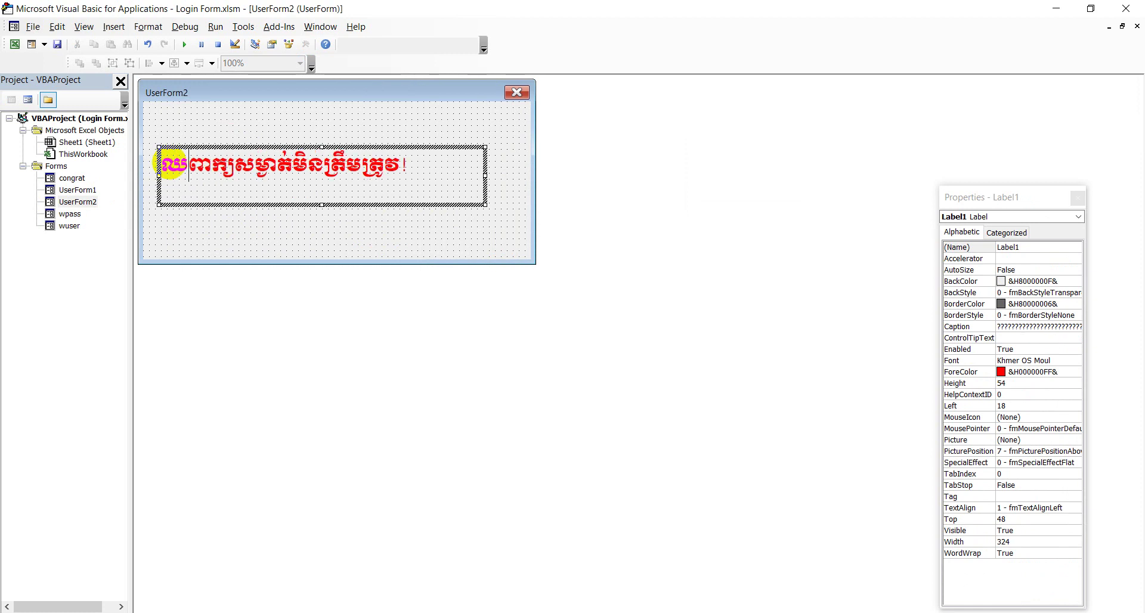
text(ោះអ្នកប្រើ )
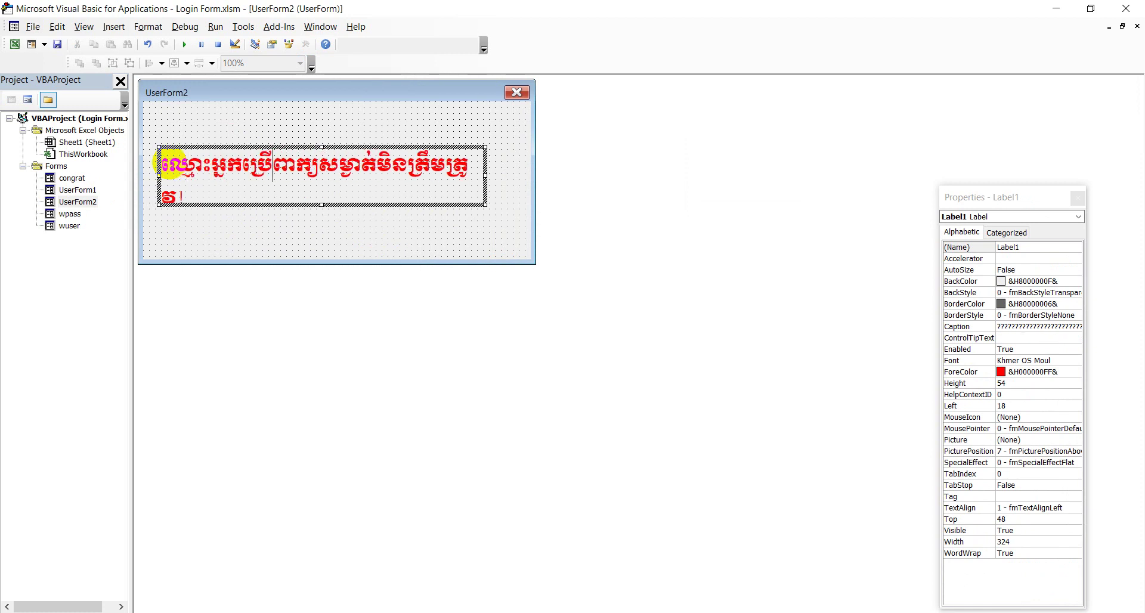
text(និង)
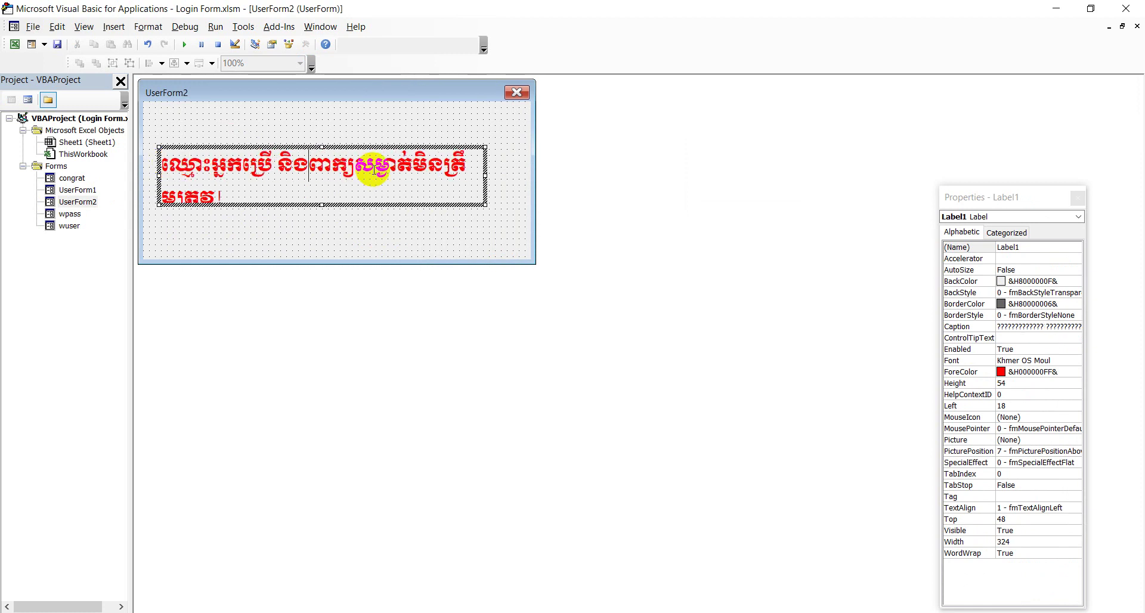
mouse_move(486, 175)
mouse_down()
mouse_move(534, 176)
mouse_move(486, 204)
mouse_up()
Shorten the form, rename it wall, and open the UserForm1 login form
click(485, 228)
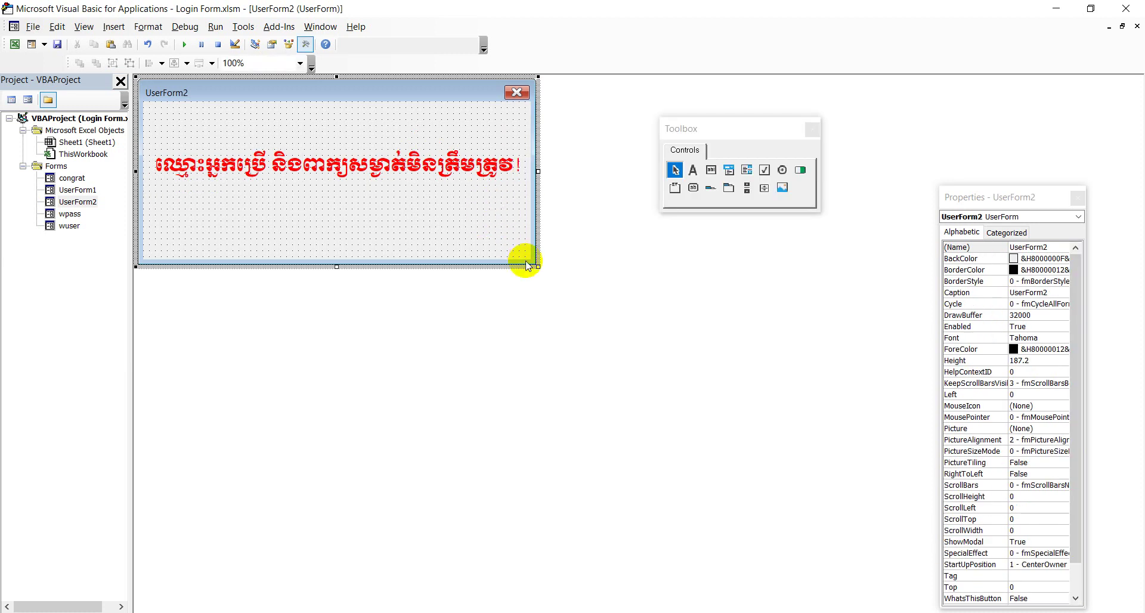
drag(538, 266, 537, 238)
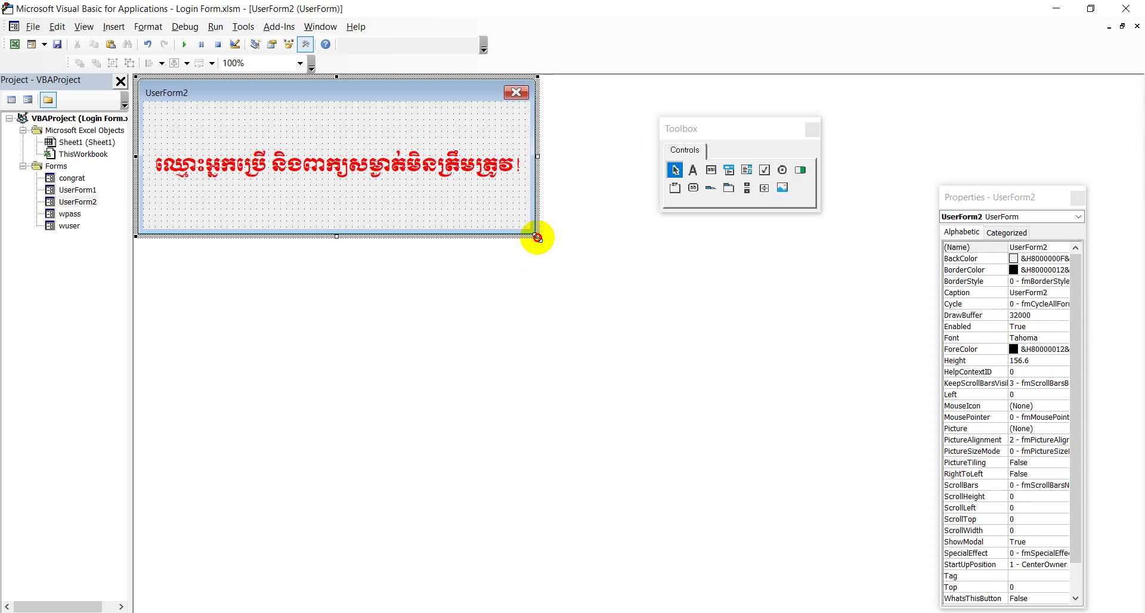
click(1057, 249)
click(943, 245)
text(?)
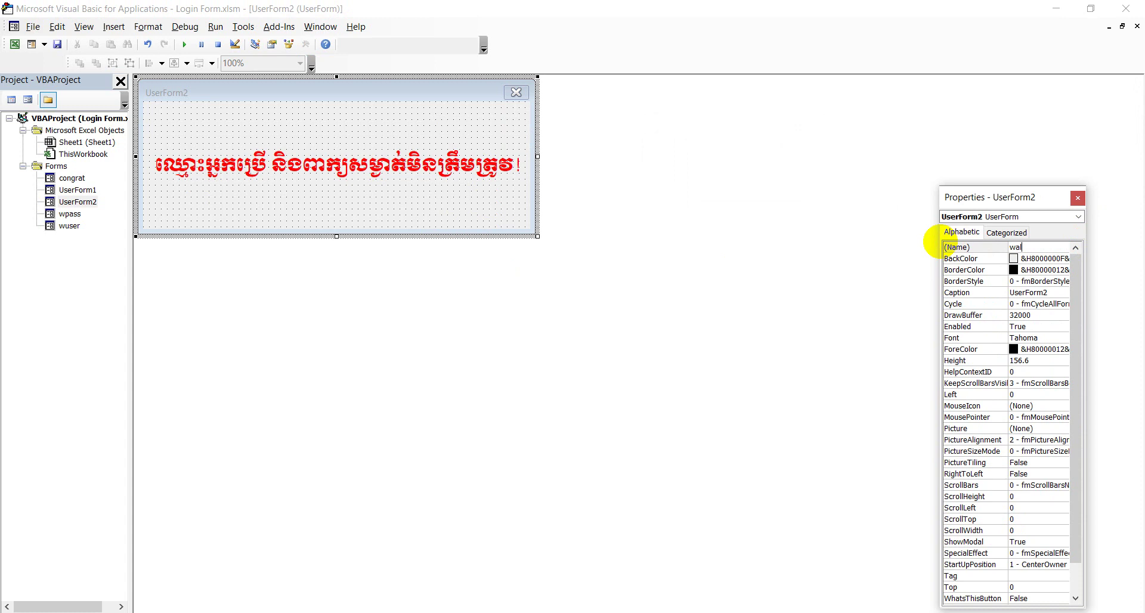
click(789, 257)
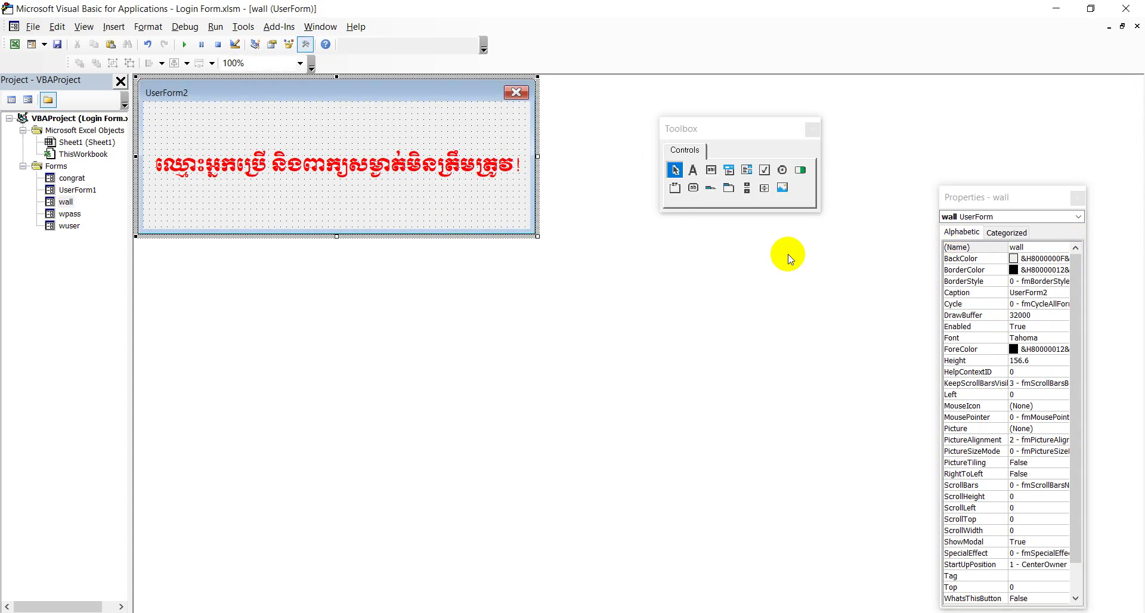
double_click(78, 189)
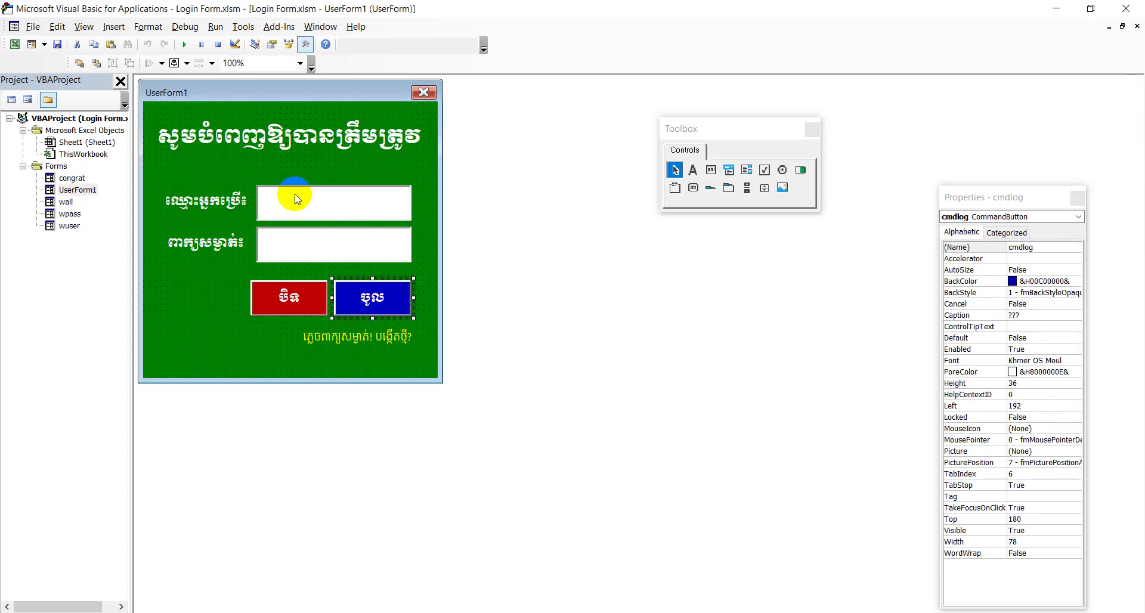
In cmdlog_Click, add congrat.Show right after Unload Me inside the If block
double_click(371, 296)
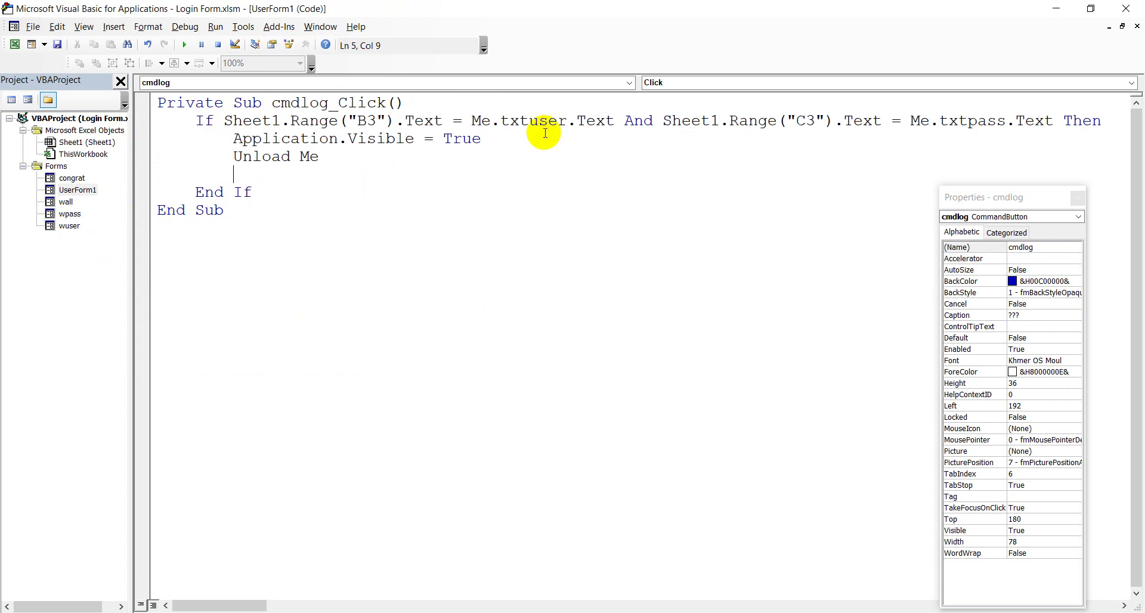
text(c)
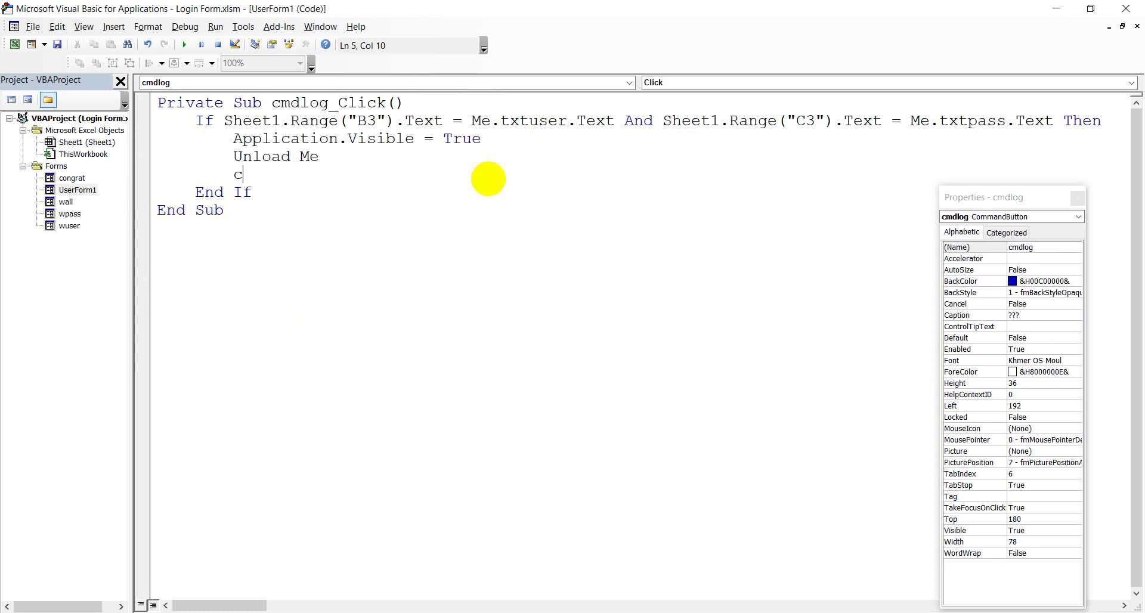
text(ong)
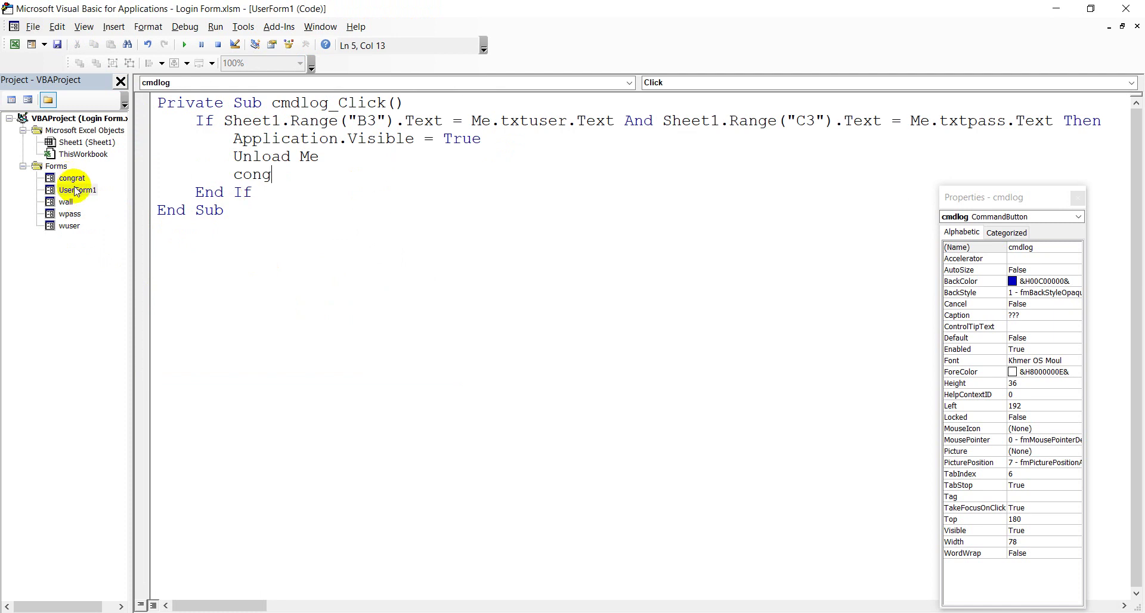
text(rat.)
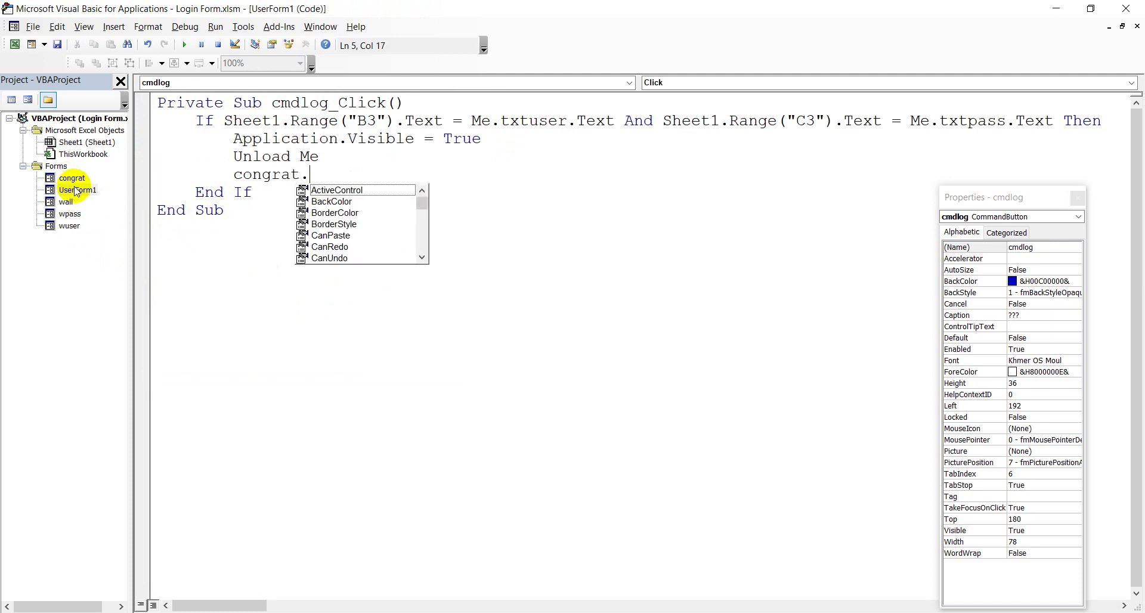
text(show)
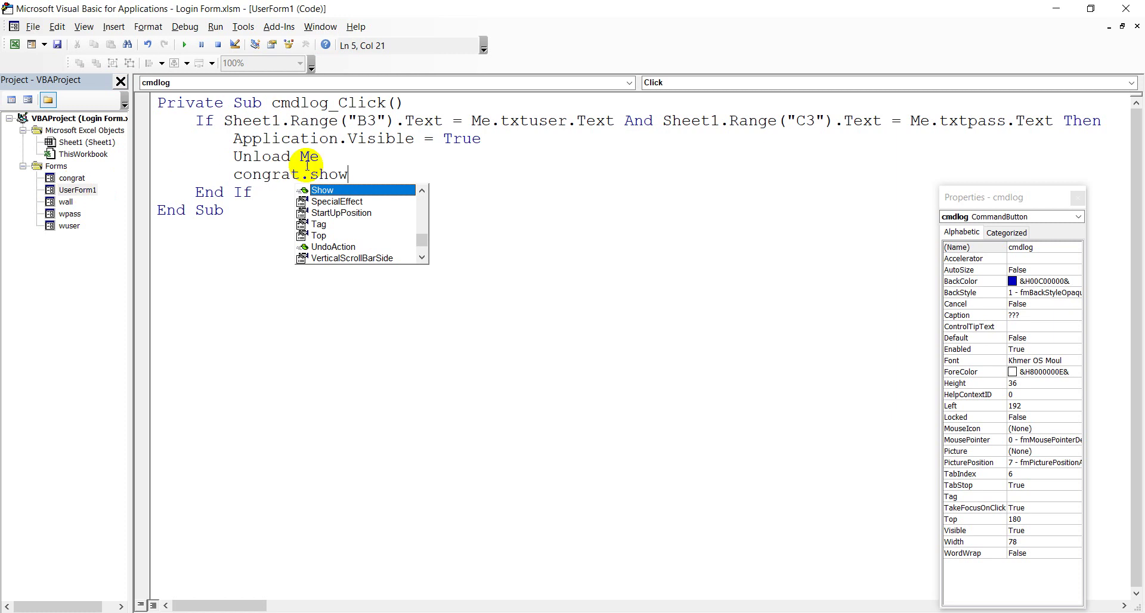
click(272, 141)
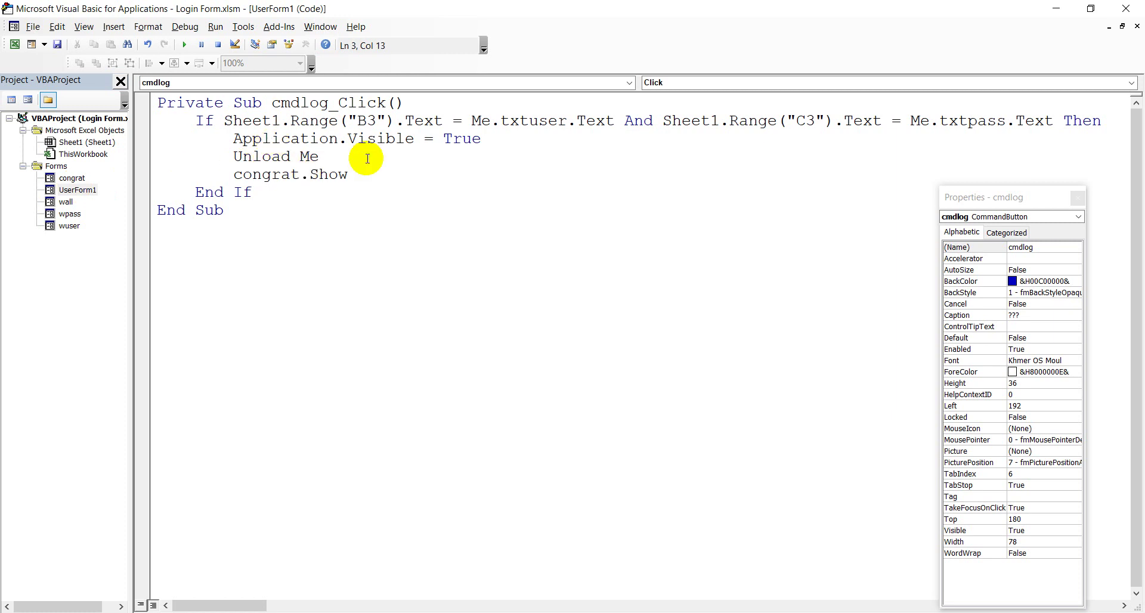
drag(233, 157, 294, 157)
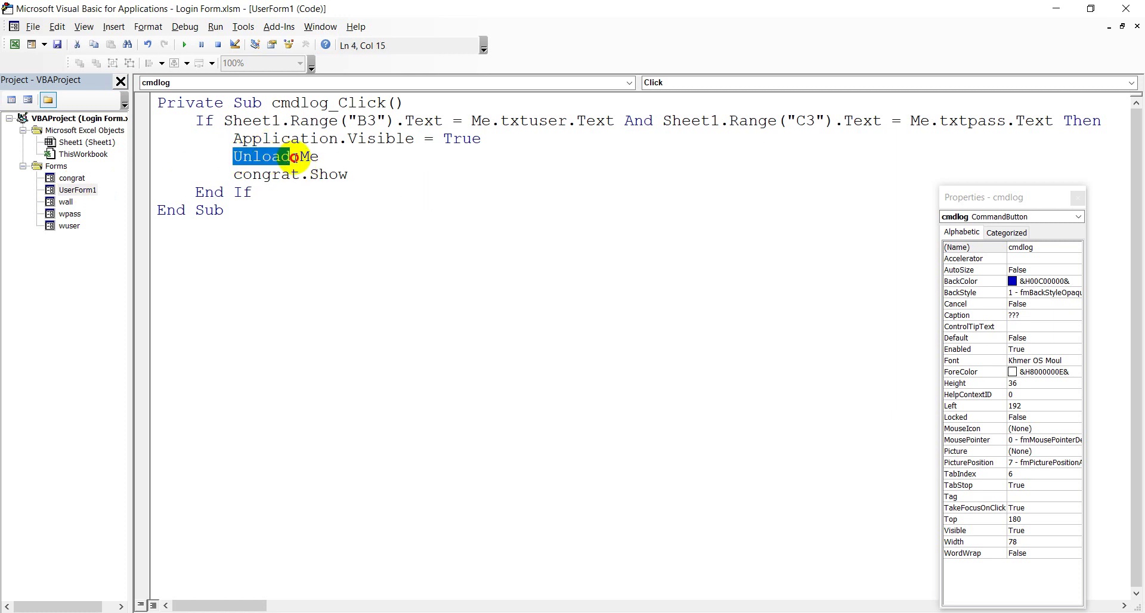
click(268, 194)
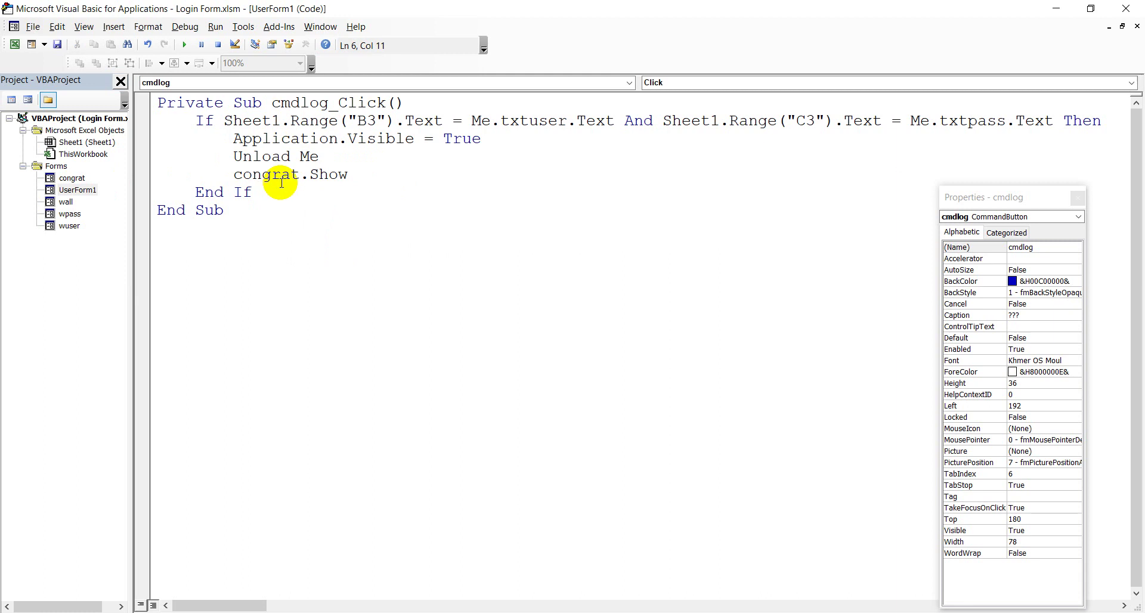
Run UserForm1 and log in with the sheet's stored username and password to see the welcome form
click(185, 45)
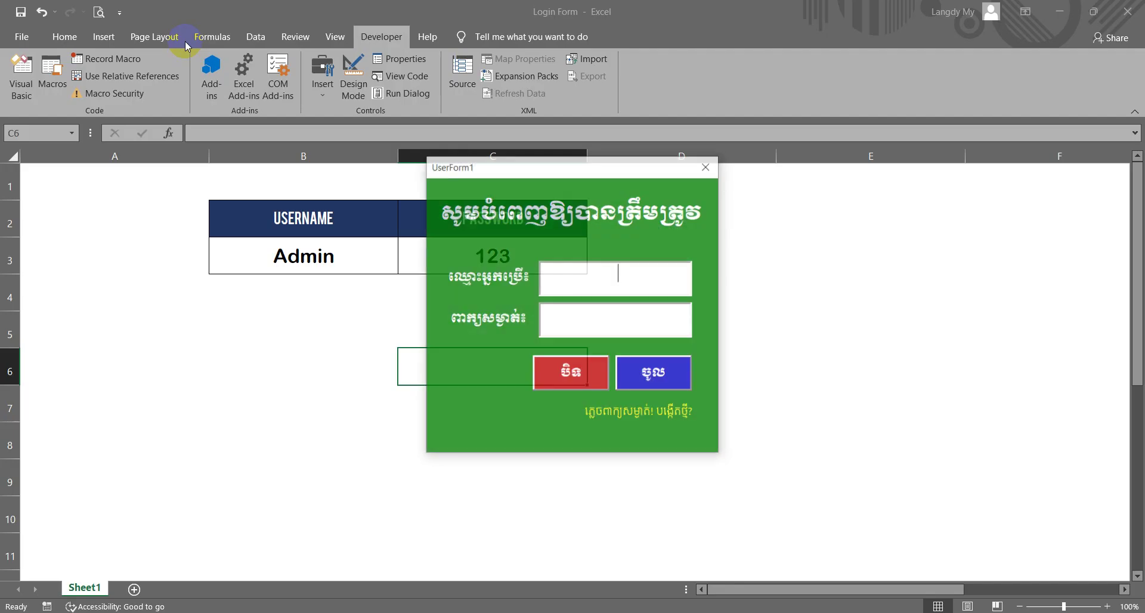
click(621, 274)
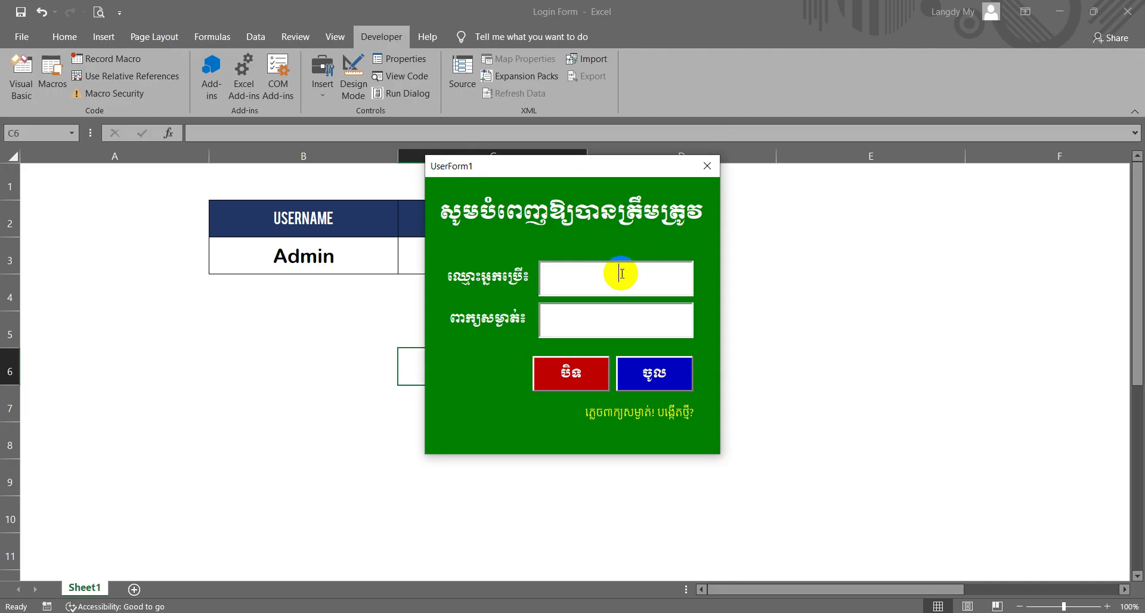
drag(555, 166, 727, 185)
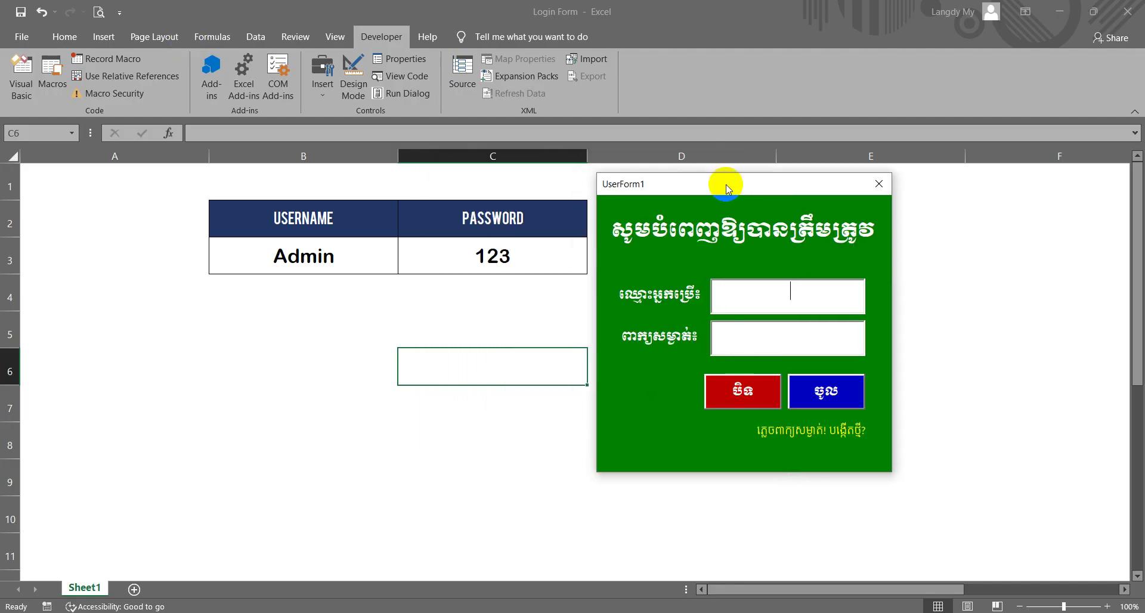
text(A)
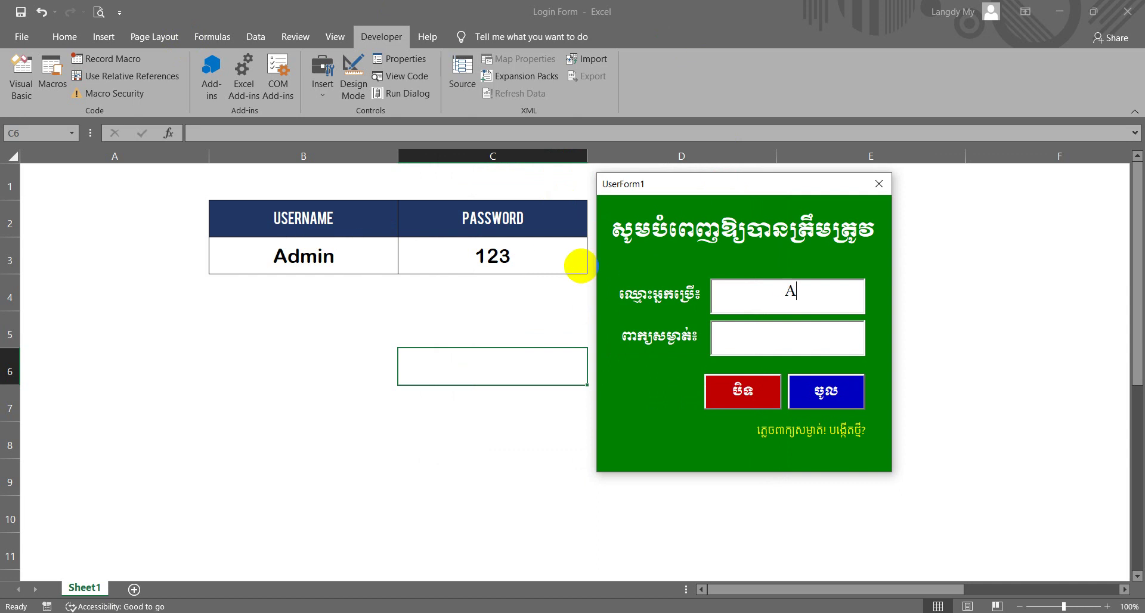
text(dmin)
key(Tab)
text(12)
text(3)
click(821, 391)
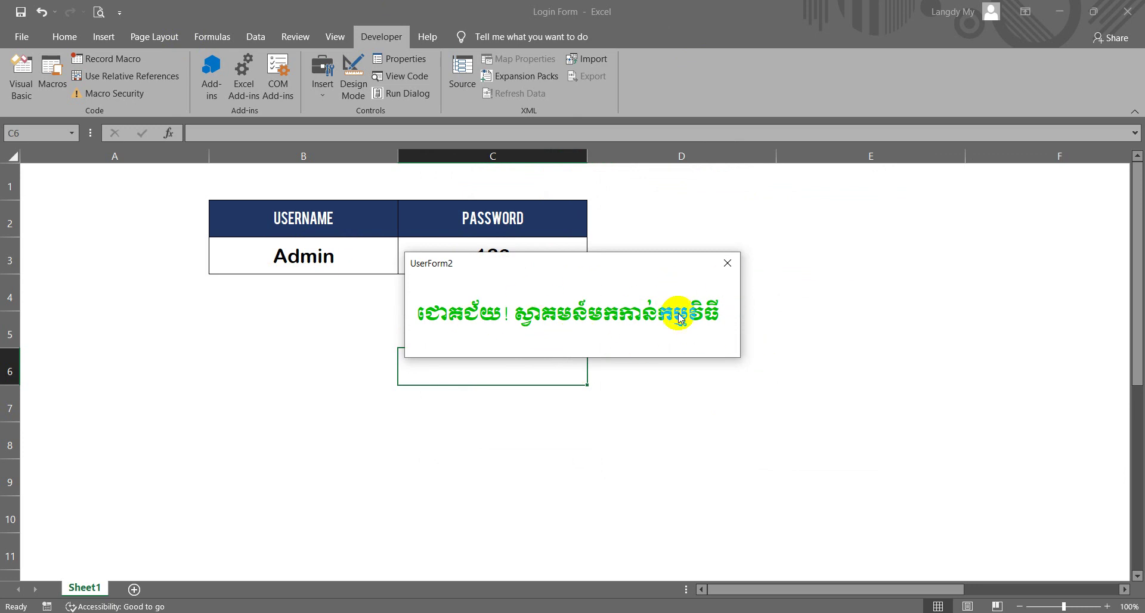
Close the welcome form and start an ElseIf after congrat.Show comparing B3 to txtuser and C3
click(729, 266)
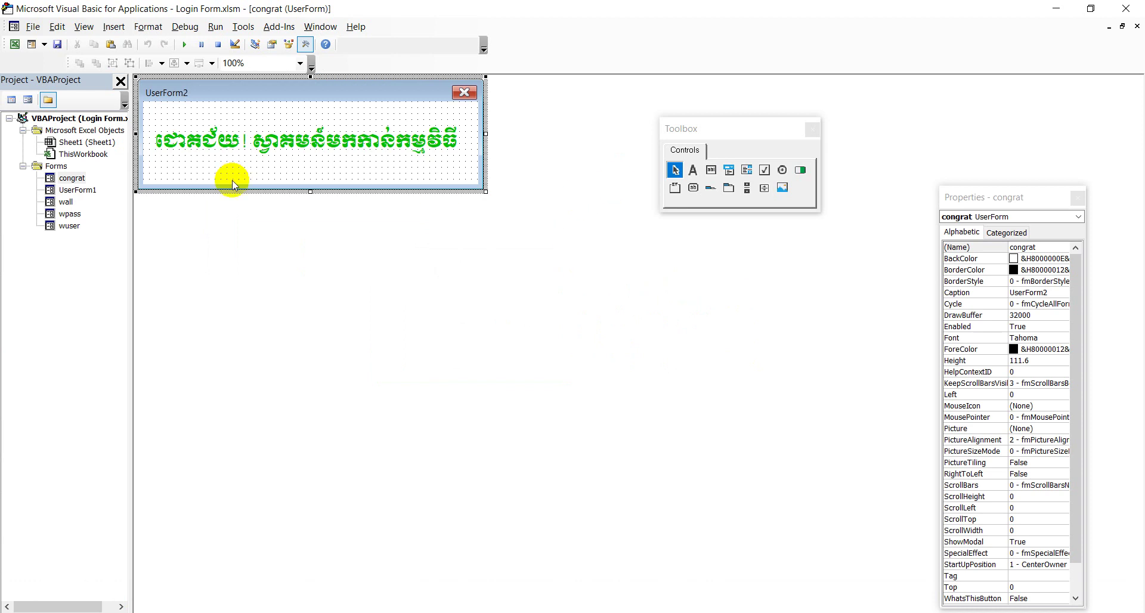
double_click(68, 190)
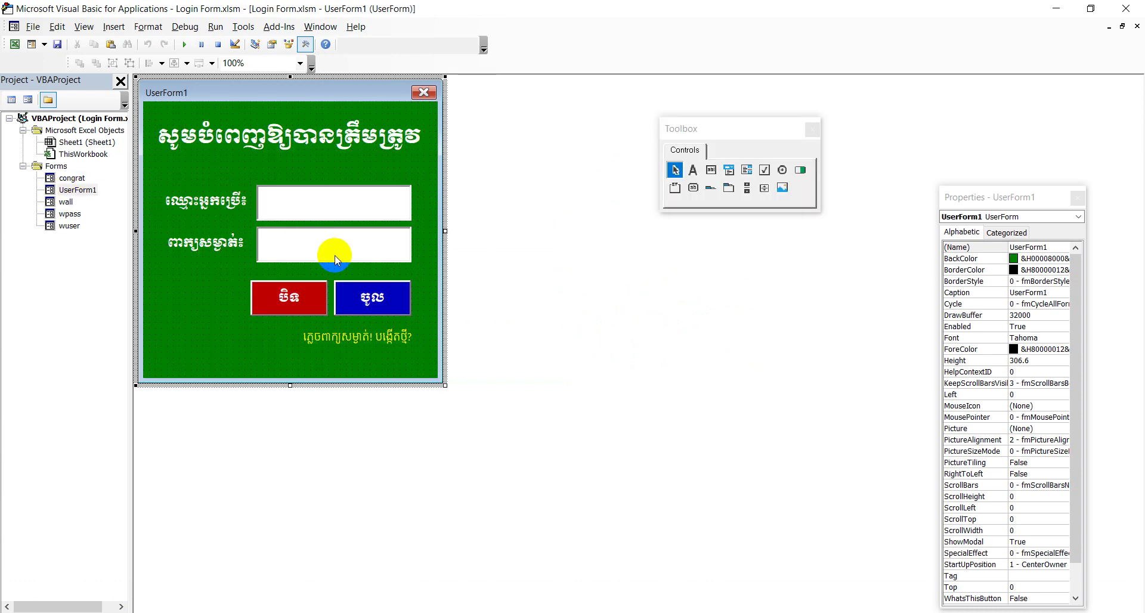
double_click(367, 294)
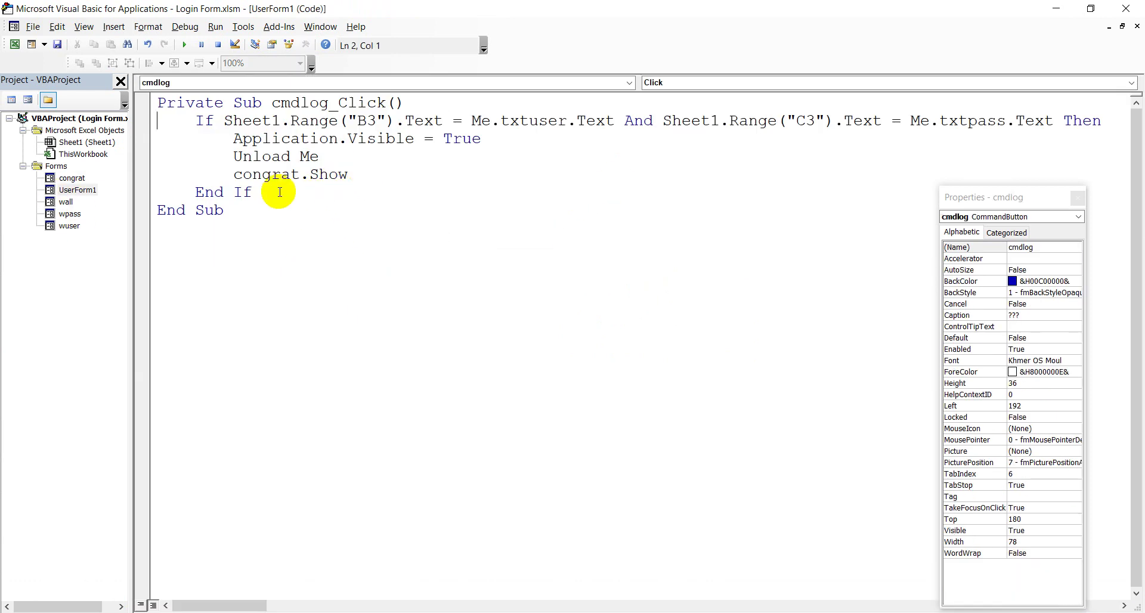
click(369, 169)
key(Return)
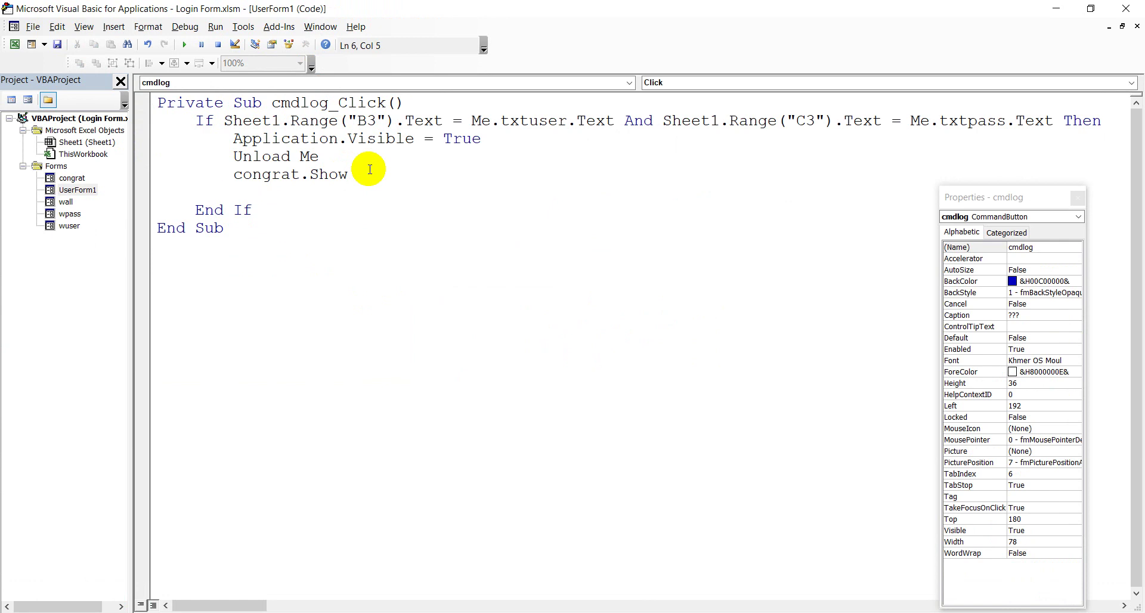
text(elseif s)
text(hee)
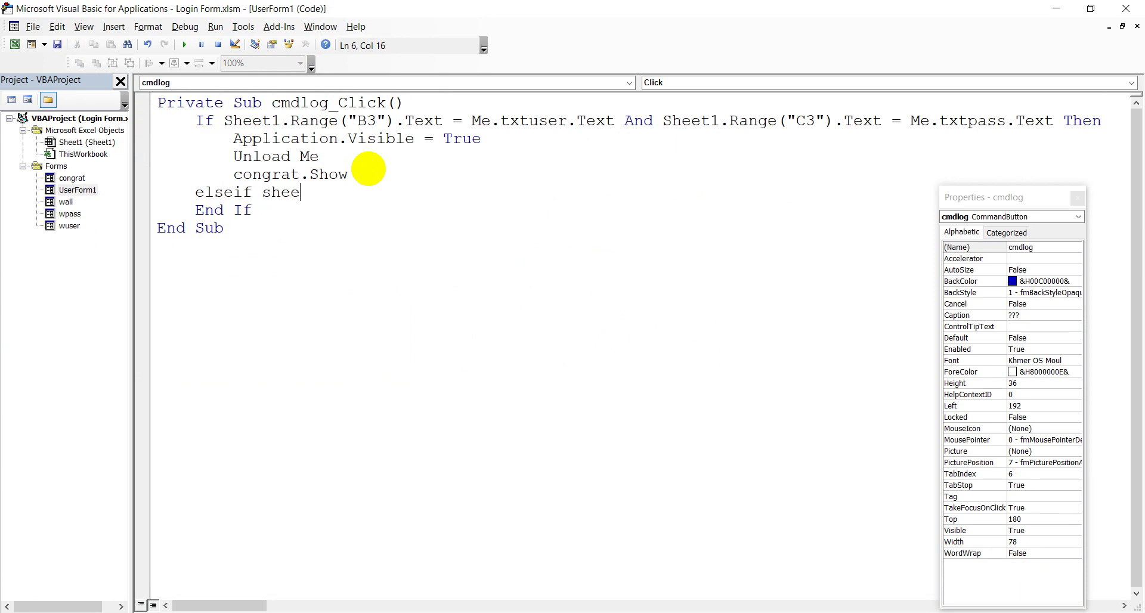
text(t1.range()
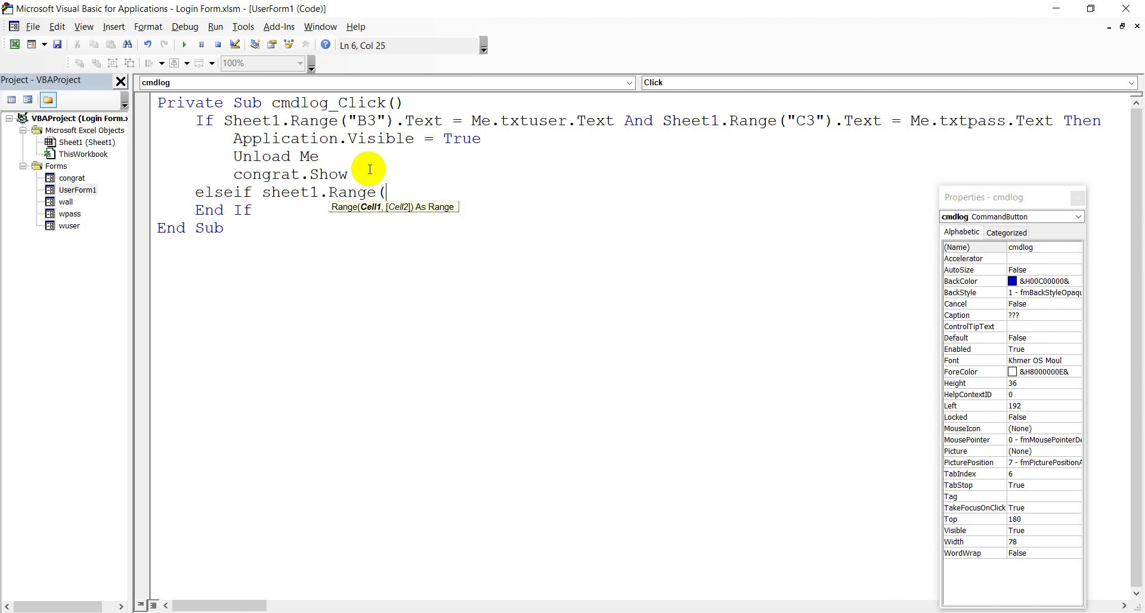
text(B3)
text(").text)
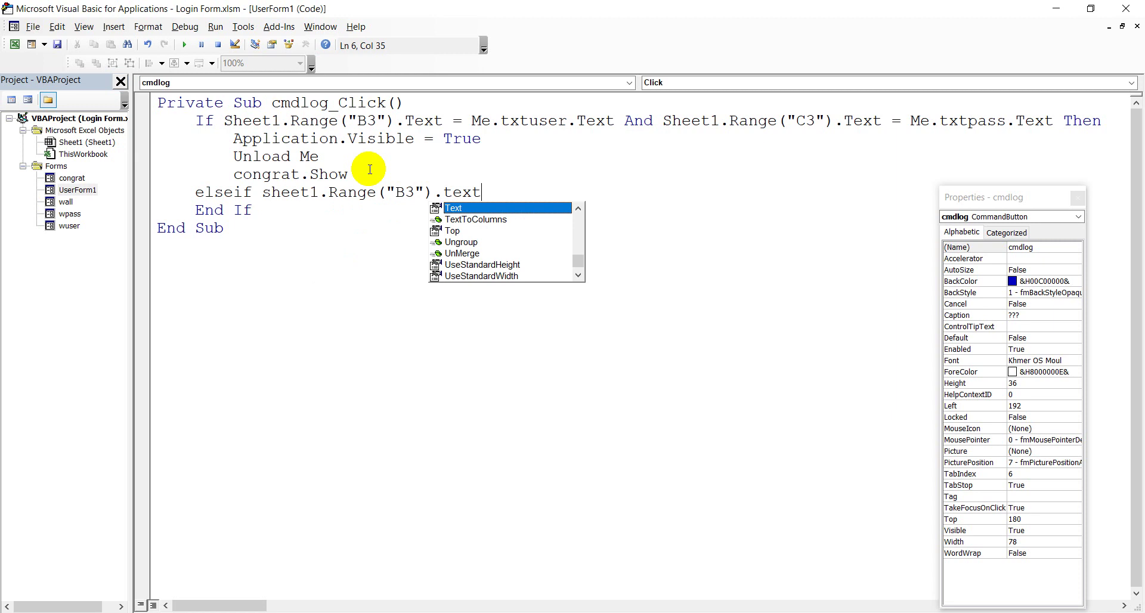
text(=)
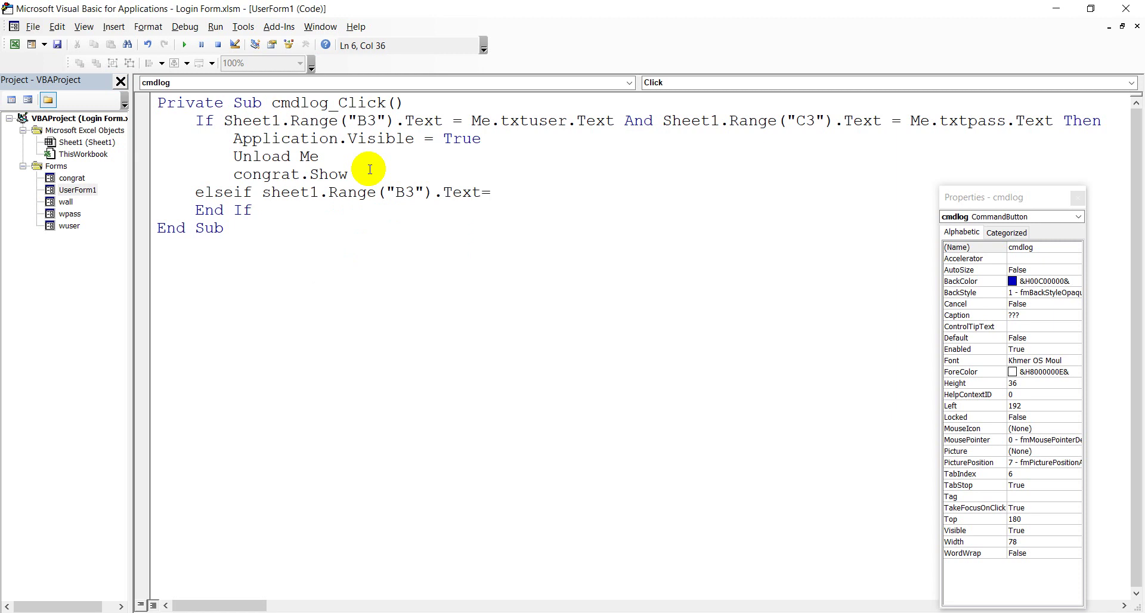
text(me.txt)
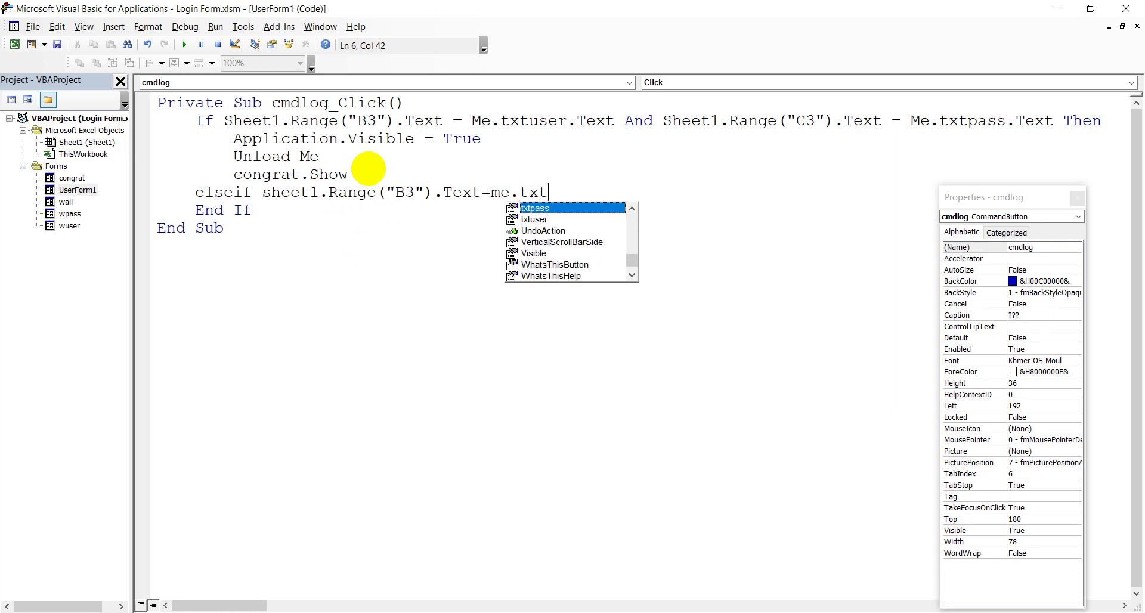
text(user.t)
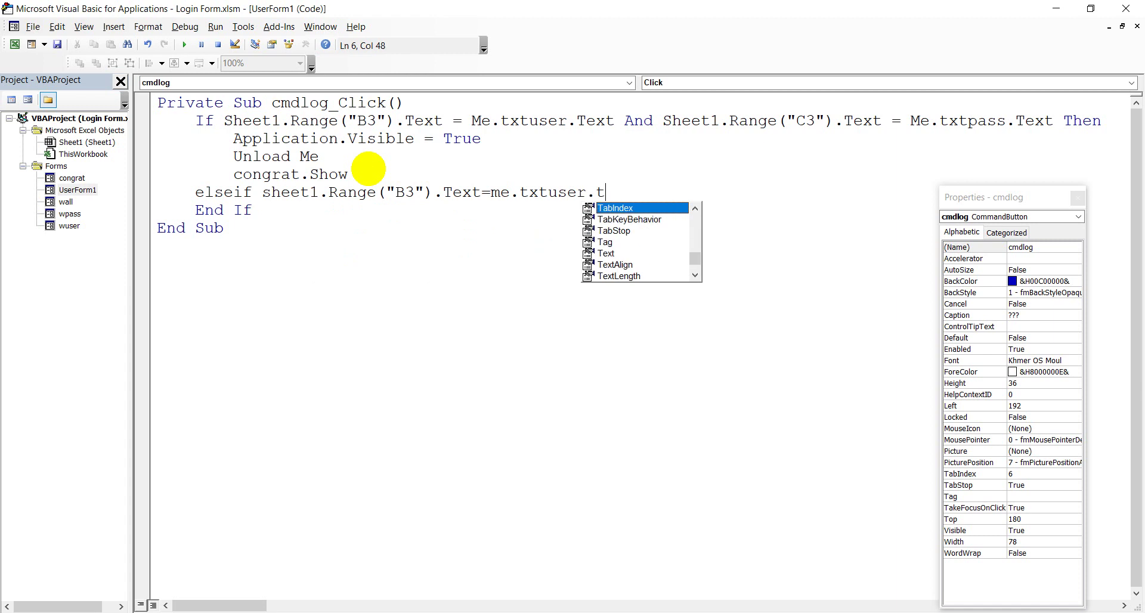
text(ext and)
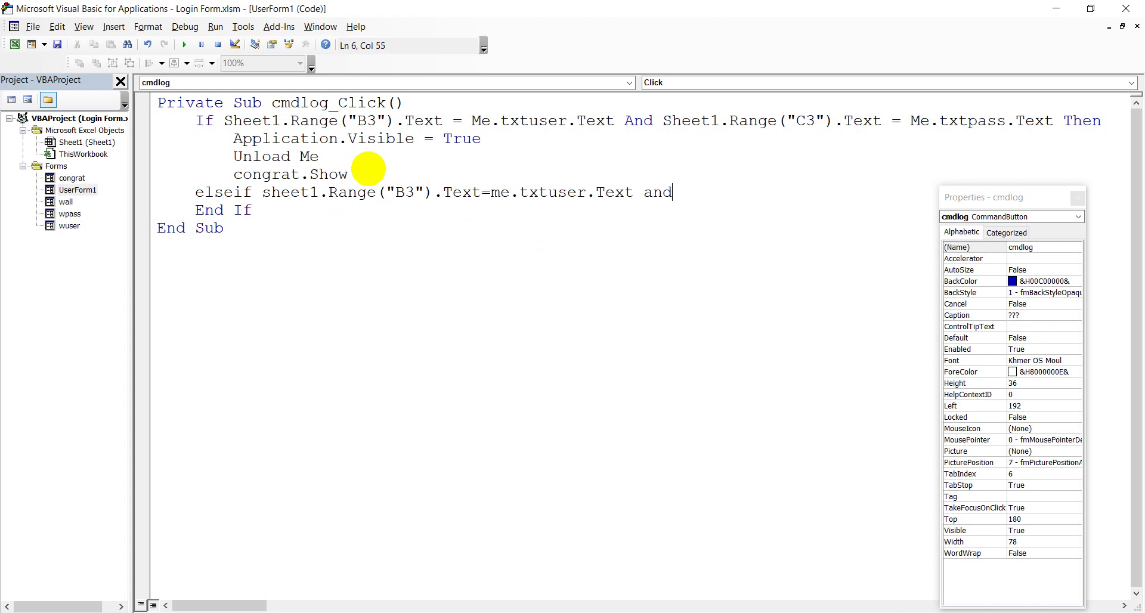
text(sheet1)
text(.range)
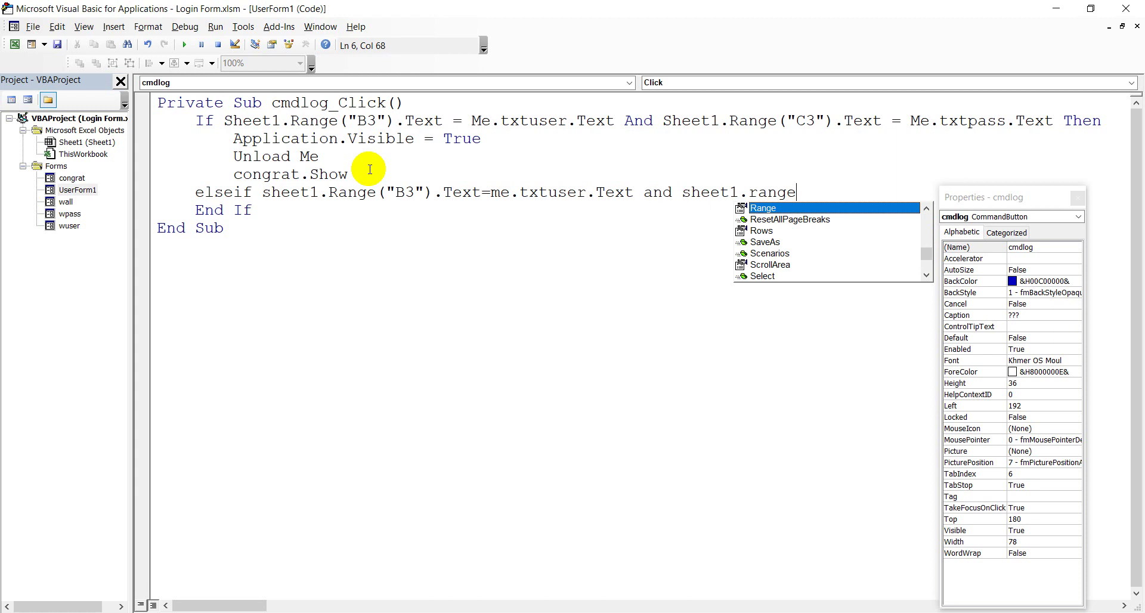
text(("C3)
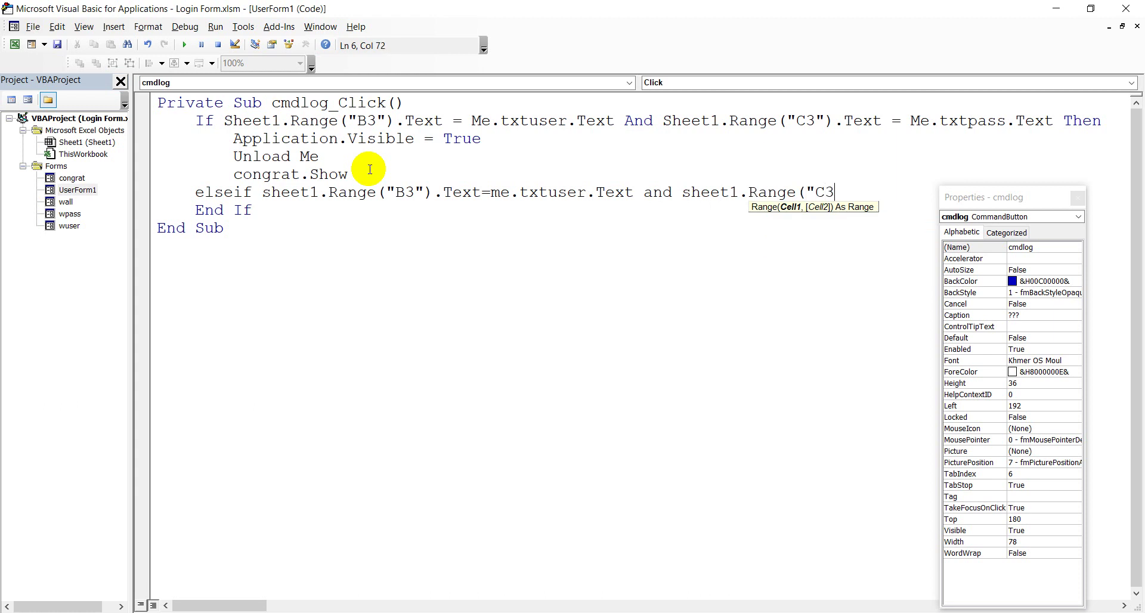
text()).t)
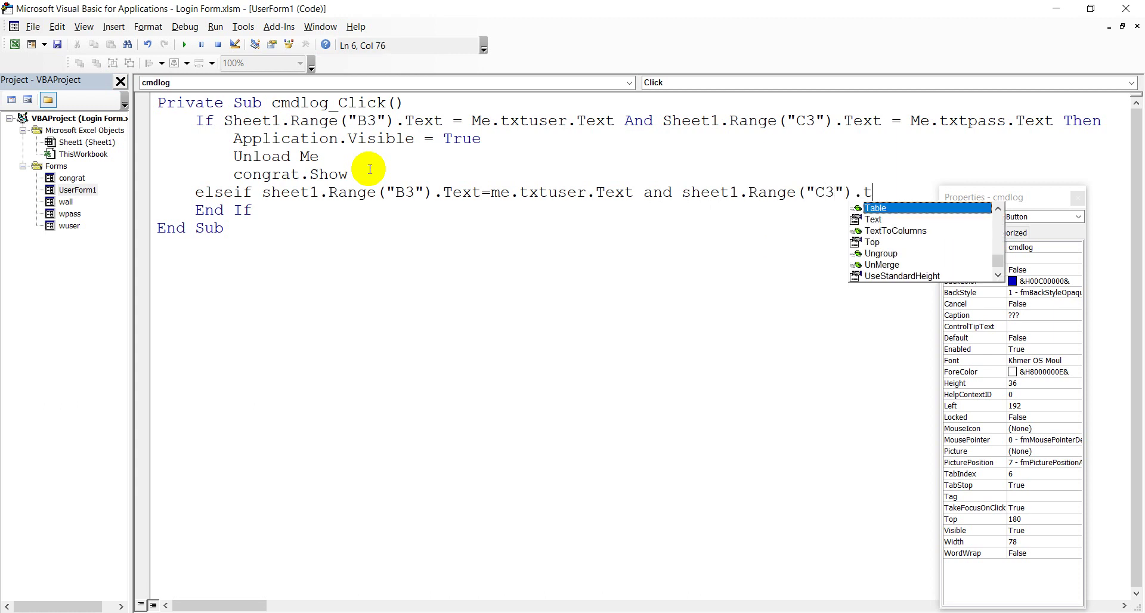
text(ext)
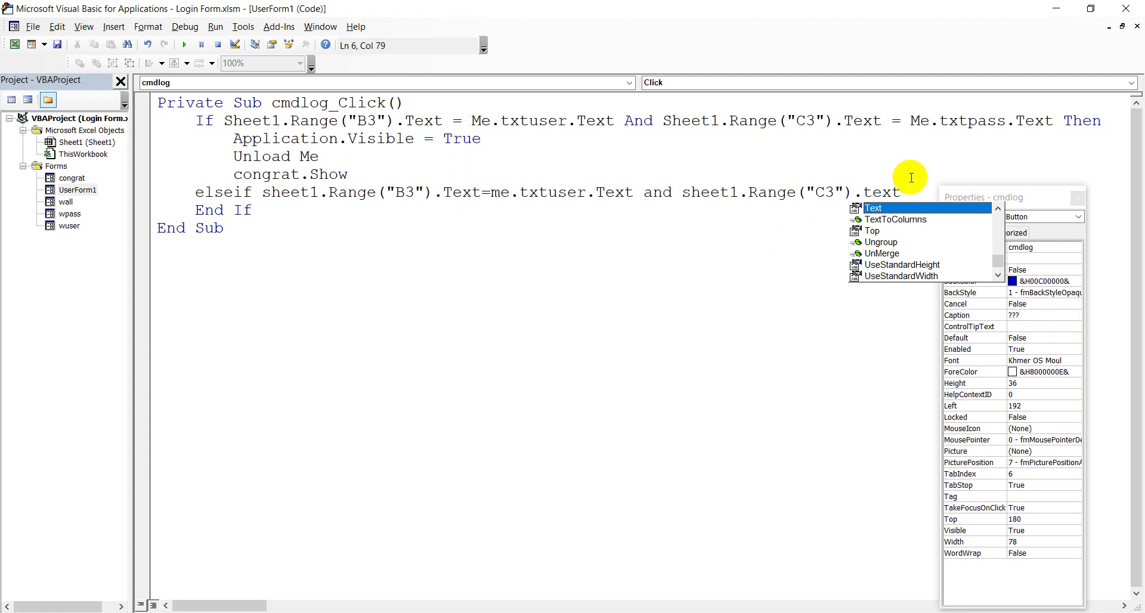
Complete the ElseIf so C3 <> txtpass.Text Then for the wrong-password case
text(<)
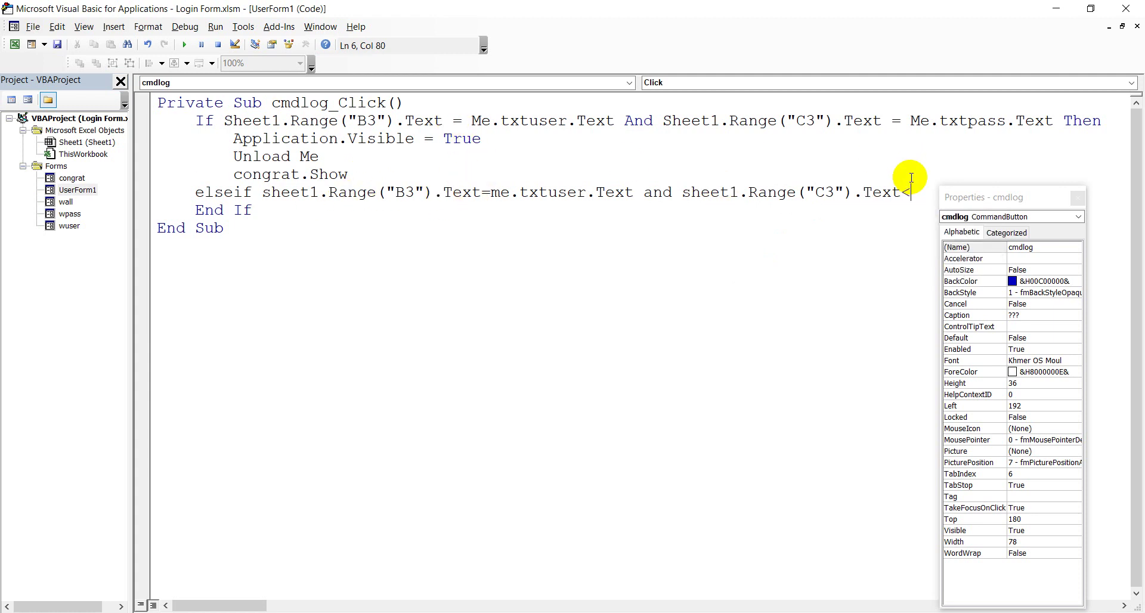
text(>)
drag(1019, 193, 1015, 273)
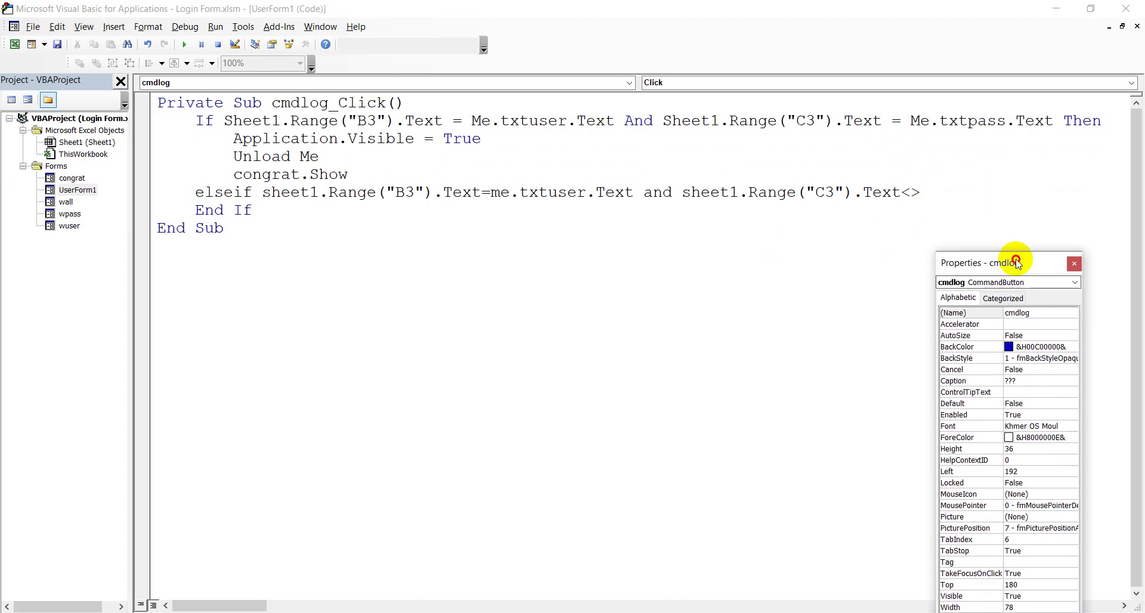
click(933, 192)
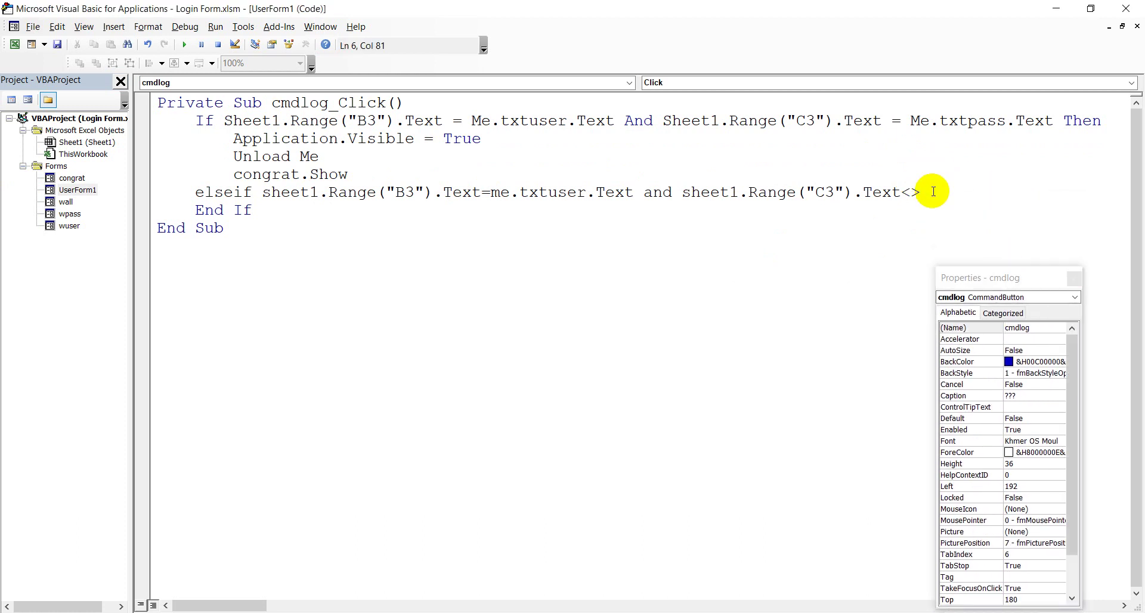
text(me.tx)
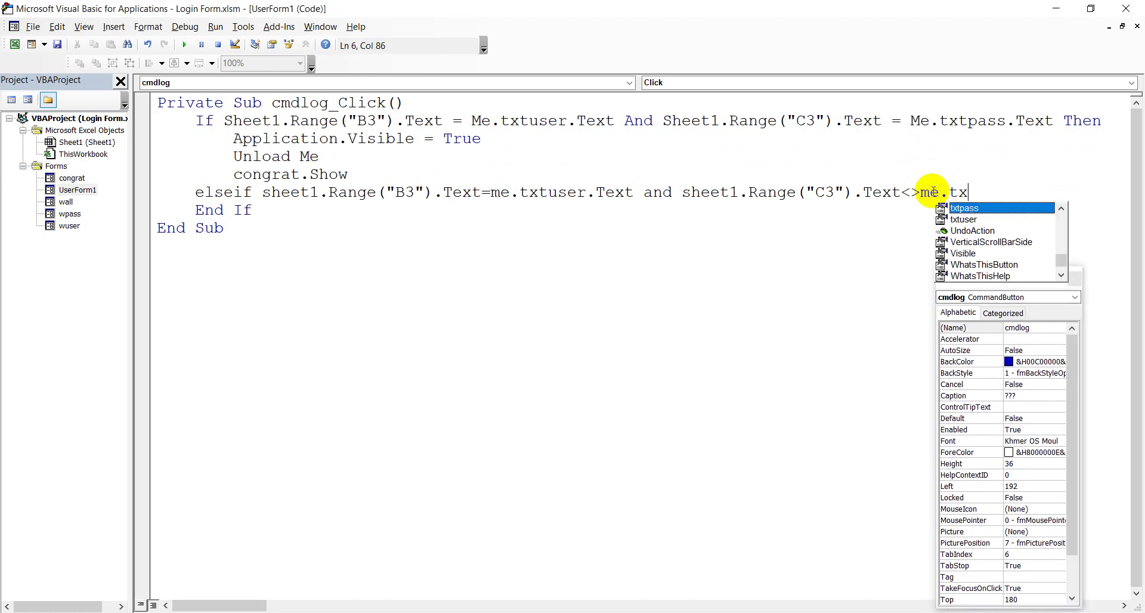
text(pass.)
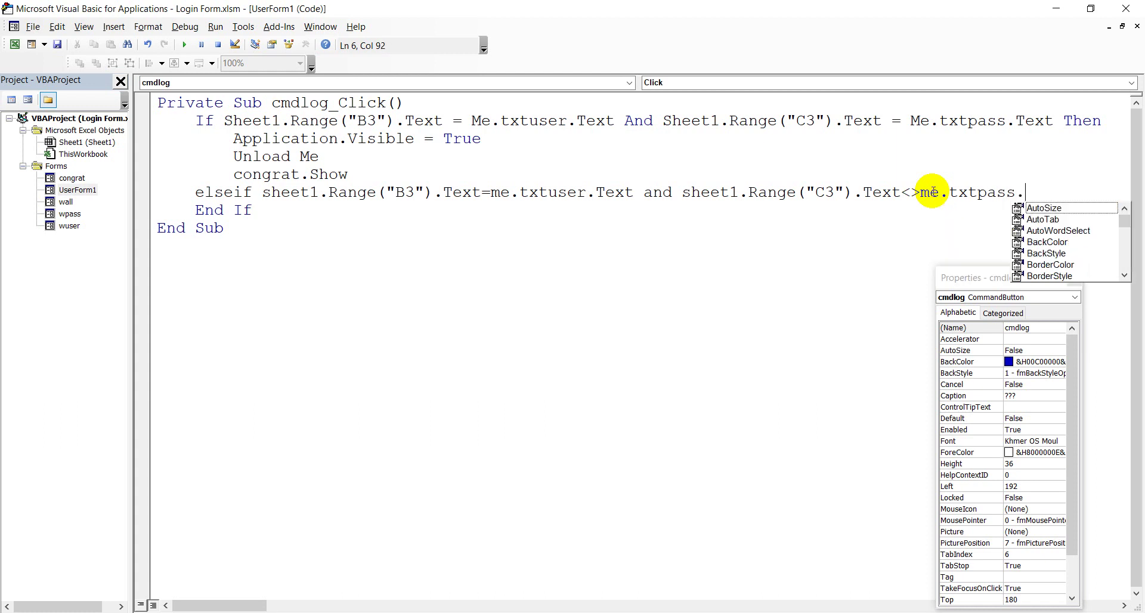
text(text then)
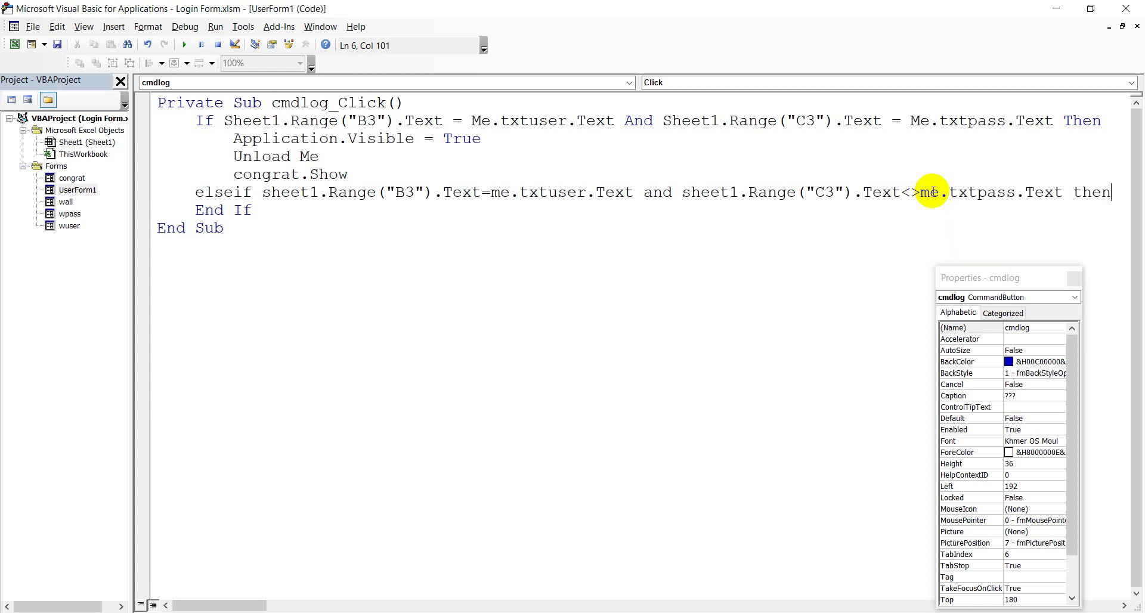
key(Return)
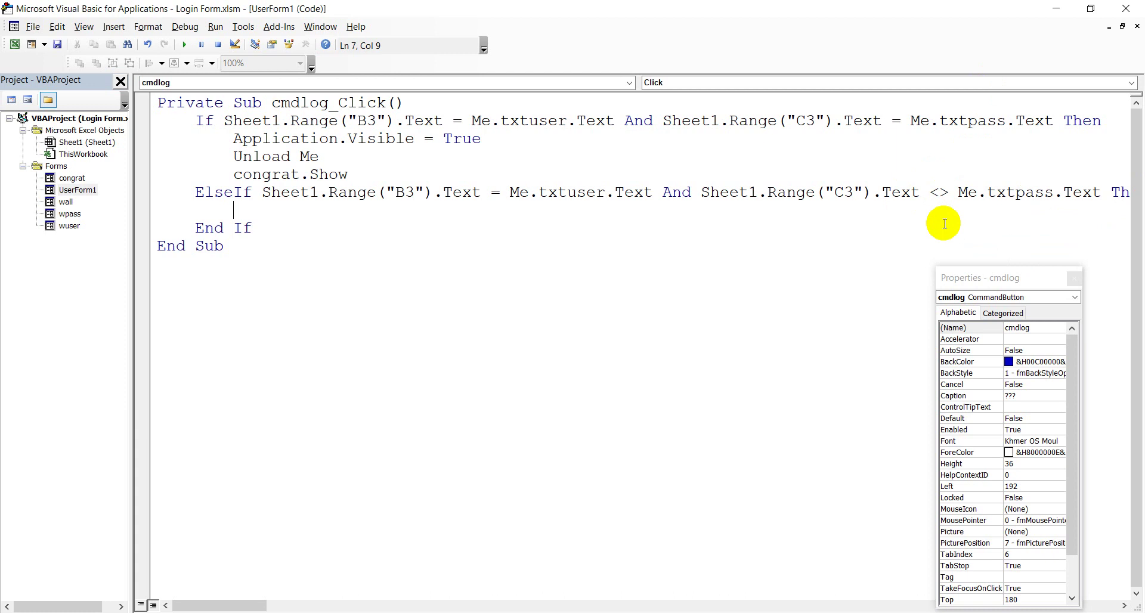
Add wpass.Show in the wrong-password branch and run the login form again
text(wpa)
text(ss)
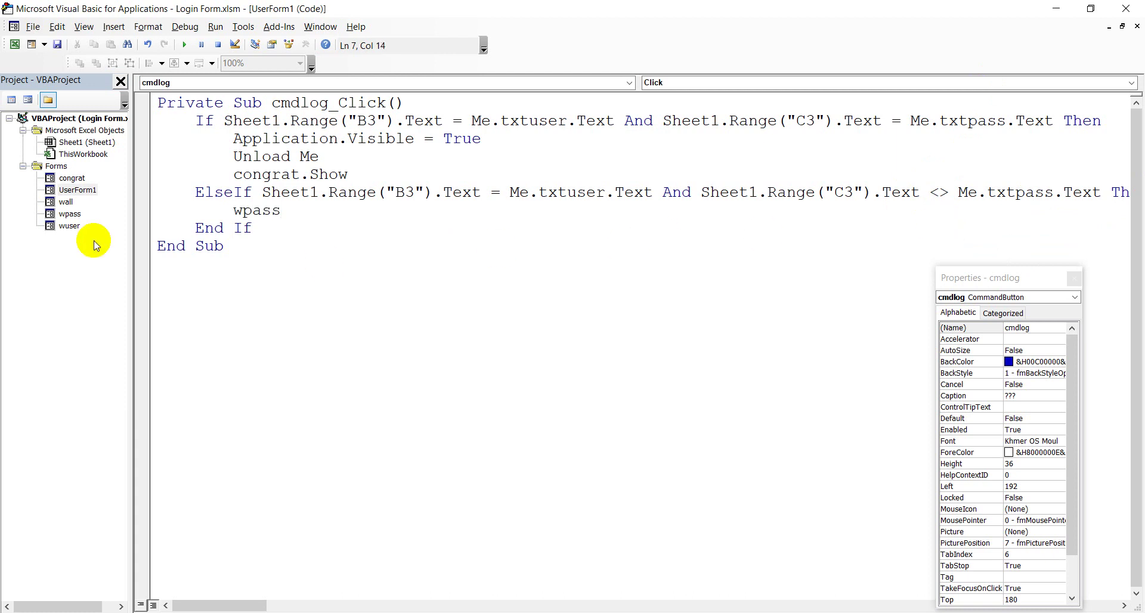
double_click(69, 214)
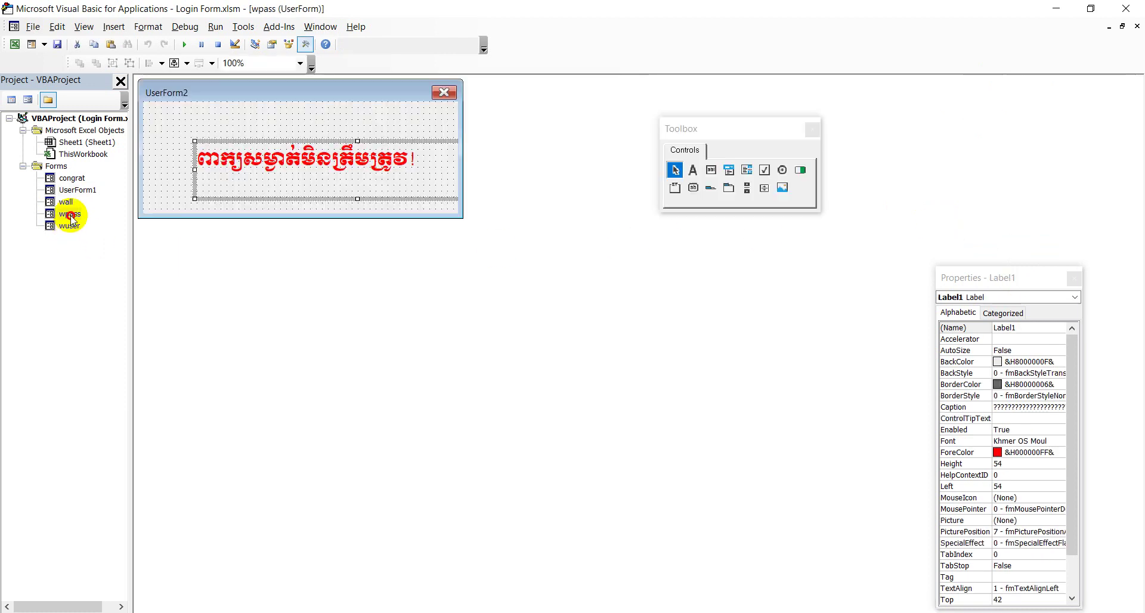
click(316, 127)
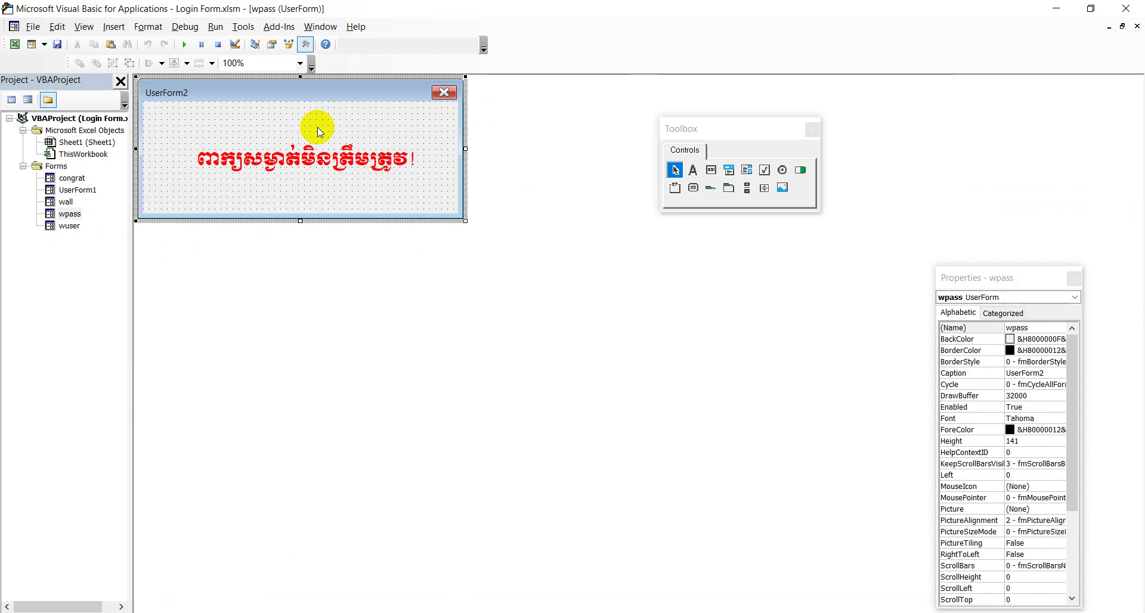
double_click(73, 191)
double_click(365, 295)
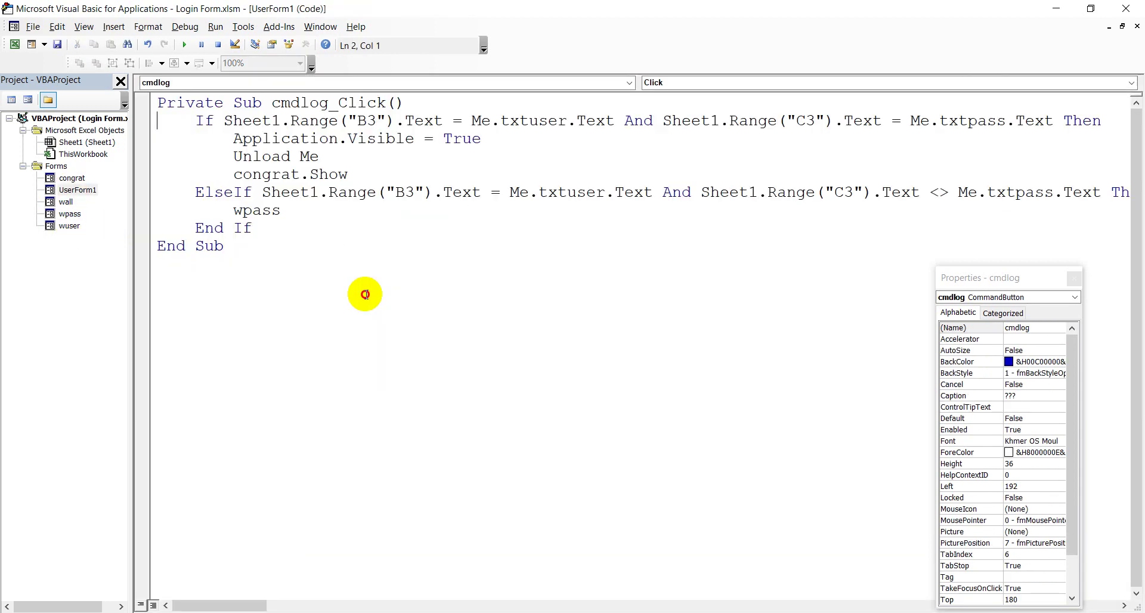
click(301, 210)
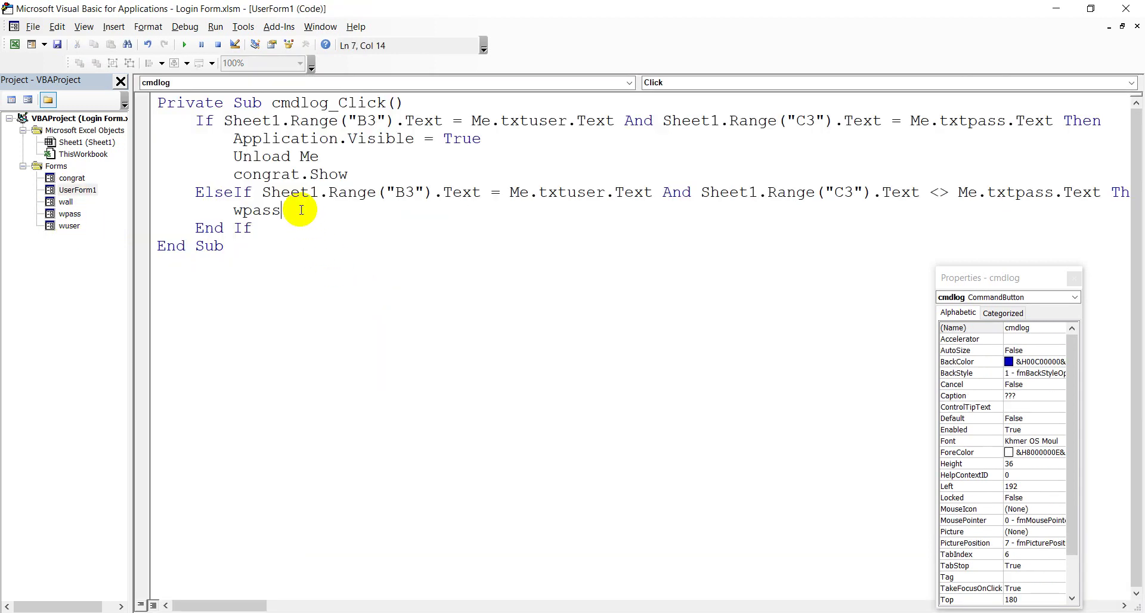
text(.show)
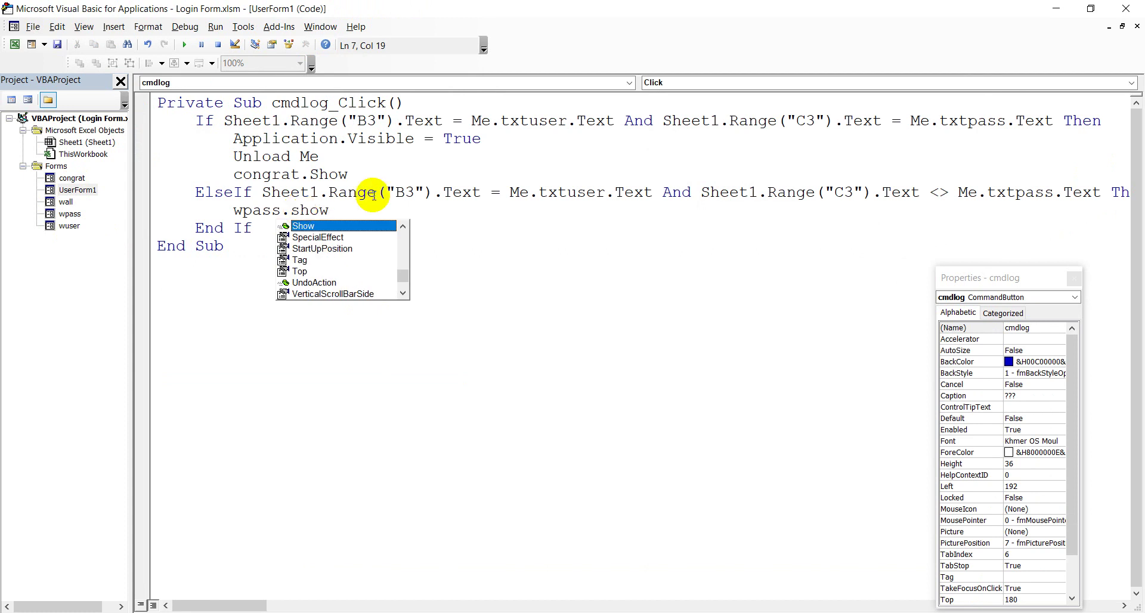
click(384, 194)
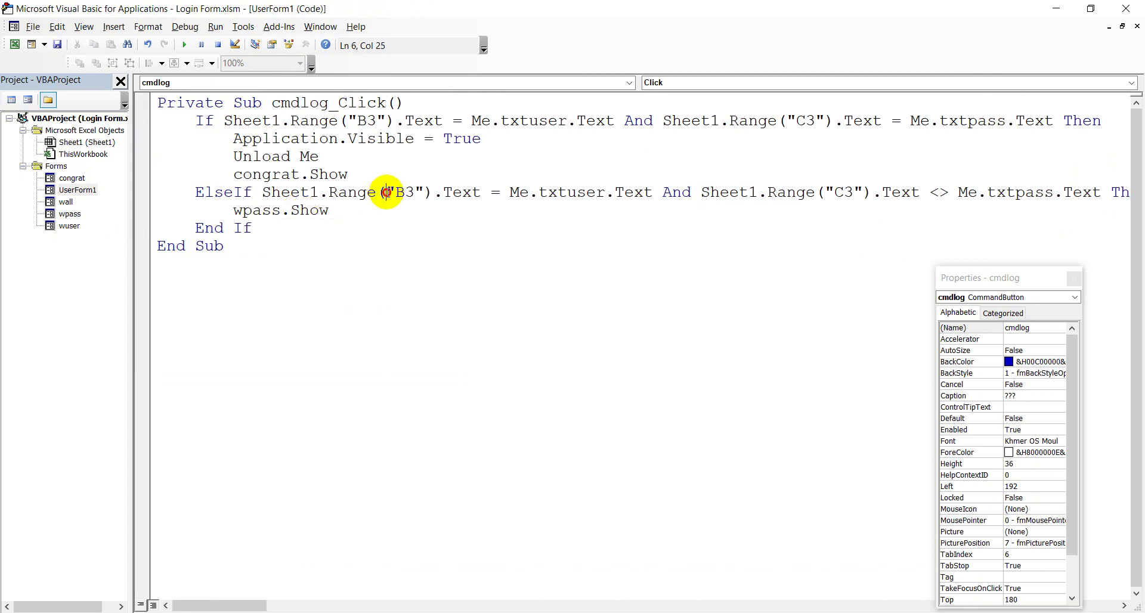
click(185, 46)
text(A)
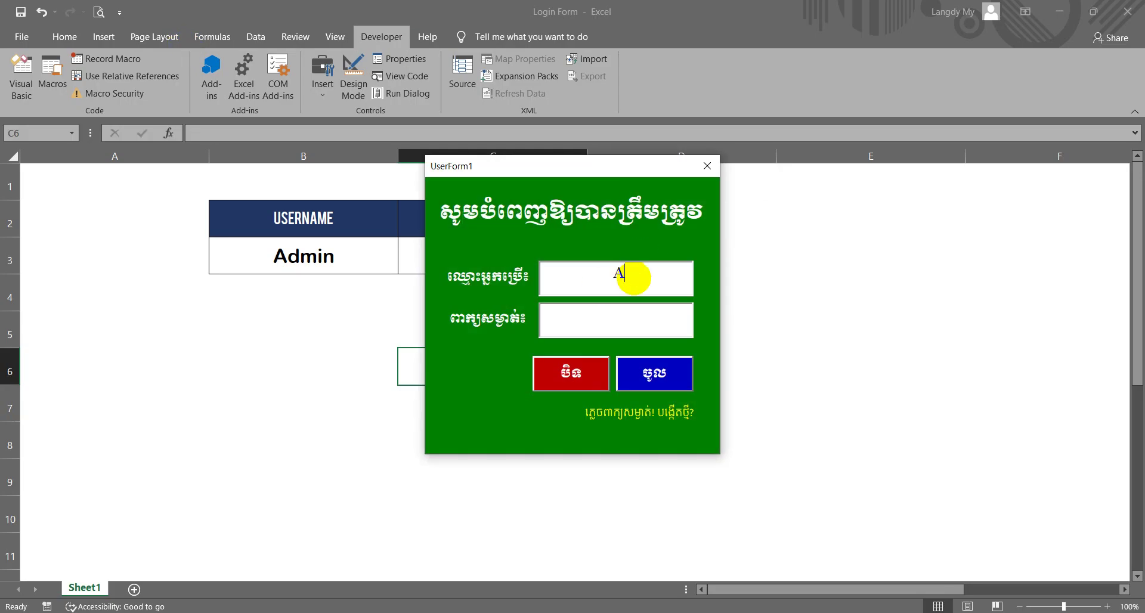
text(dmin)
key(Tab)
text(1234)
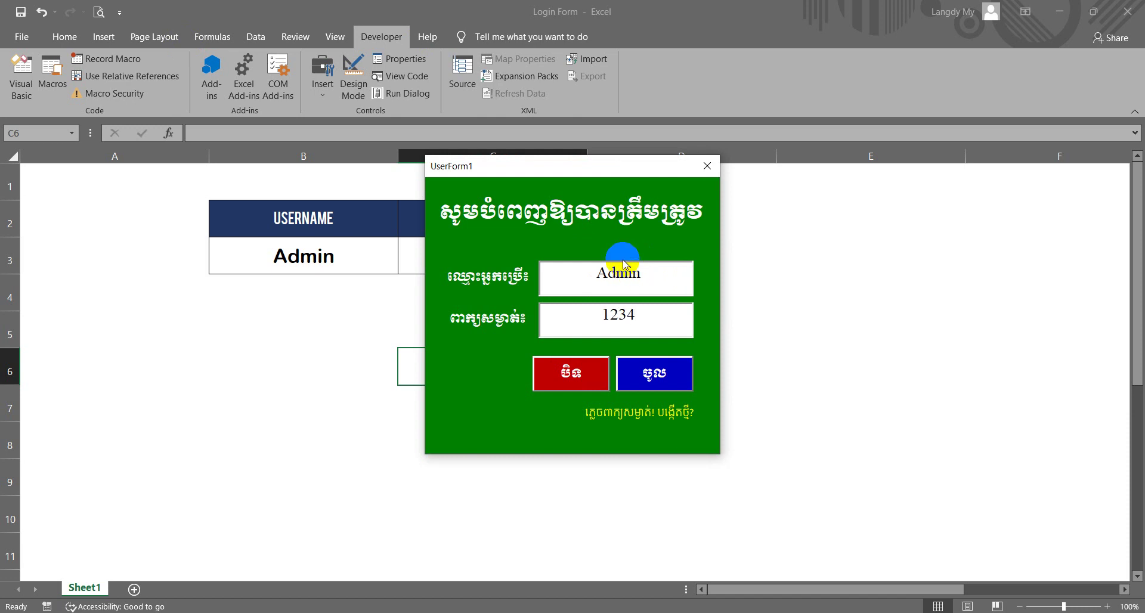
drag(593, 168, 891, 162)
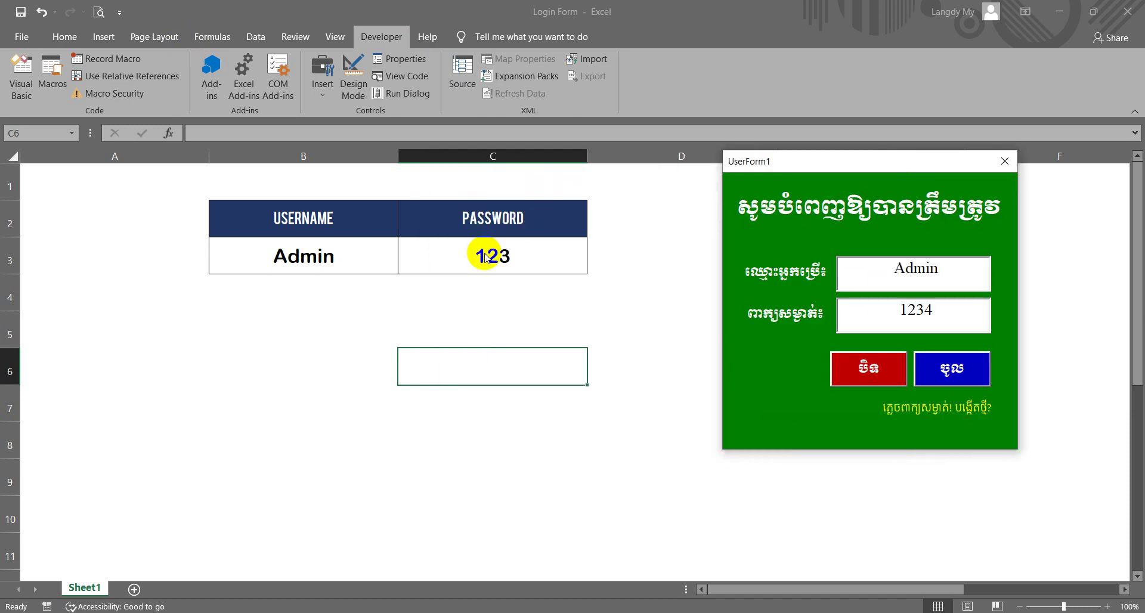
click(964, 371)
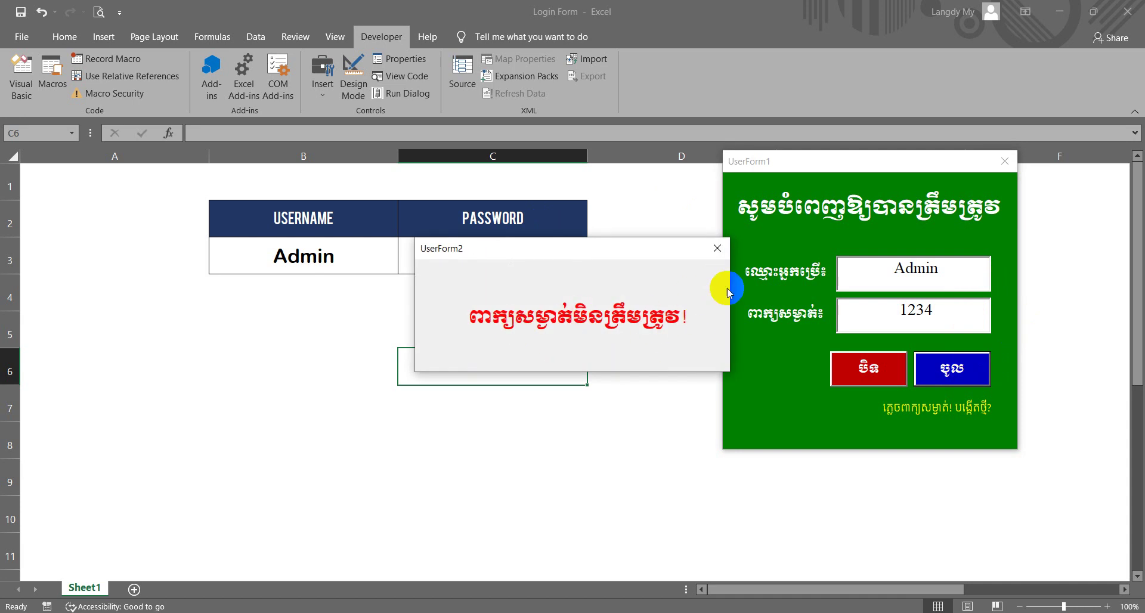
click(715, 260)
click(1001, 161)
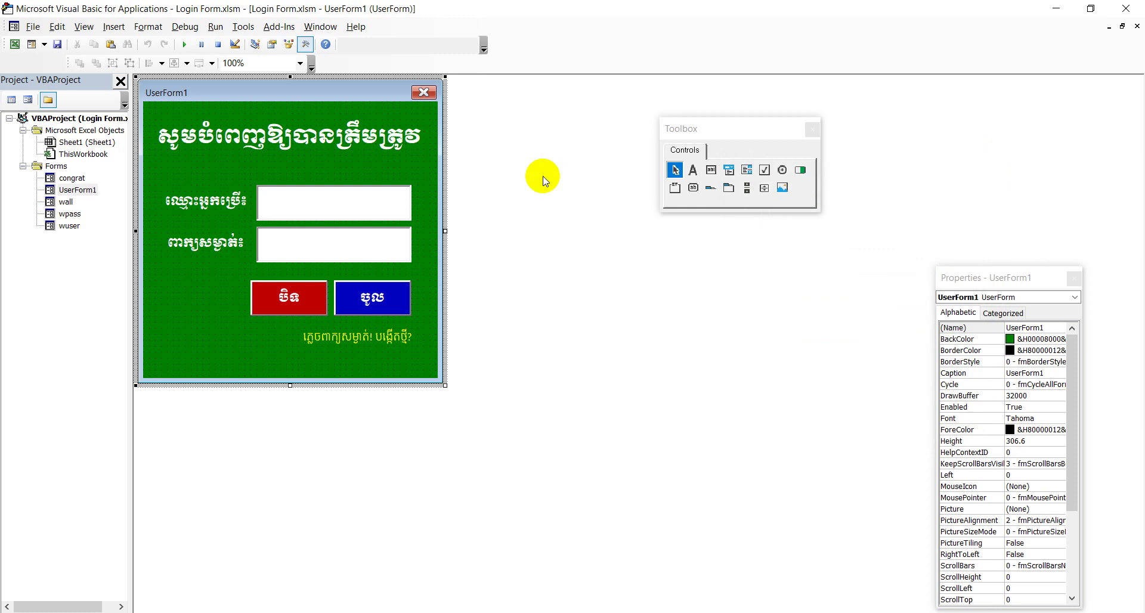
In cmdlog_Click, add an ElseIf where B3 differs from txtuser and C3 matches txtpass
double_click(348, 298)
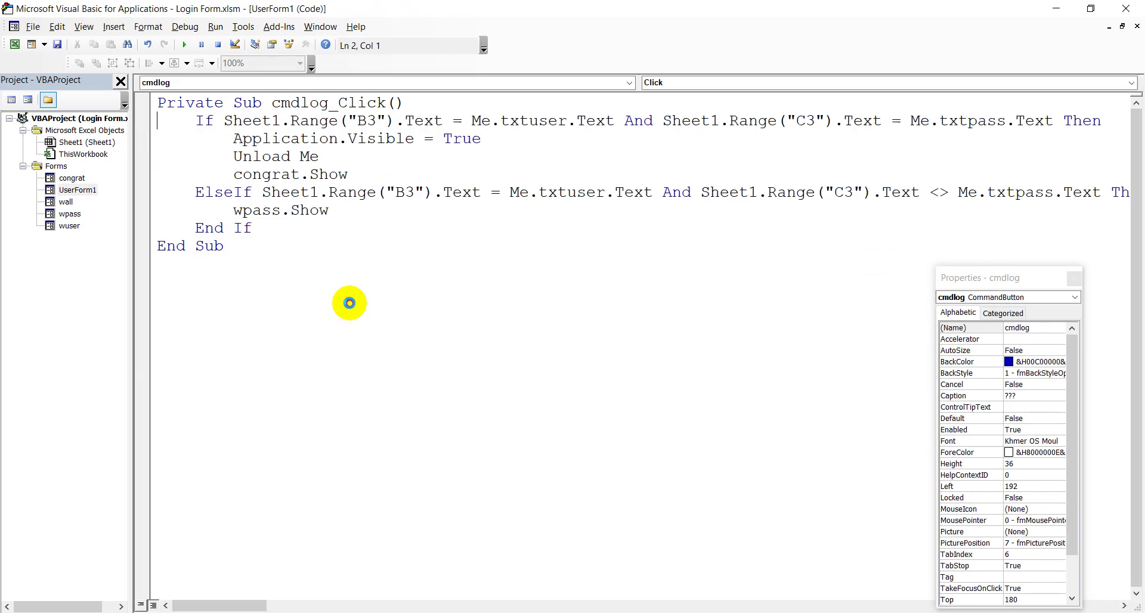
click(329, 212)
key(Return)
key(BackSpace)
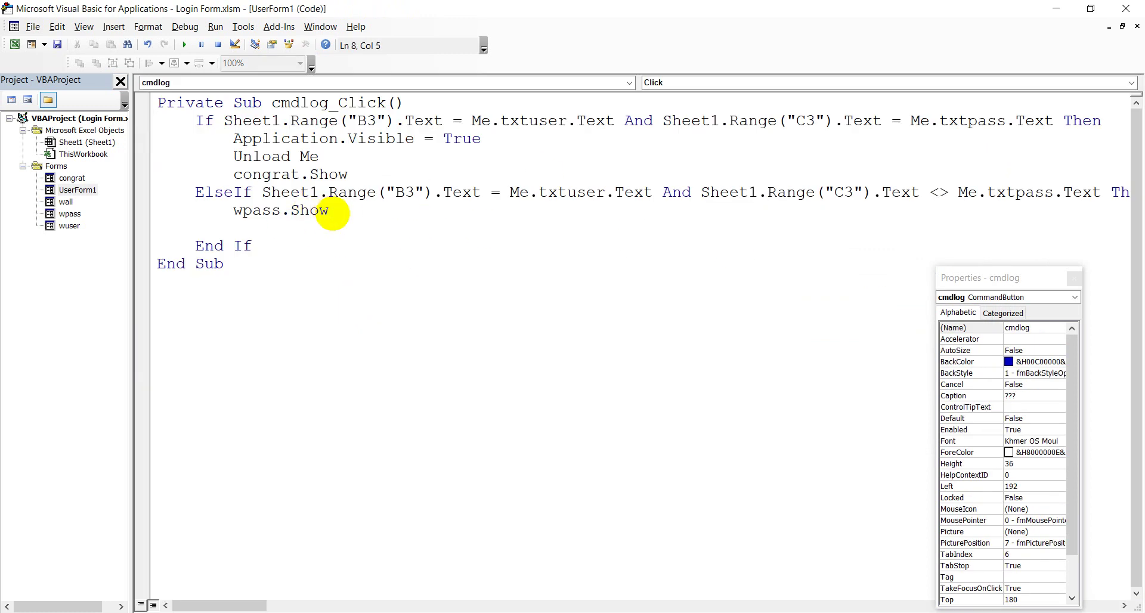
text(elseif she)
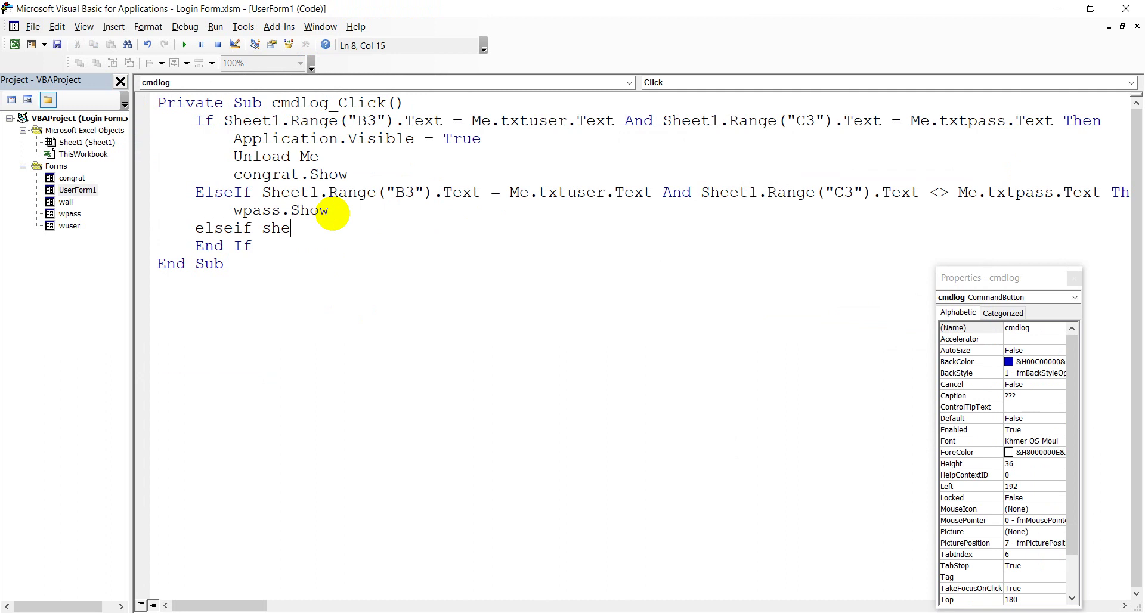
text(et1.rang)
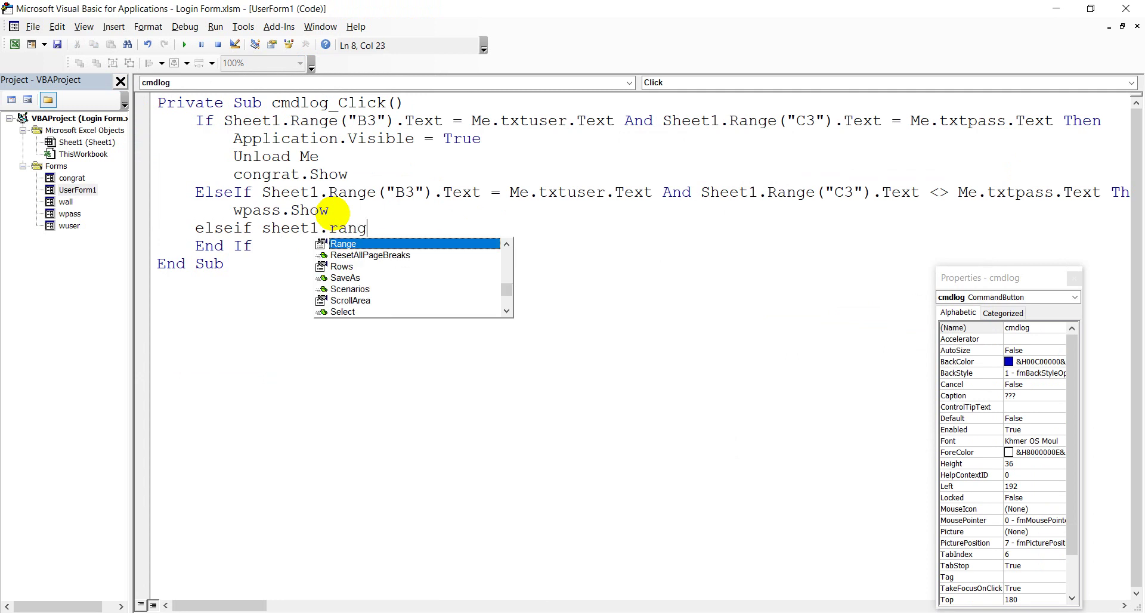
text(e("B3)
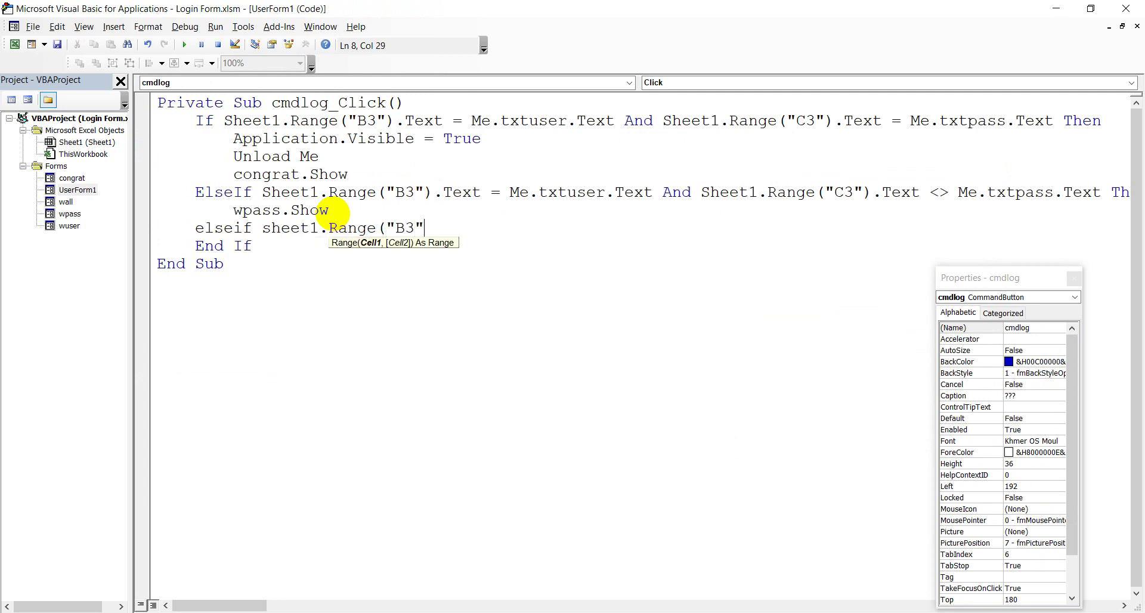
text().text)
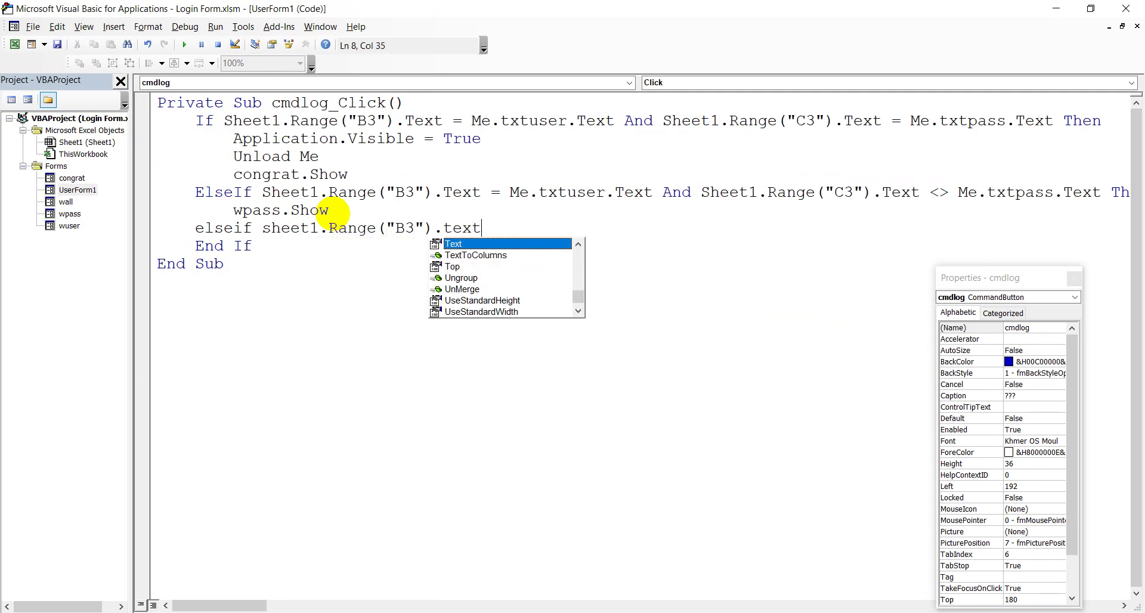
text(<>)
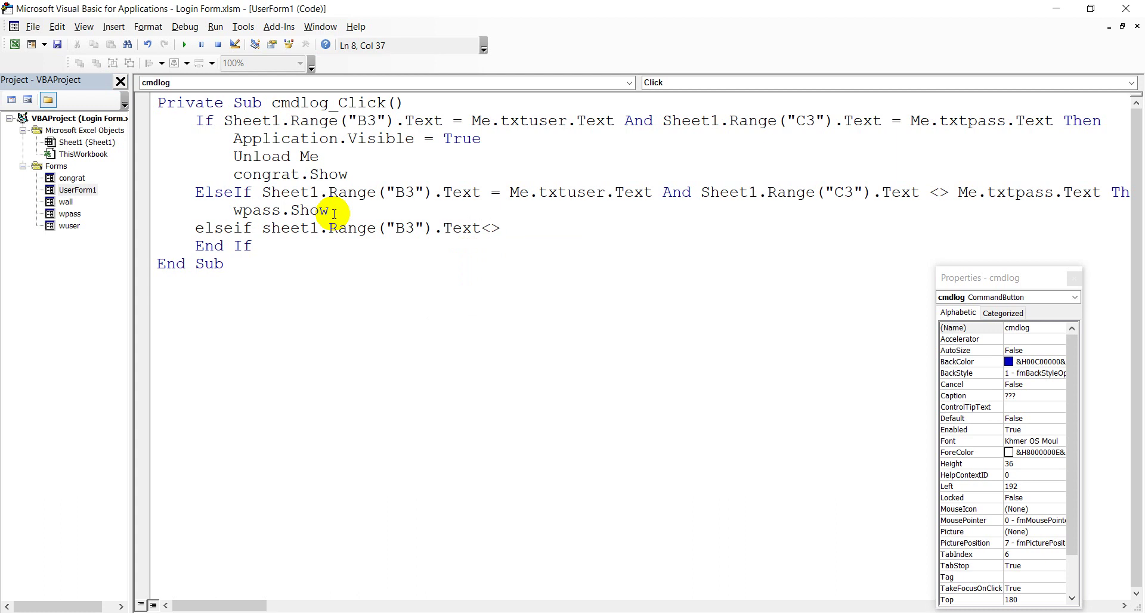
text(.t)
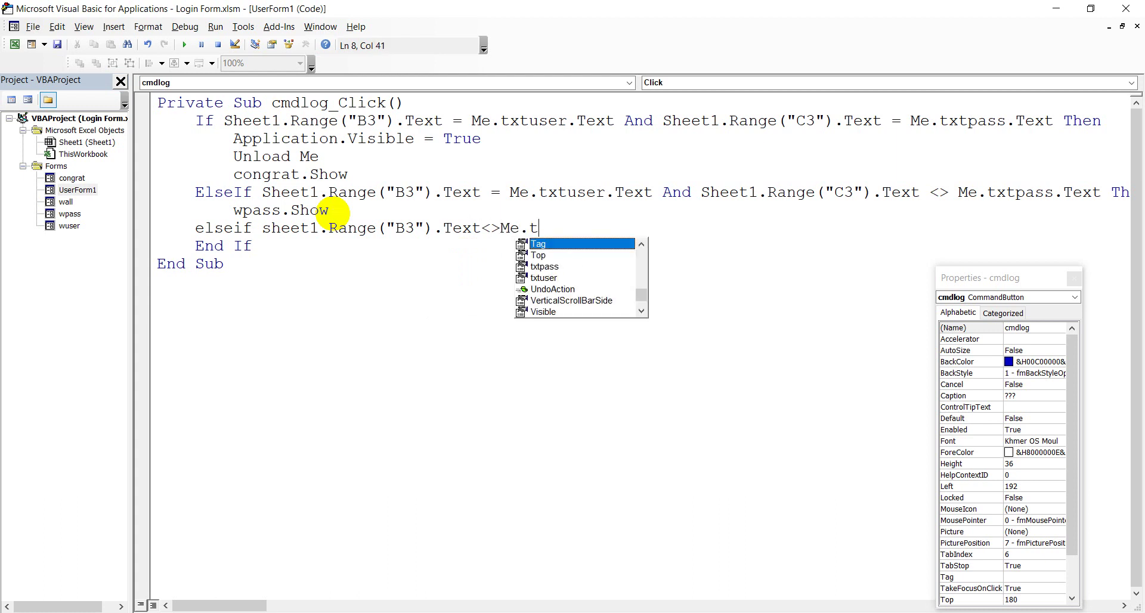
text(xuser)
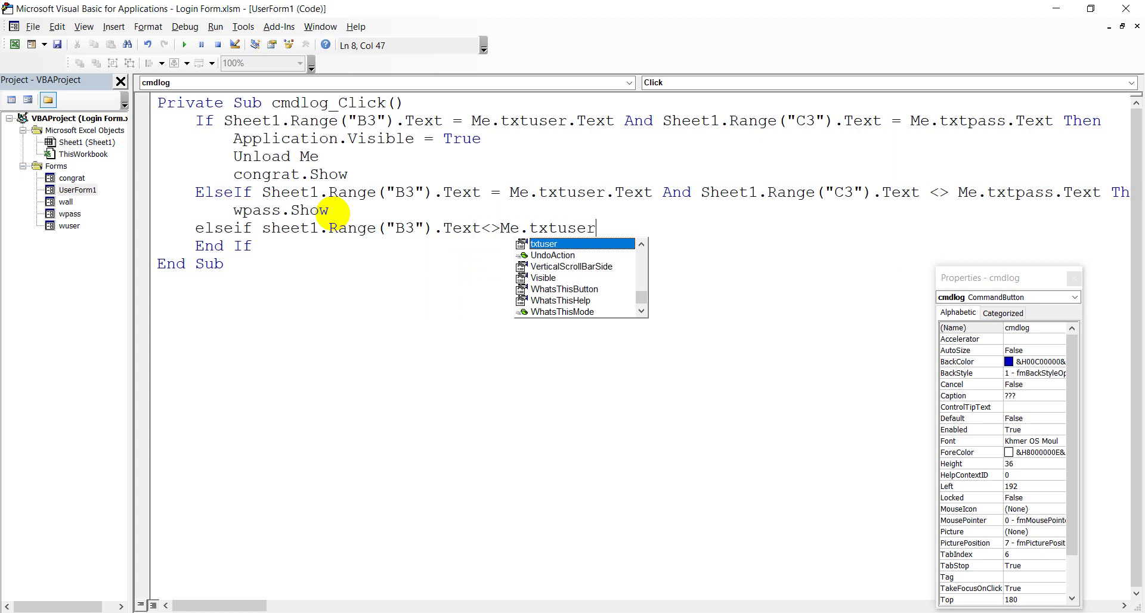
text(.text adn)
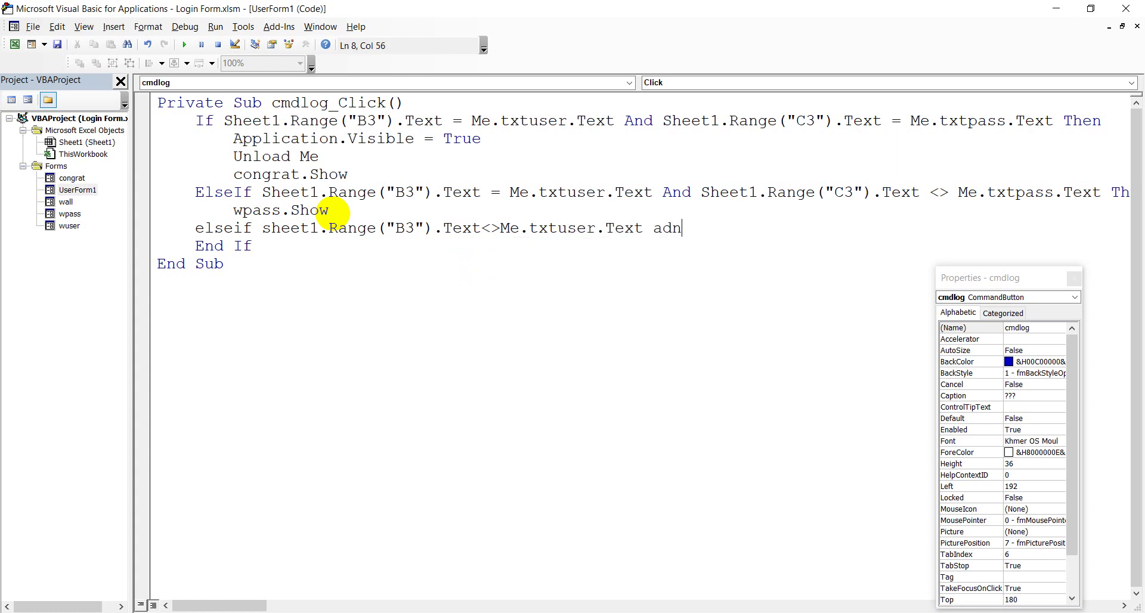
key(BackSpace)
text(nd sheet1)
text(.range9)
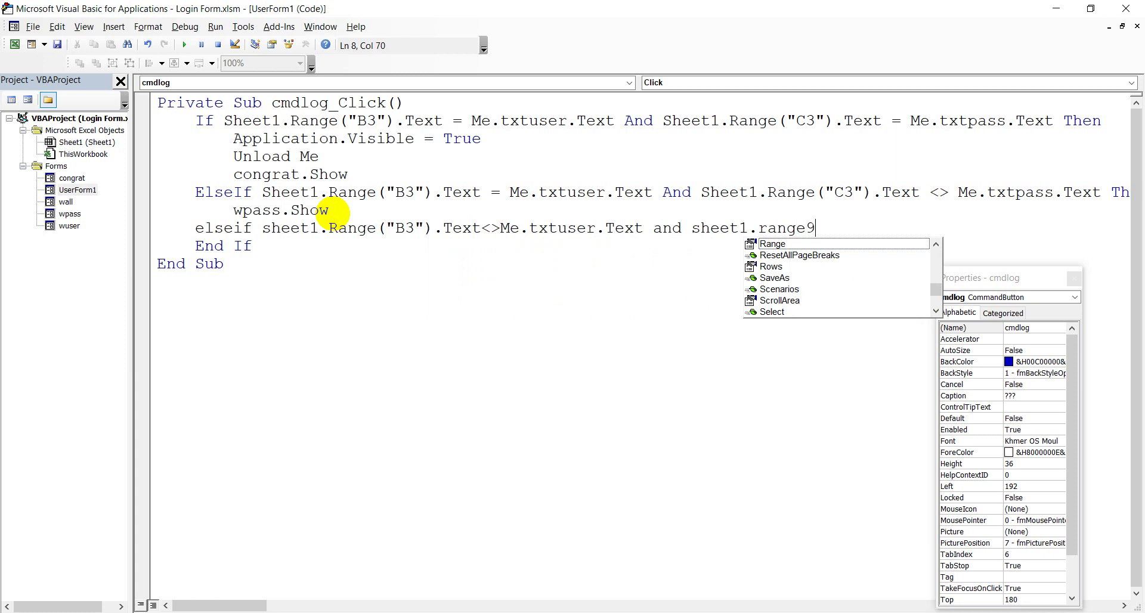
key(BackSpace)
text("(C)
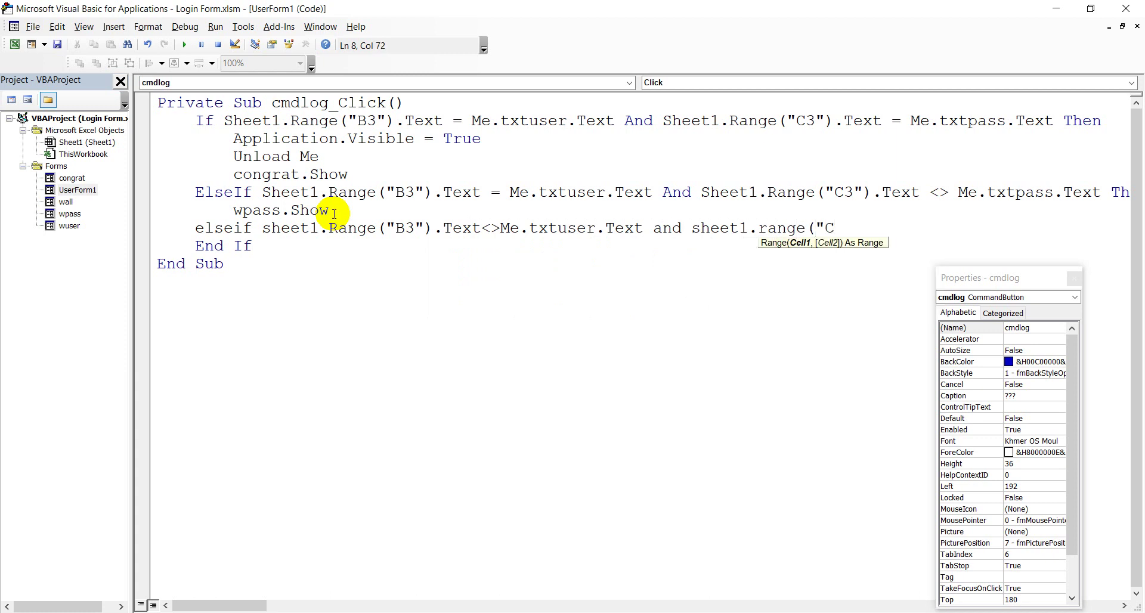
text("))
text(te)
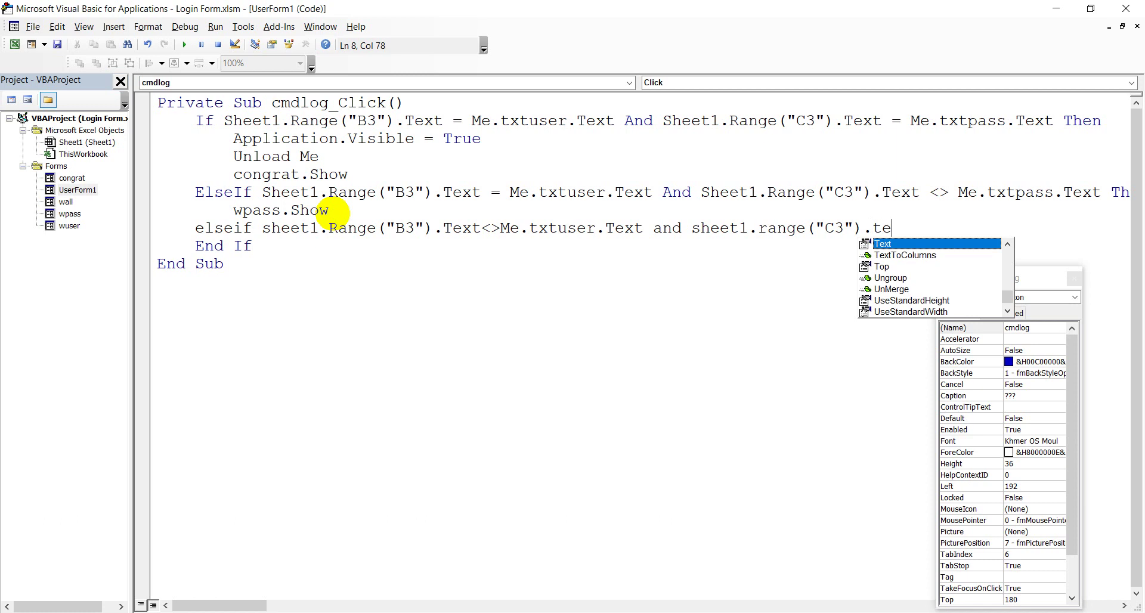
text(xt)
text(=me)
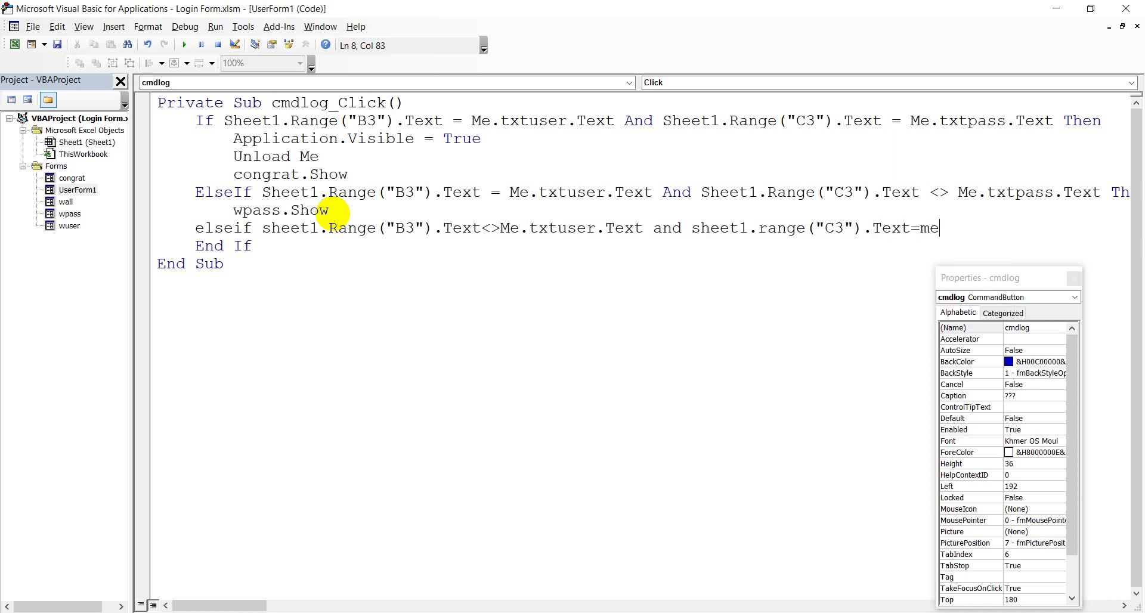
text(.txtpass)
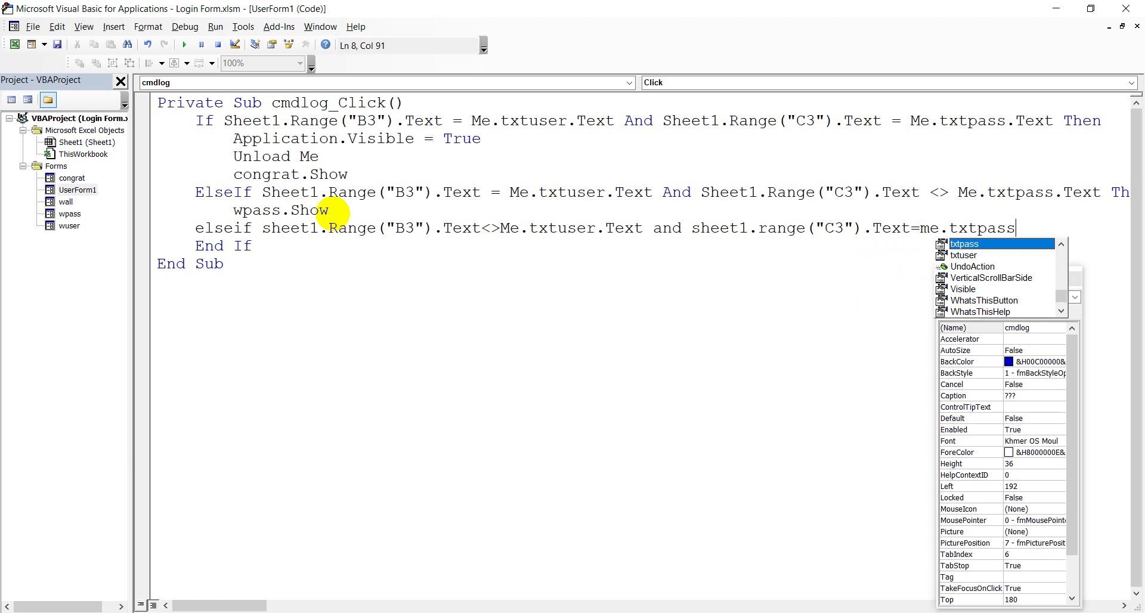
text(.text th)
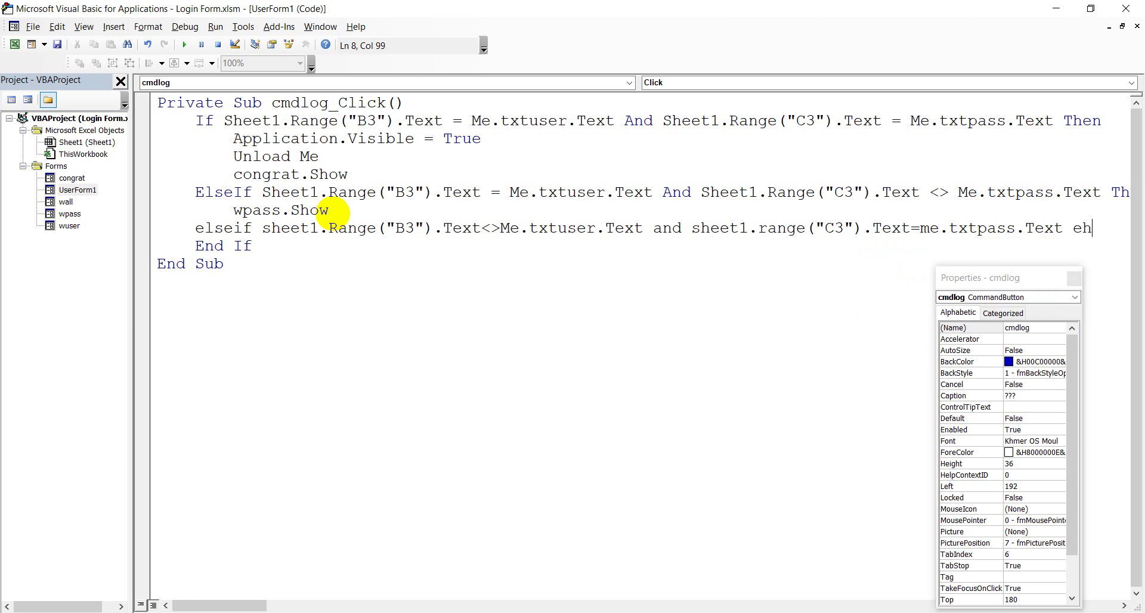
key(BackSpace)
key(BackSpace)
text(then)
key(Return)
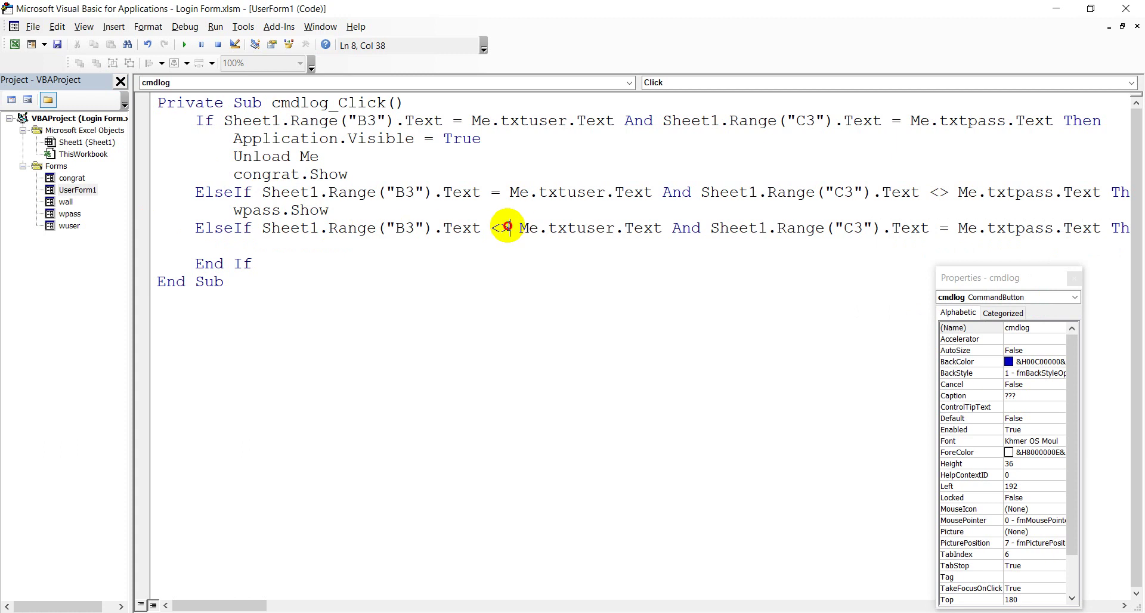
Put wuser.Show in the body of the new wrong-username ElseIf
drag(510, 228, 491, 227)
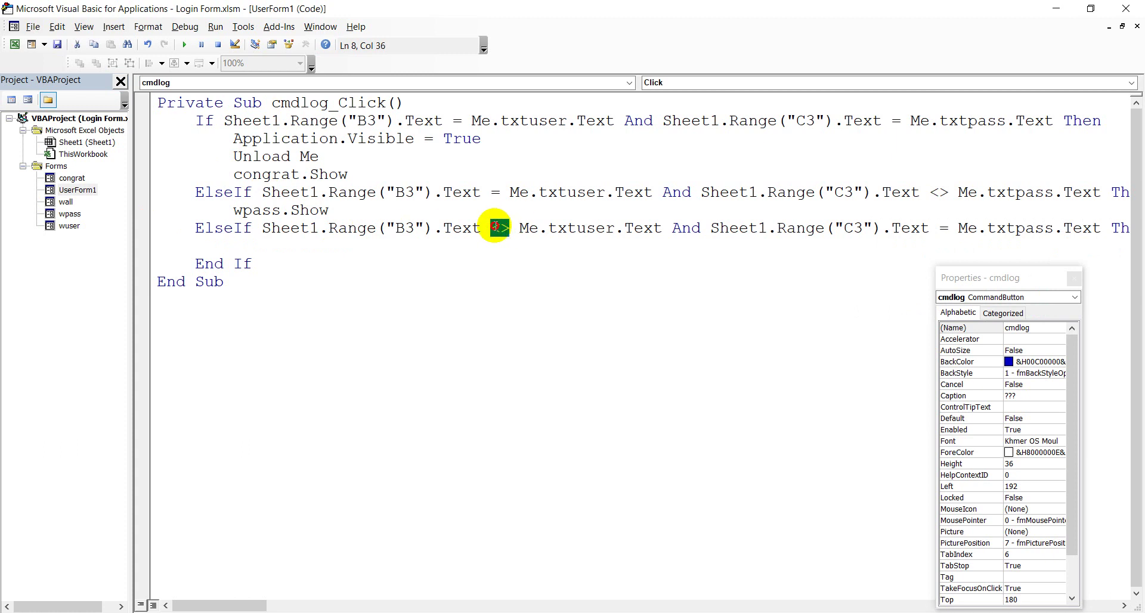
click(326, 240)
text(wuse)
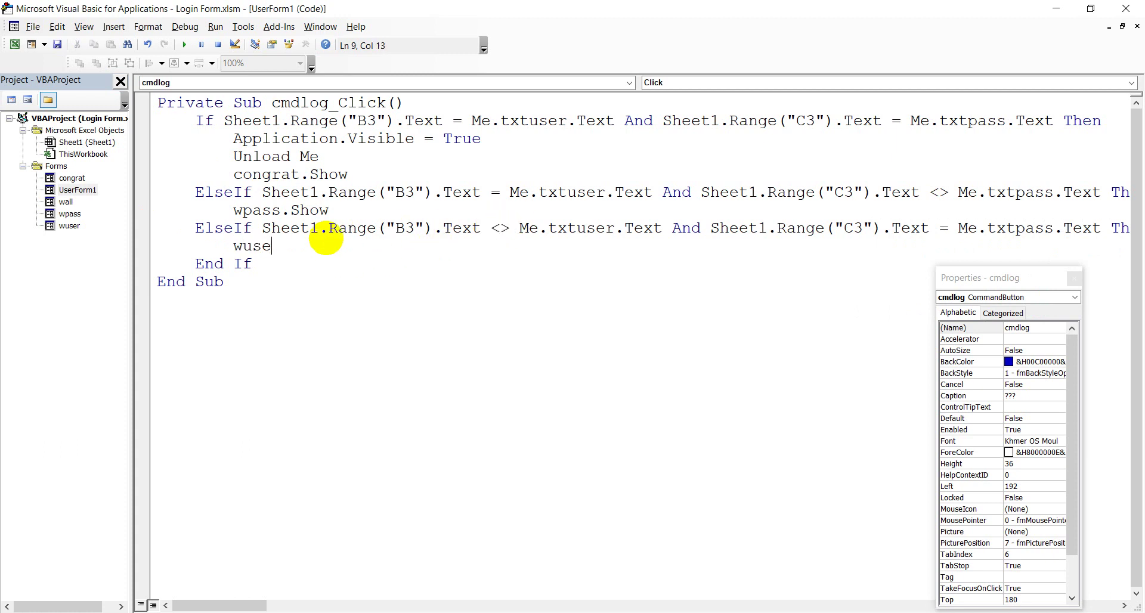
text(r.show)
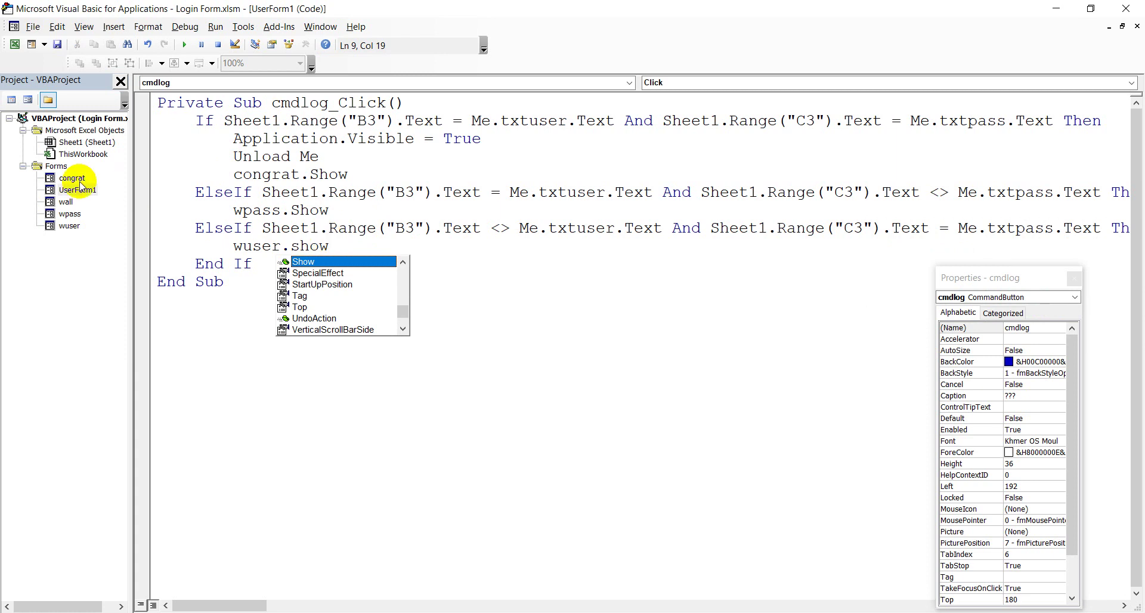
click(70, 226)
Run UserForm1 and log in as User123 to get the incorrect-username message
double_click(70, 226)
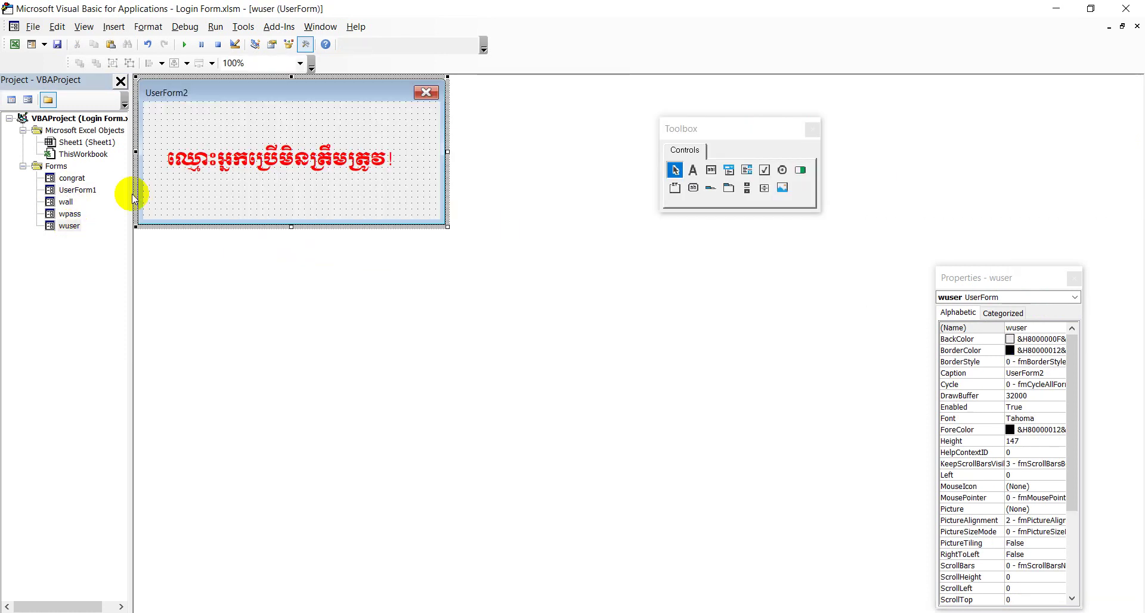
double_click(77, 189)
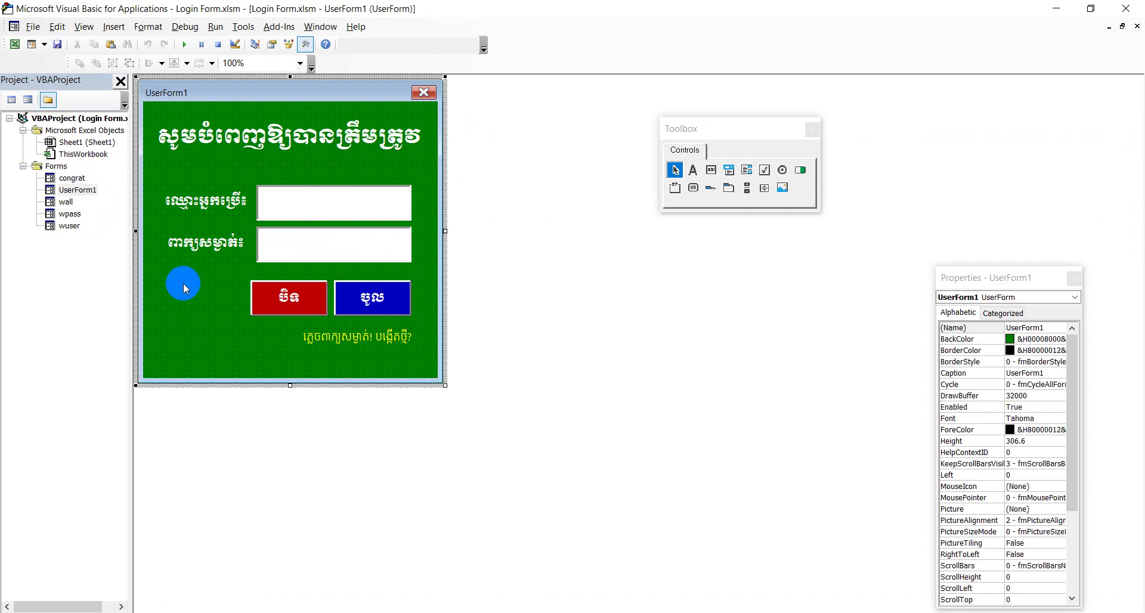
click(184, 44)
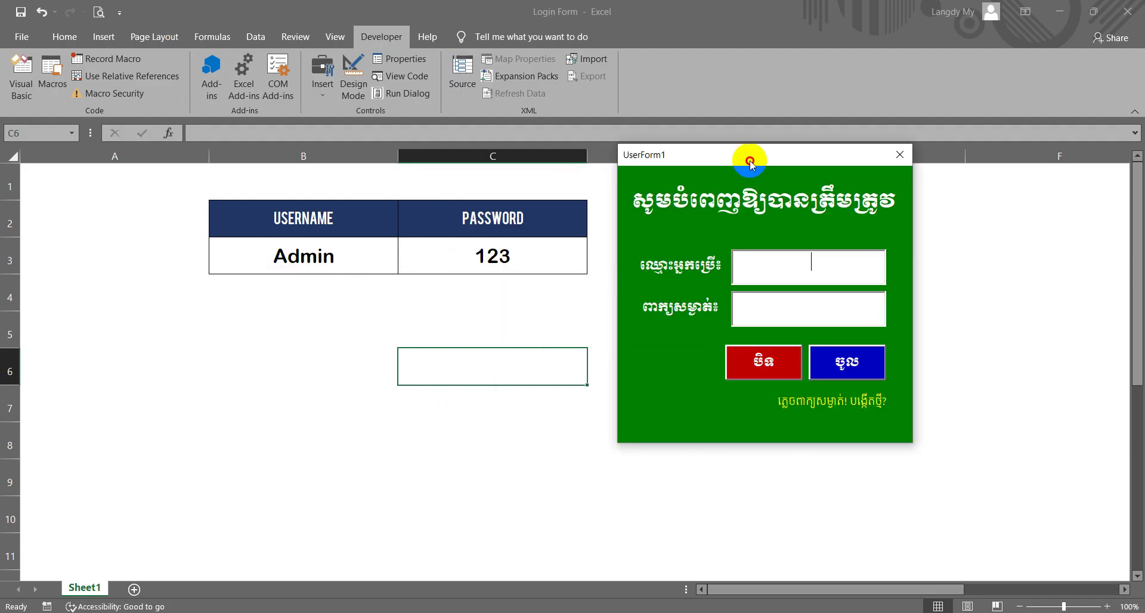
drag(559, 174, 763, 160)
text(User)
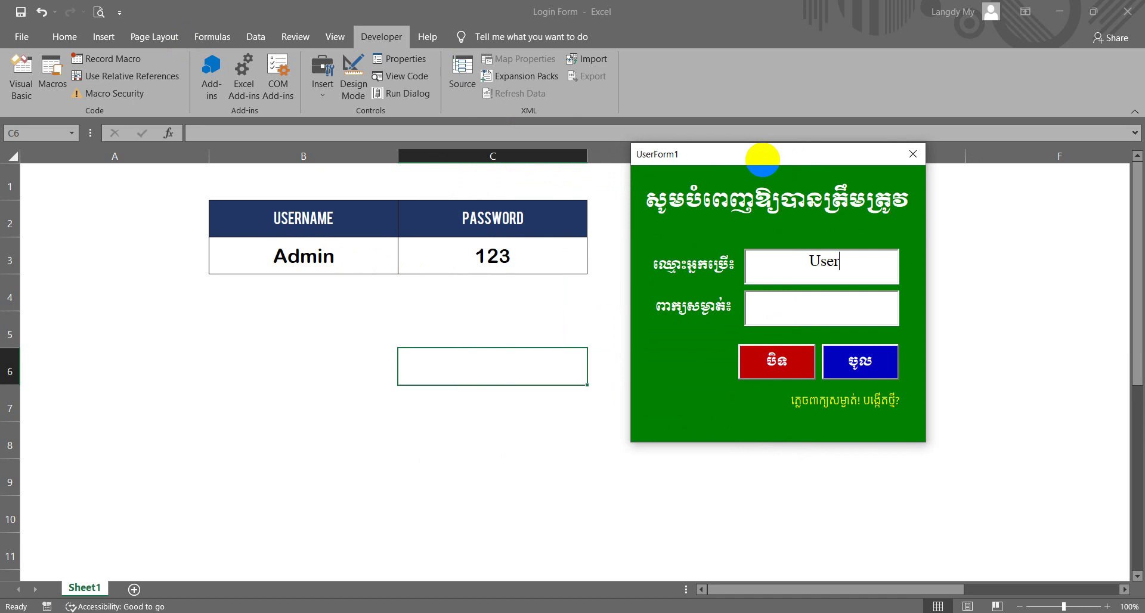
text(12)
text(3)
click(856, 360)
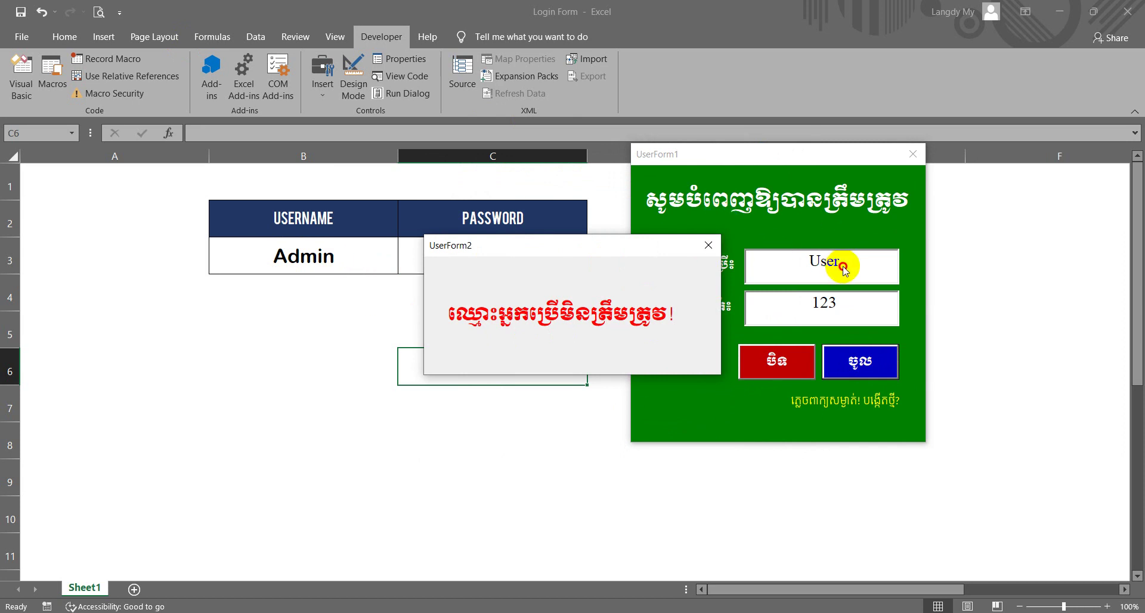
click(707, 249)
click(847, 269)
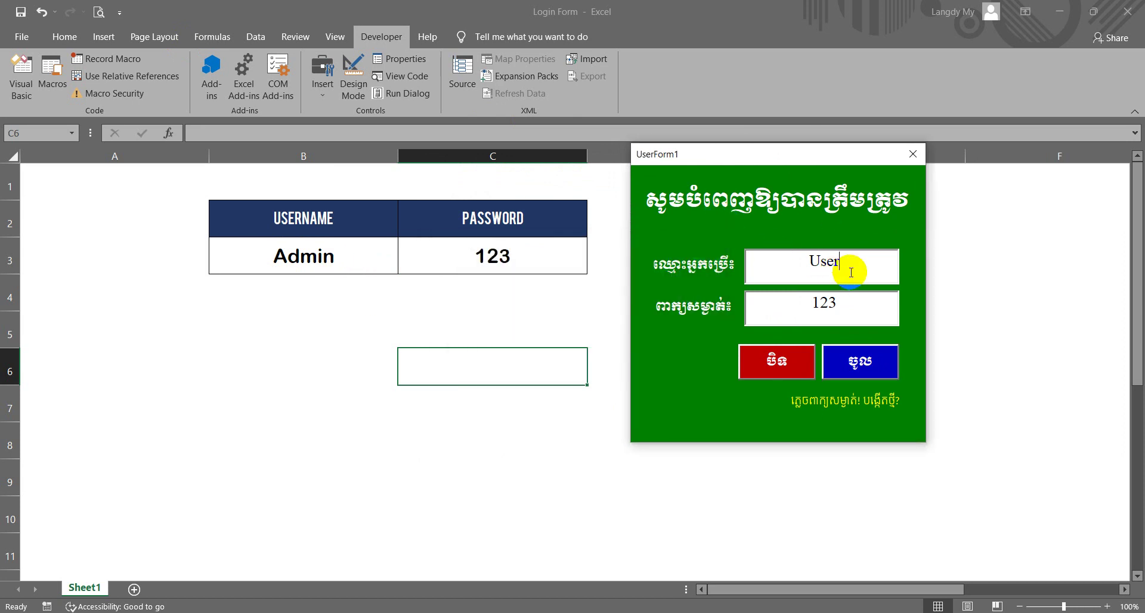
key(BackSpace)
key(BackSpace)
key(BackSpace)
key(BackSpace)
text(Admin)
click(878, 346)
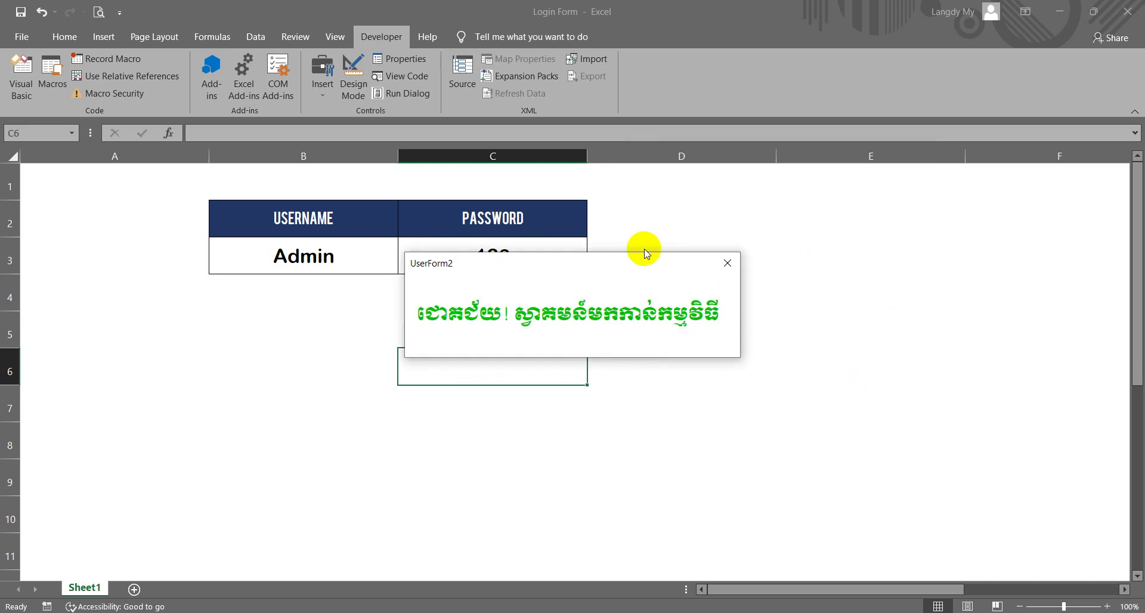
click(729, 263)
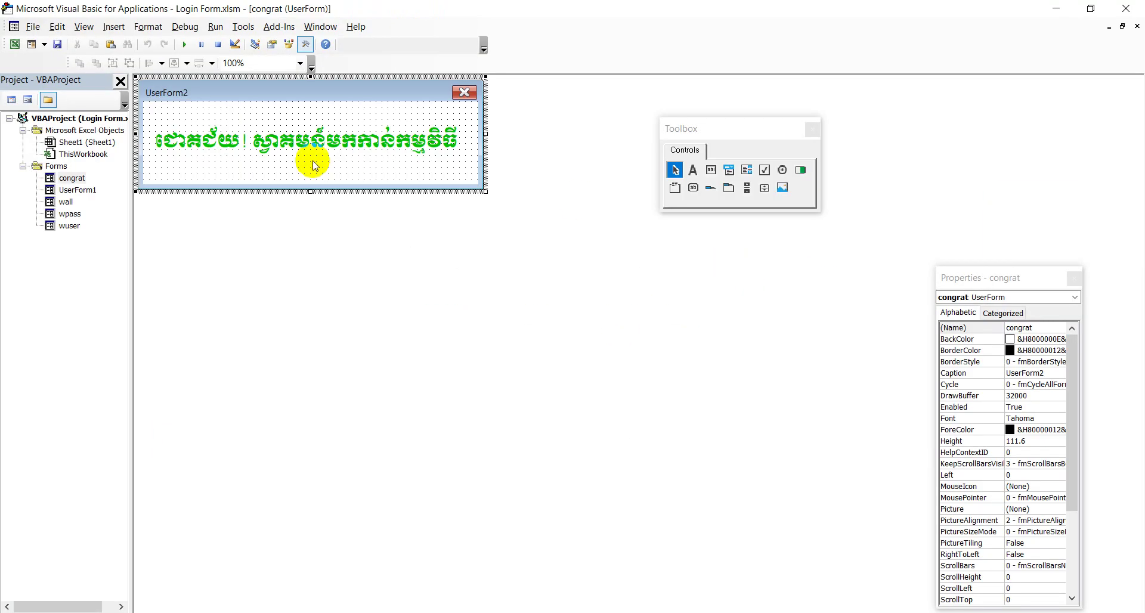
double_click(77, 190)
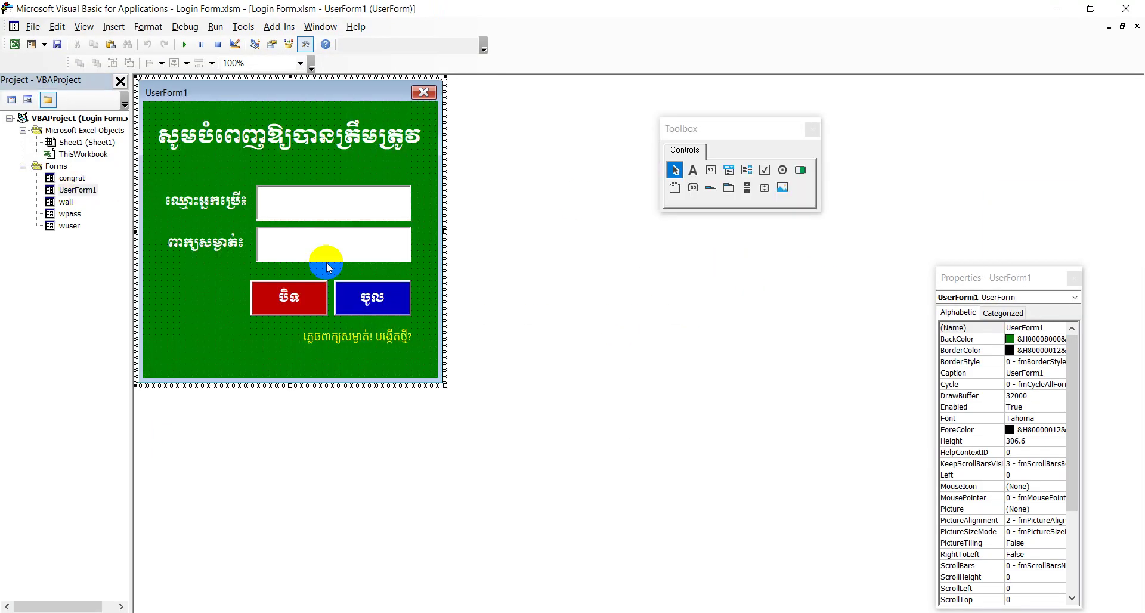
double_click(355, 283)
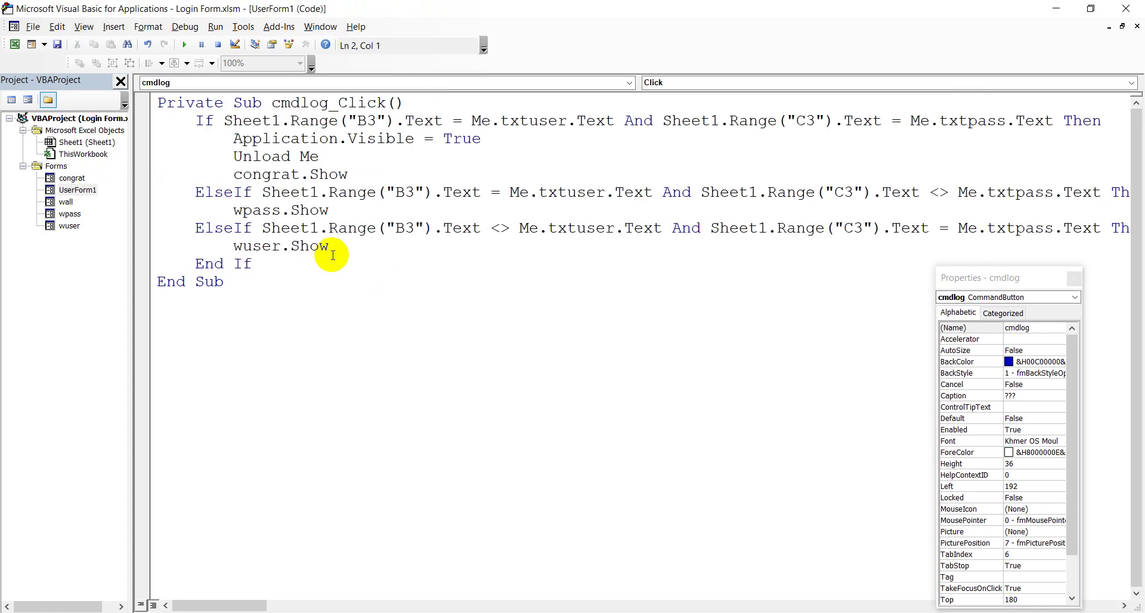
Add an Else branch calling wall.Show after wuser.Show, before End If
click(331, 248)
key(Return)
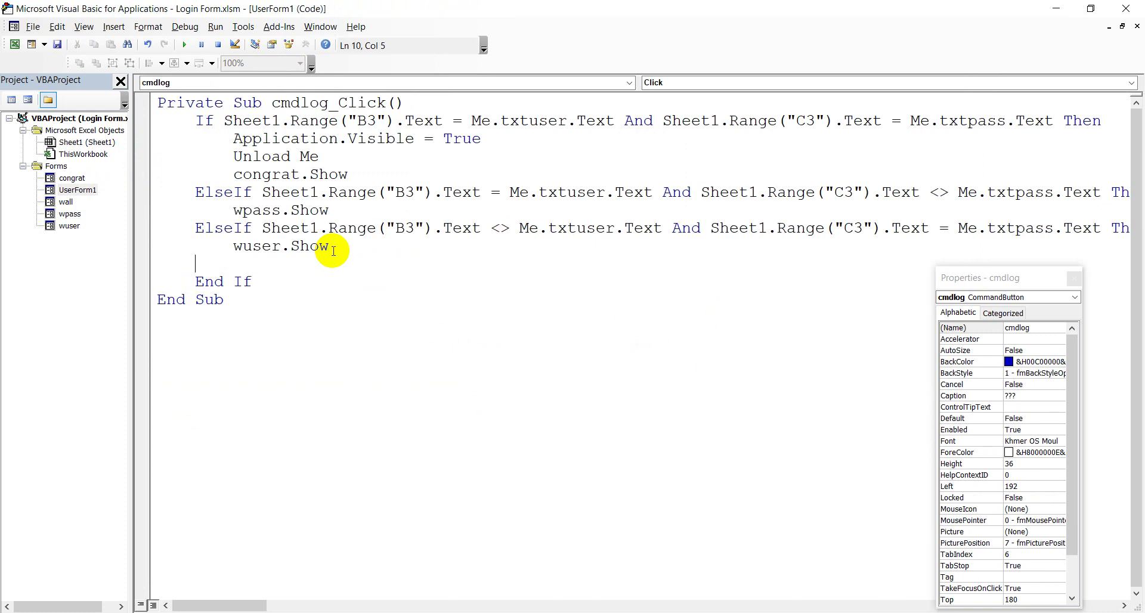
text(el)
text(se)
key(Return)
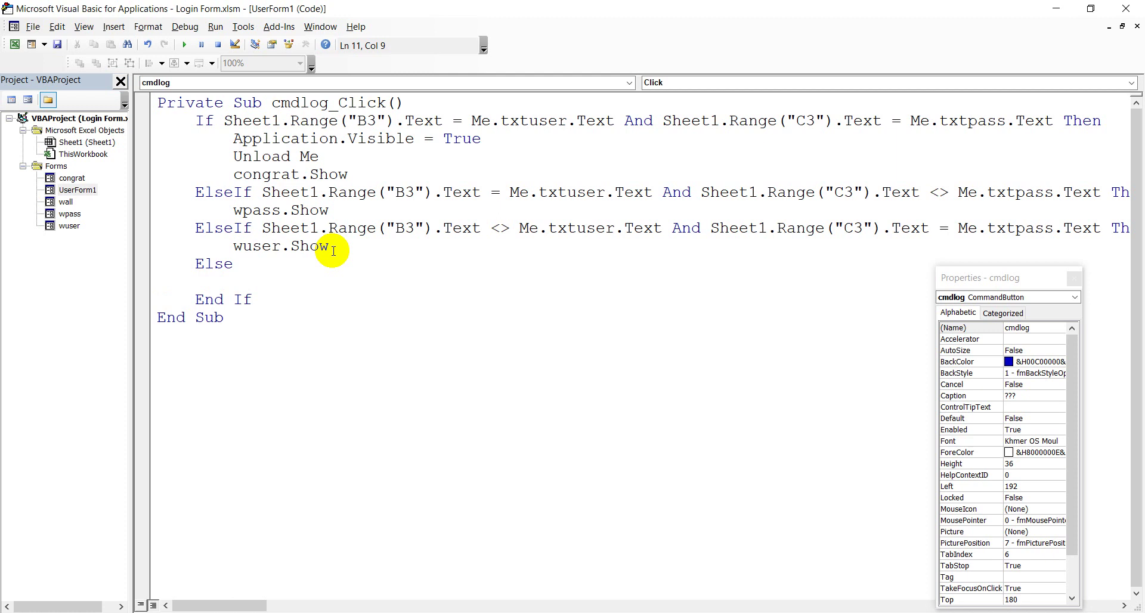
text(wall.)
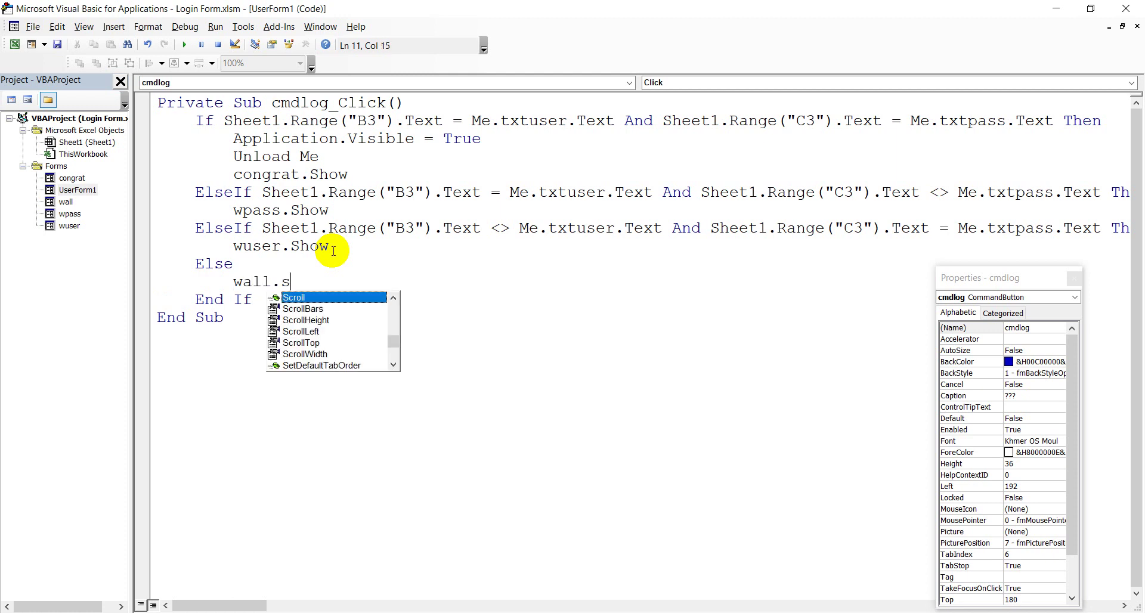
text(show)
click(425, 192)
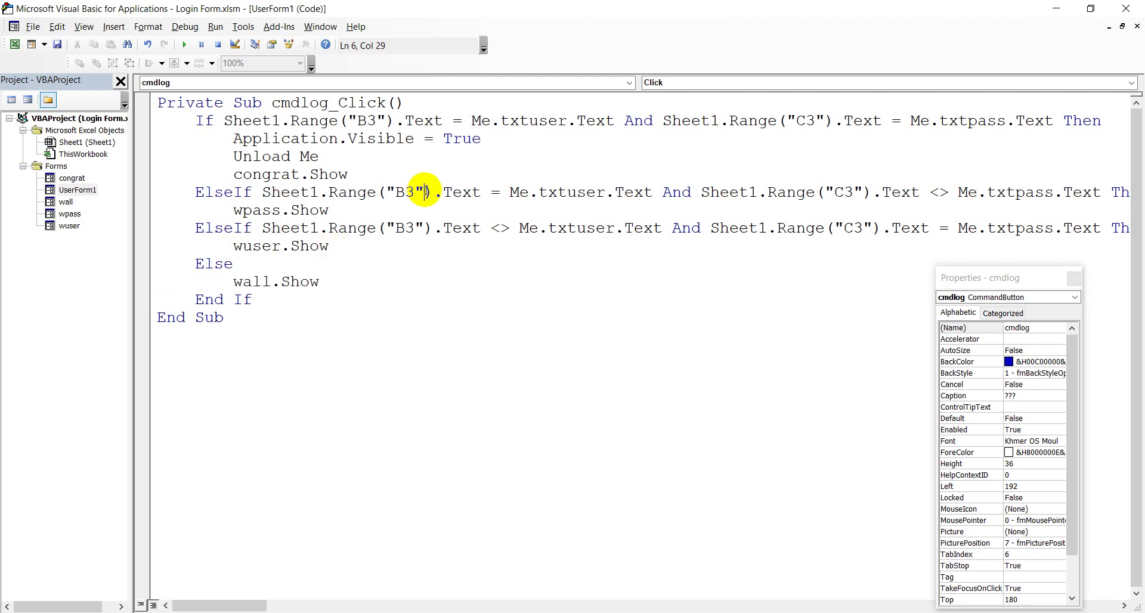
Run UserForm1 and log in with empty fields, then username 'sjsi', getting the both-incorrect message each time
click(185, 45)
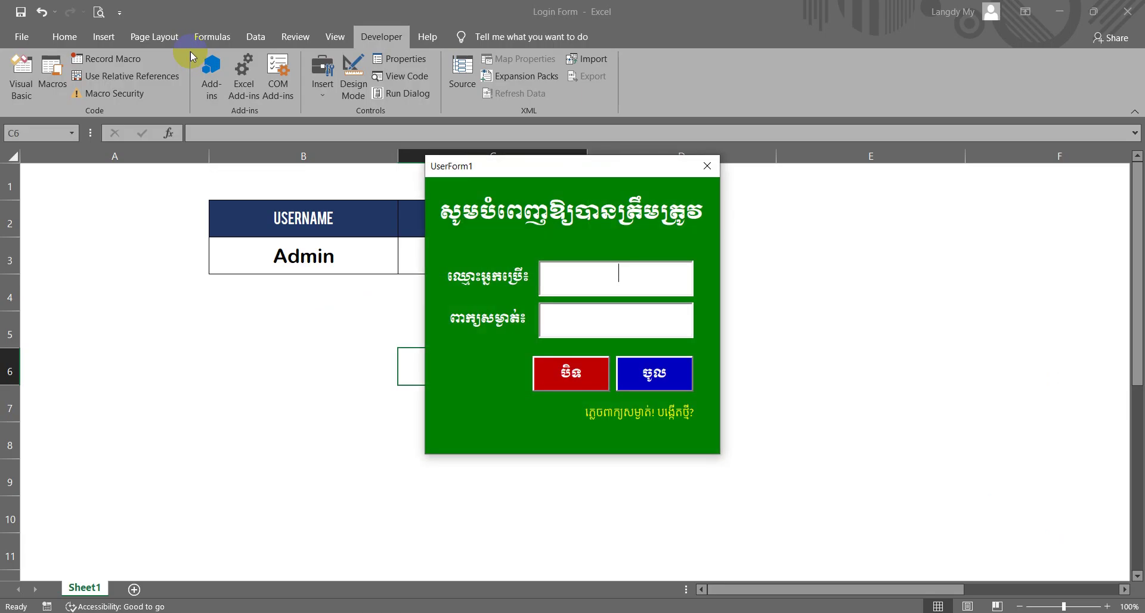
click(655, 367)
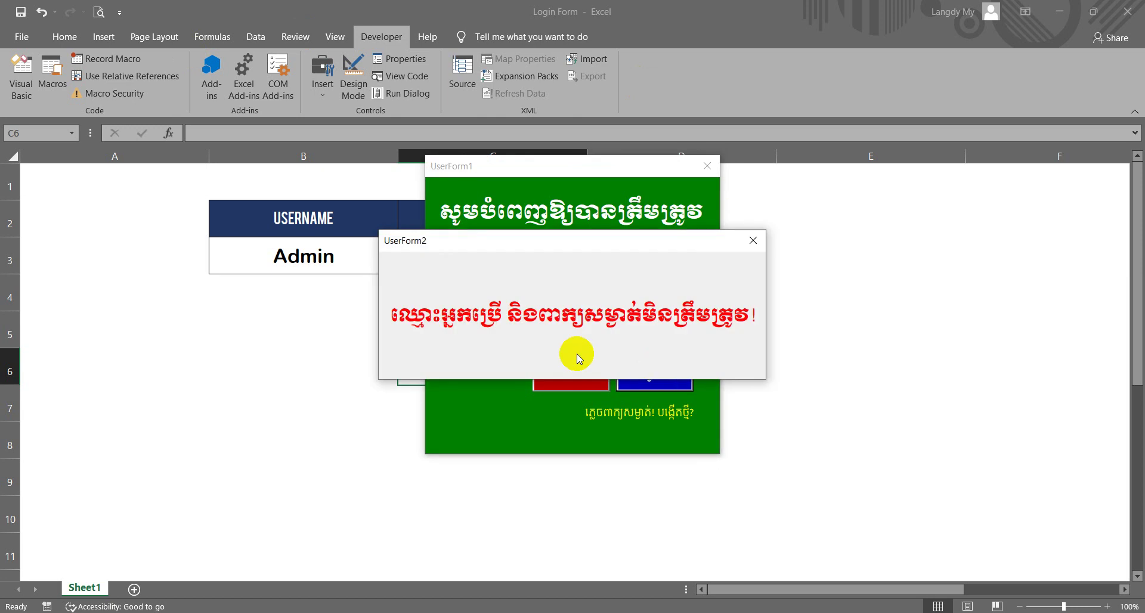
click(753, 242)
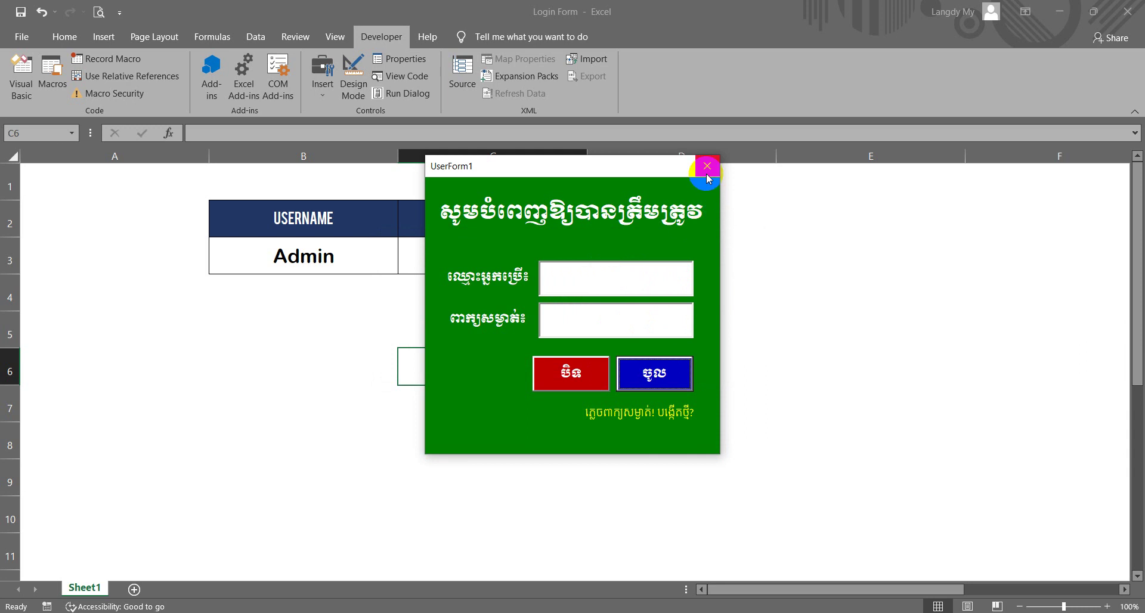
click(637, 273)
text(sjsi)
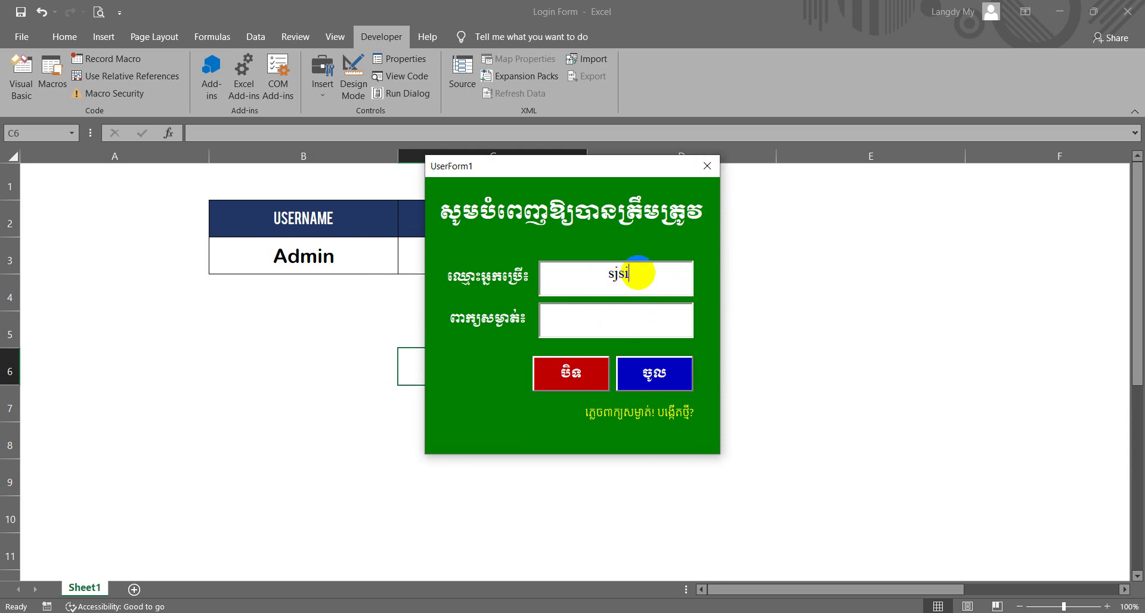
click(670, 378)
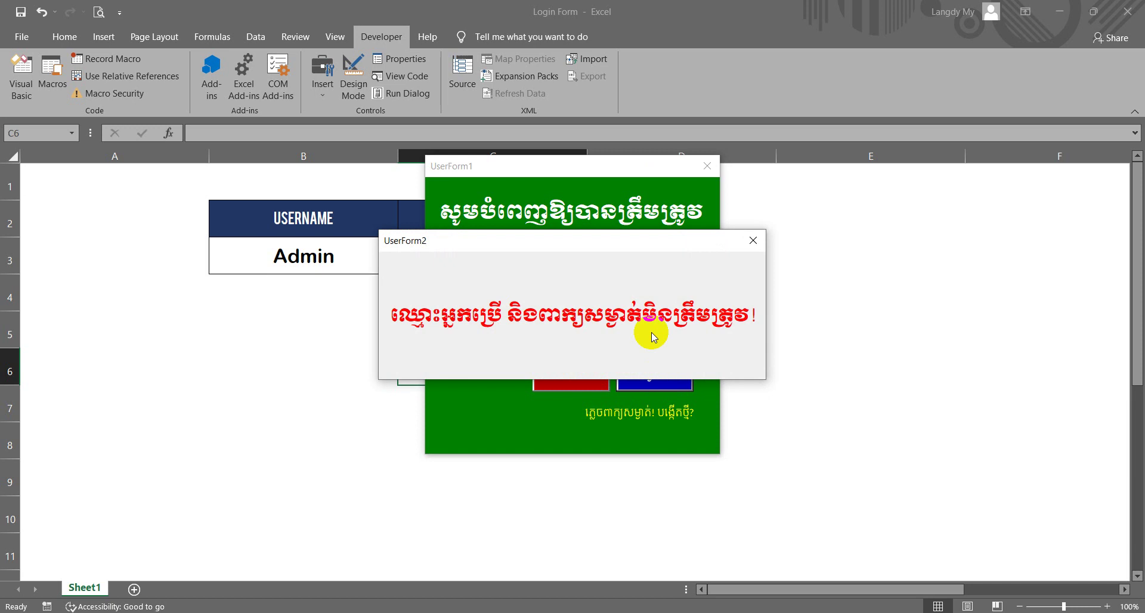
click(751, 241)
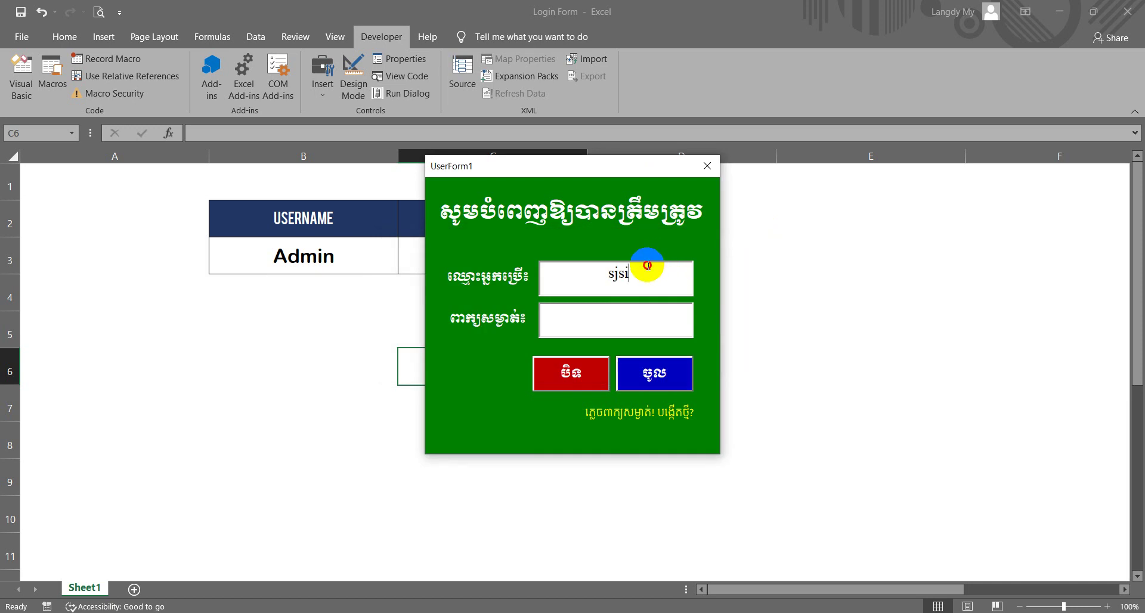
Log in as Admin with no password to get the wrong-password message, then close the form
drag(652, 263, 569, 270)
text(Admin)
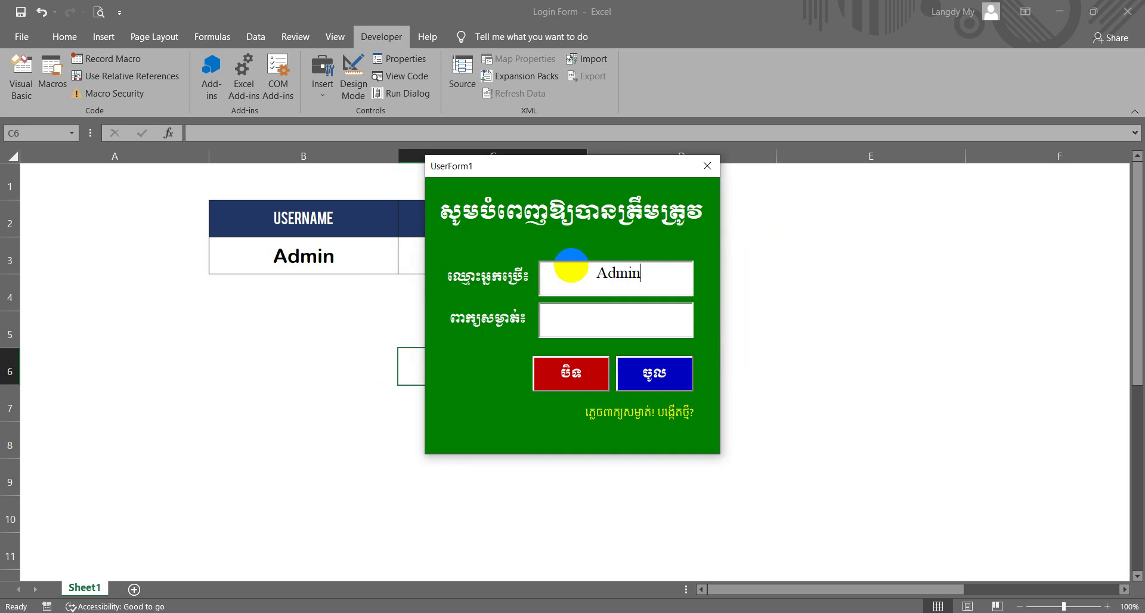
click(587, 315)
click(664, 376)
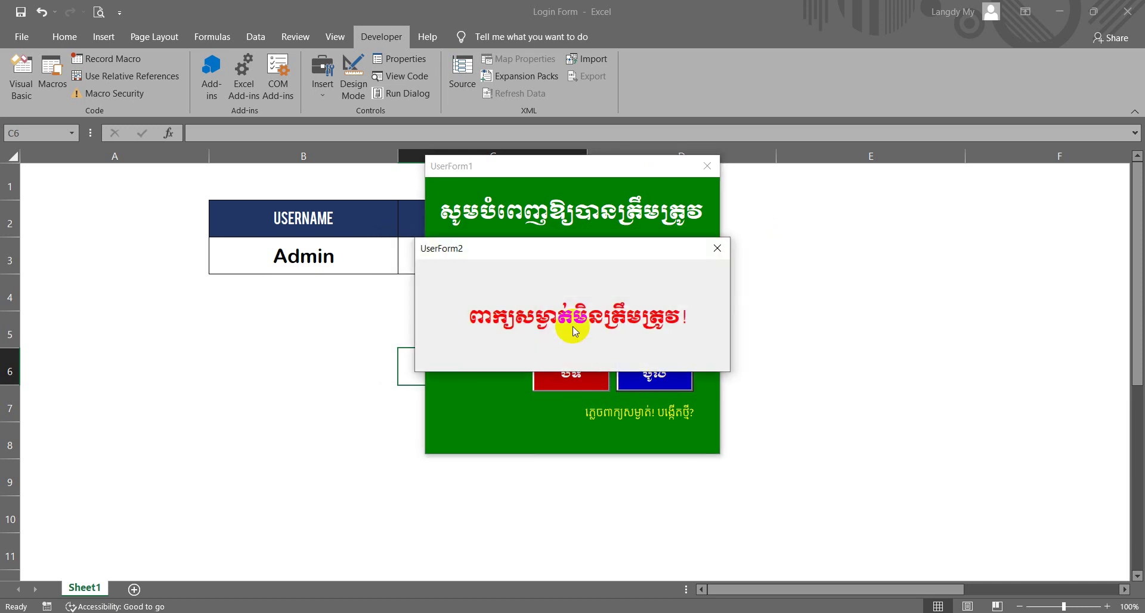
click(716, 248)
click(714, 175)
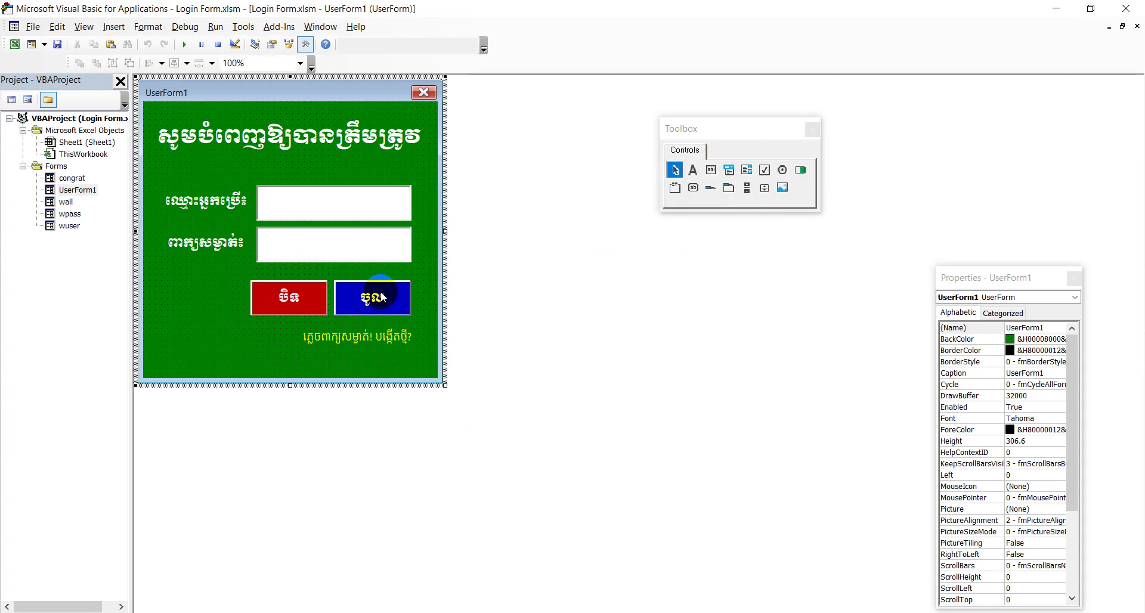
Reopen UserForm1's cmdlog_Click code from the blue Login button to review the If/ElseIf/Else logic
double_click(381, 297)
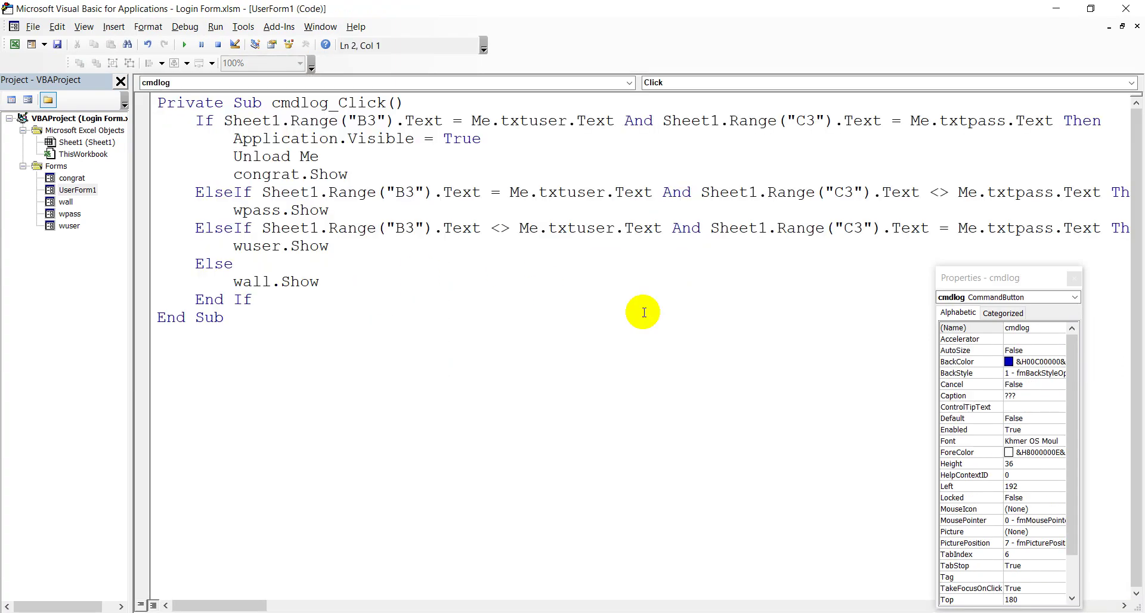